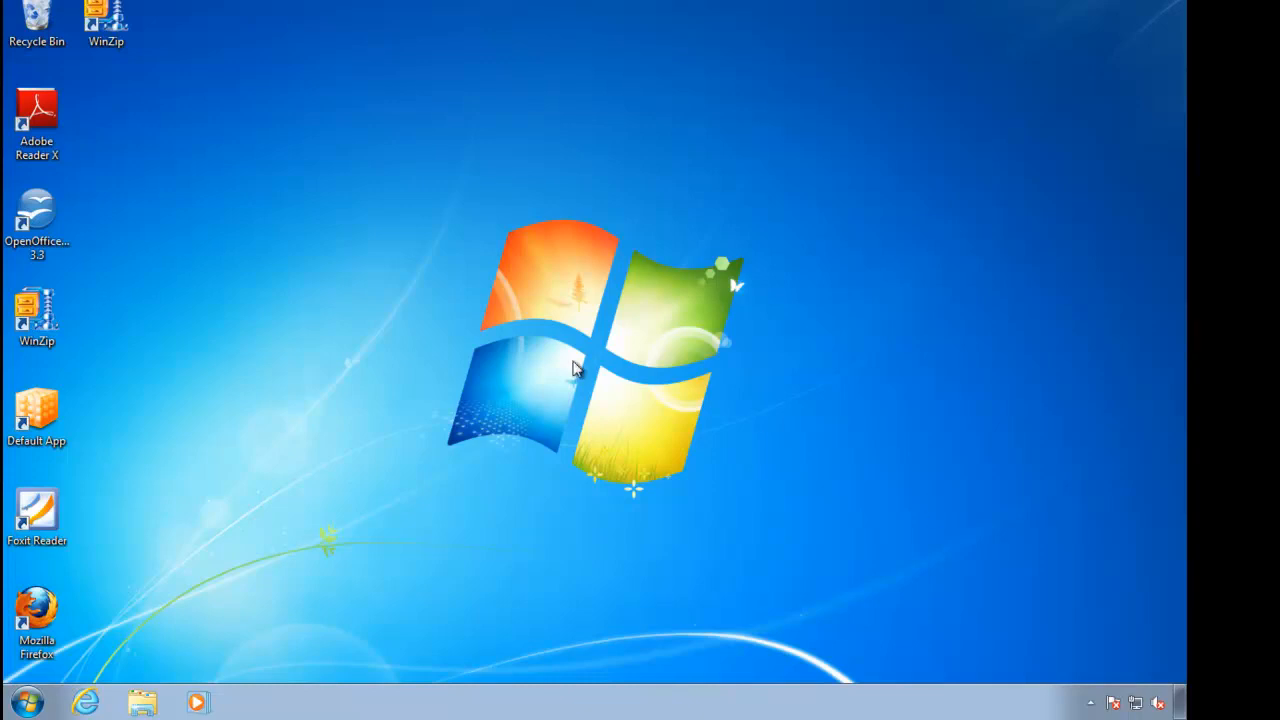
- Launch Adobe Reader X and bring up the JavaScript category of its preferences
double_click(37, 115)
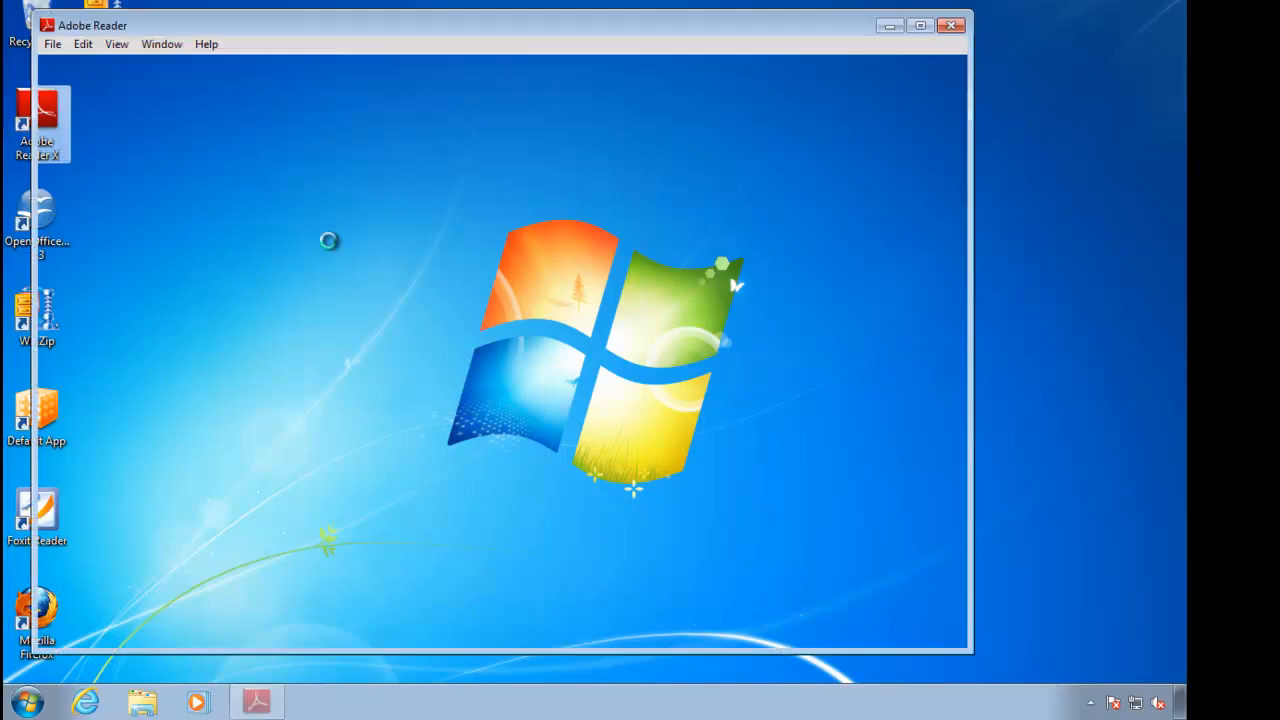
left_click_drag(293, 28, 415, 26)
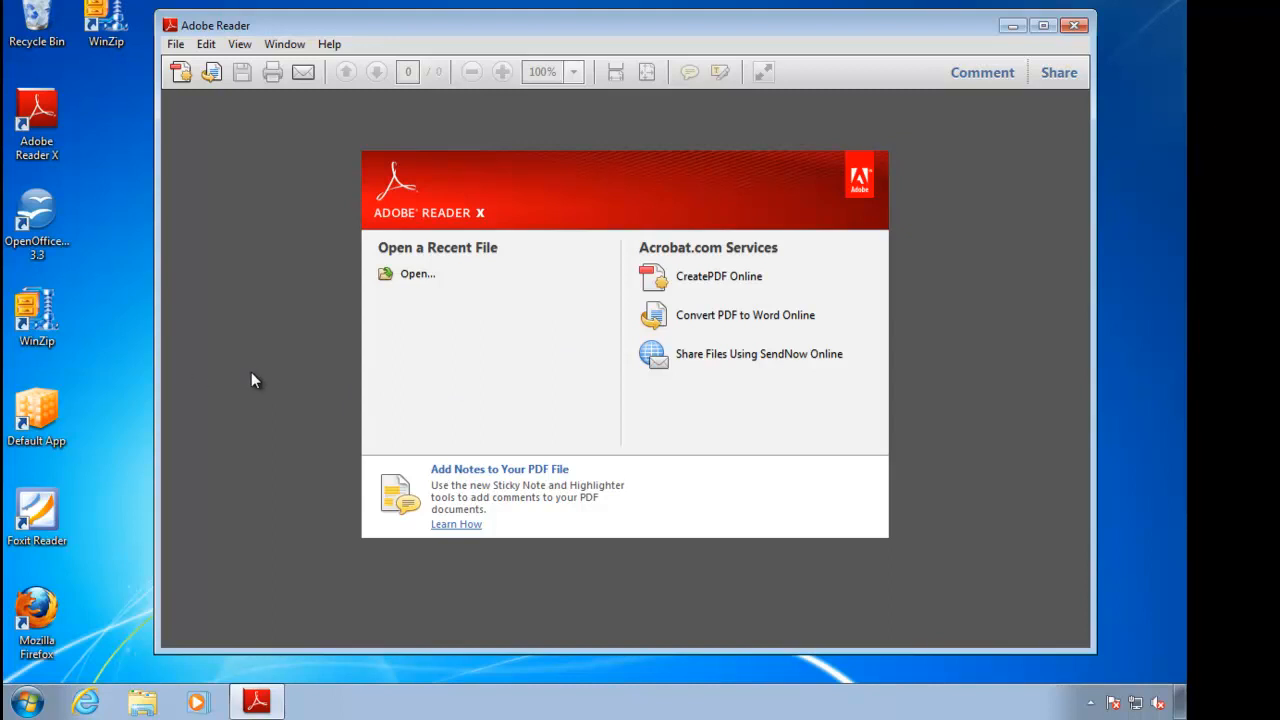
left_click(214, 48)
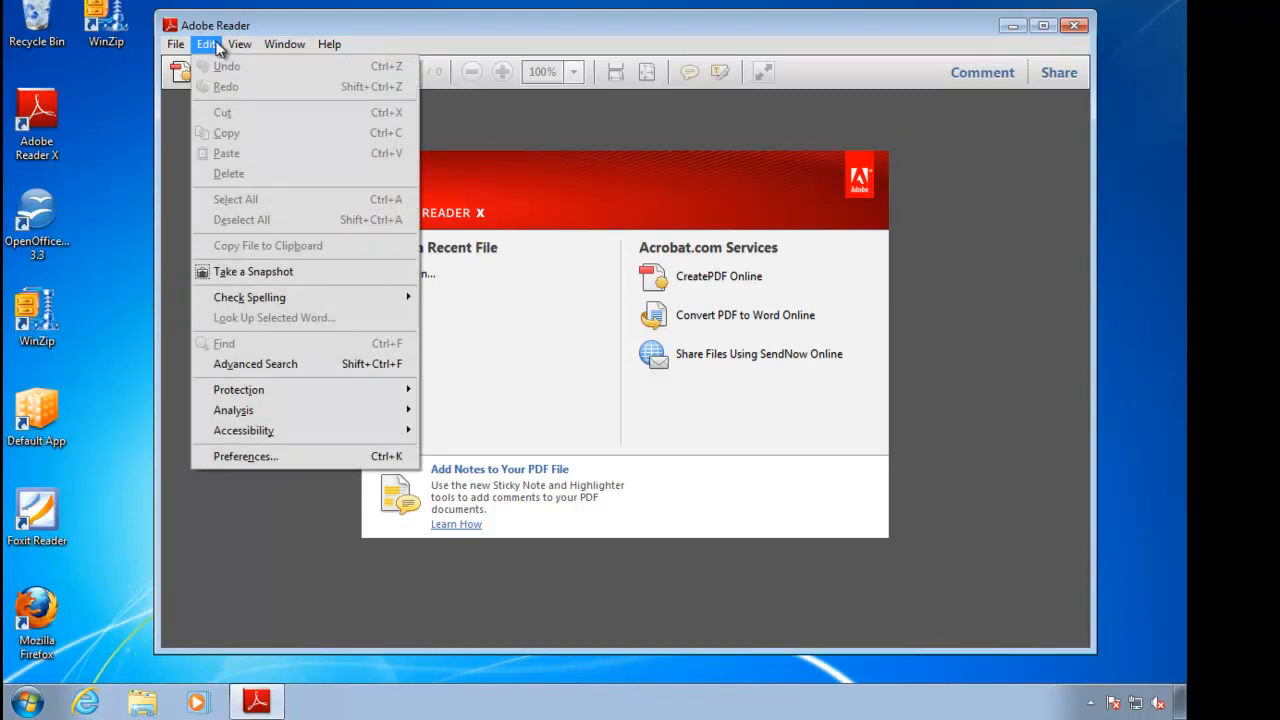
left_click(287, 458)
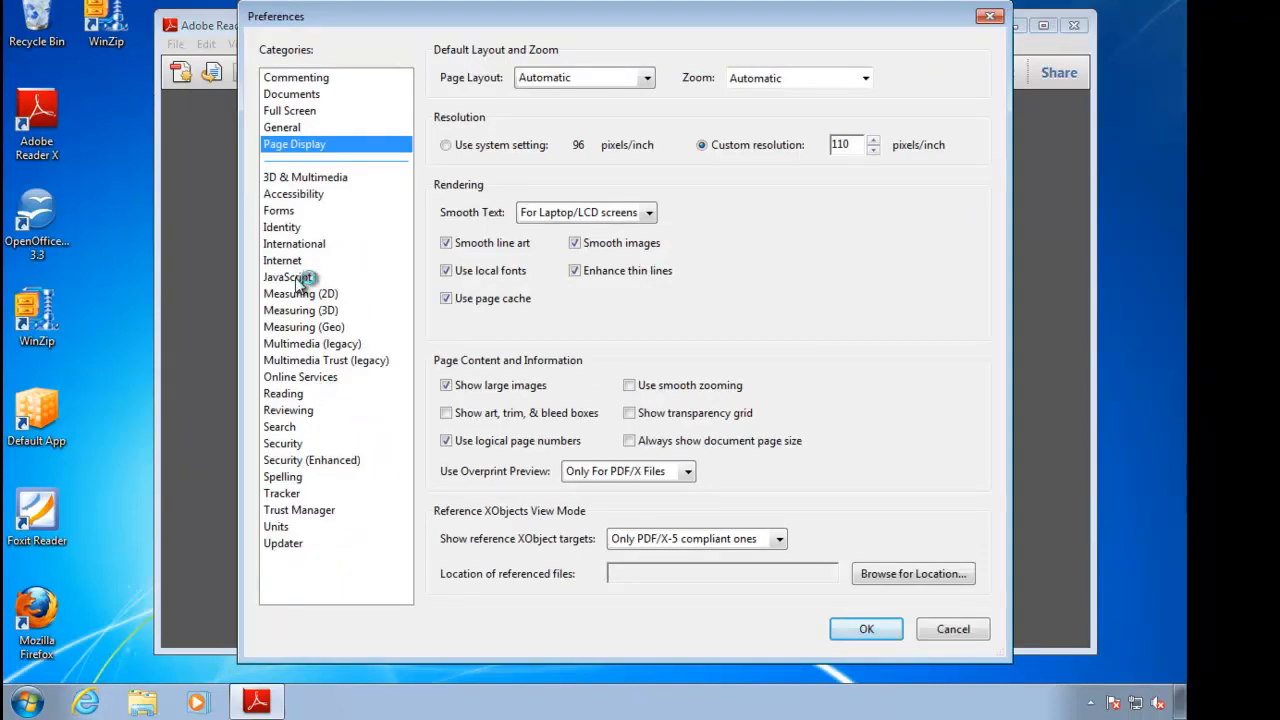
left_click(300, 277)
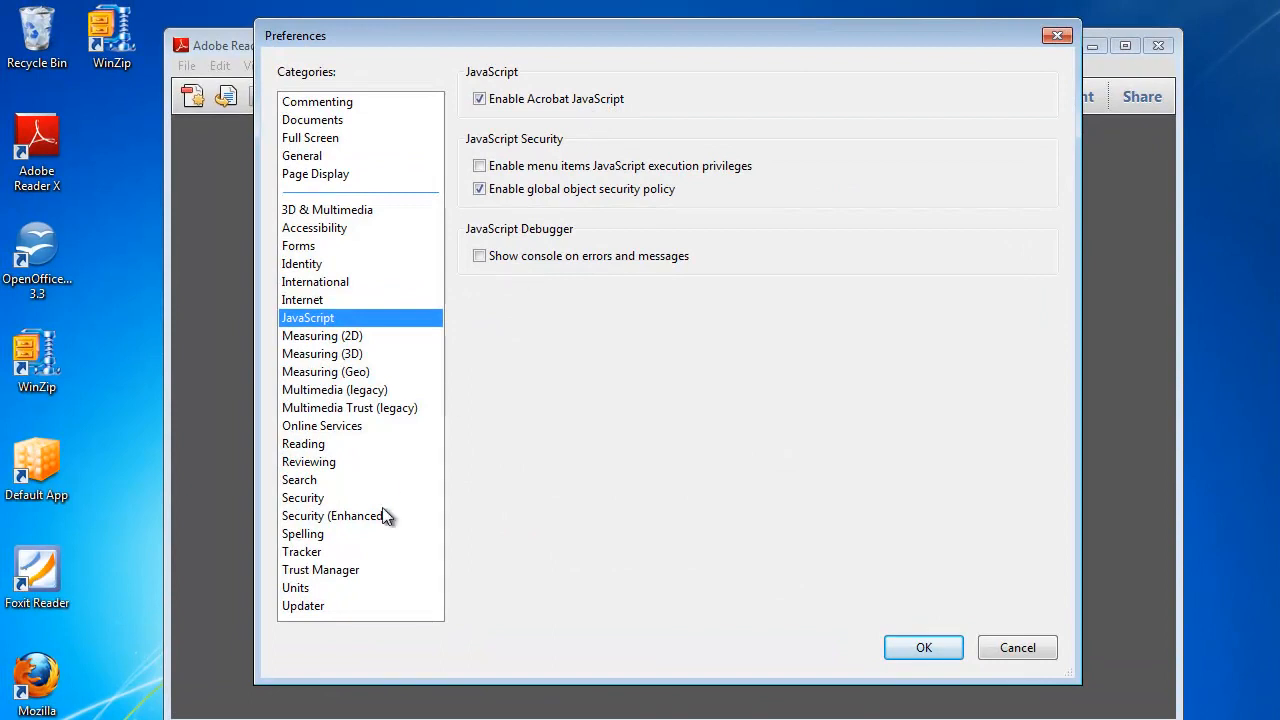
- Disable Enhanced Security in the Adobe Reader preferences and confirm the change
left_click(378, 515)
left_click(550, 97)
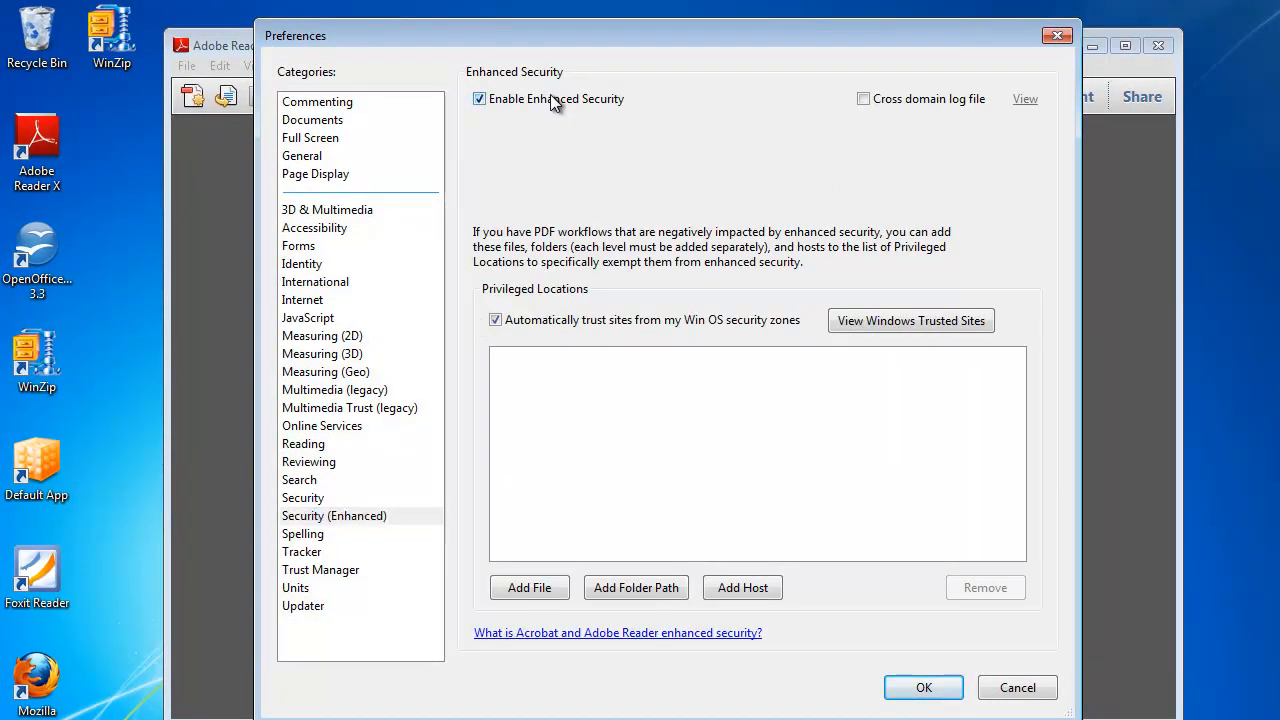
left_click(920, 690)
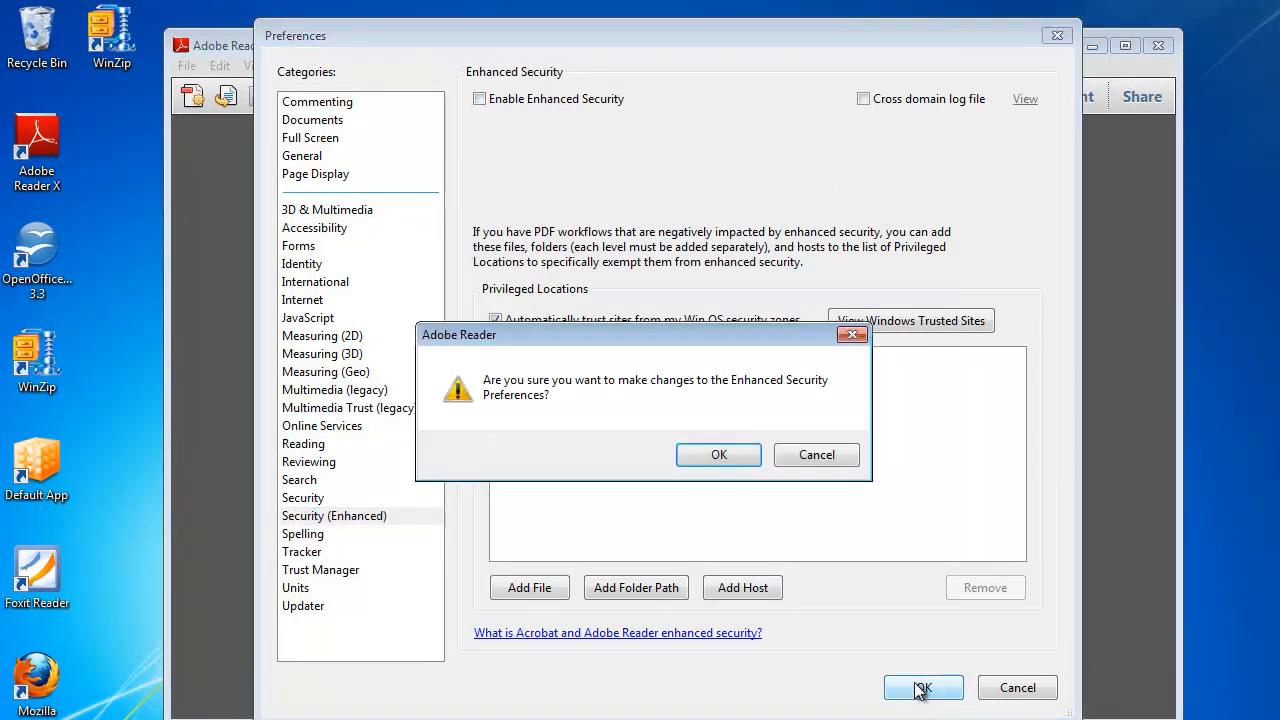
left_click(730, 459)
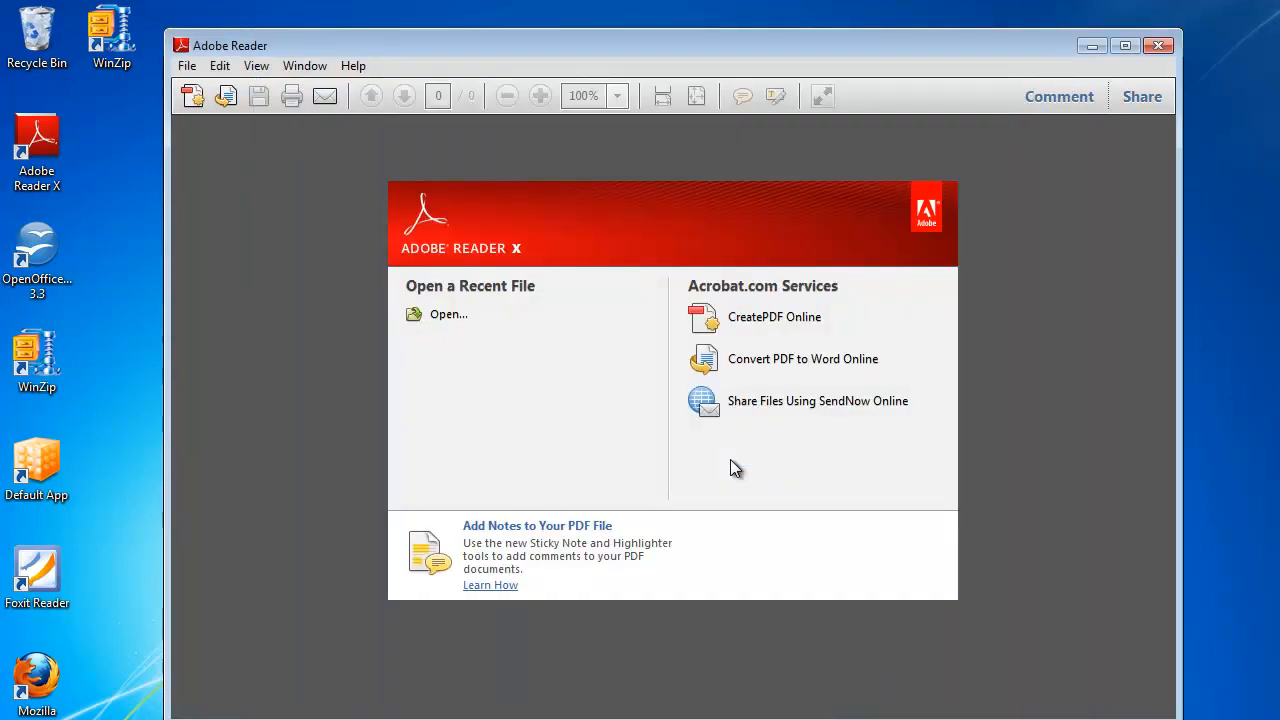
- Set the Adobe Reader updater preference to "Automatically install updates" and save it
left_click(224, 66)
left_click(325, 511)
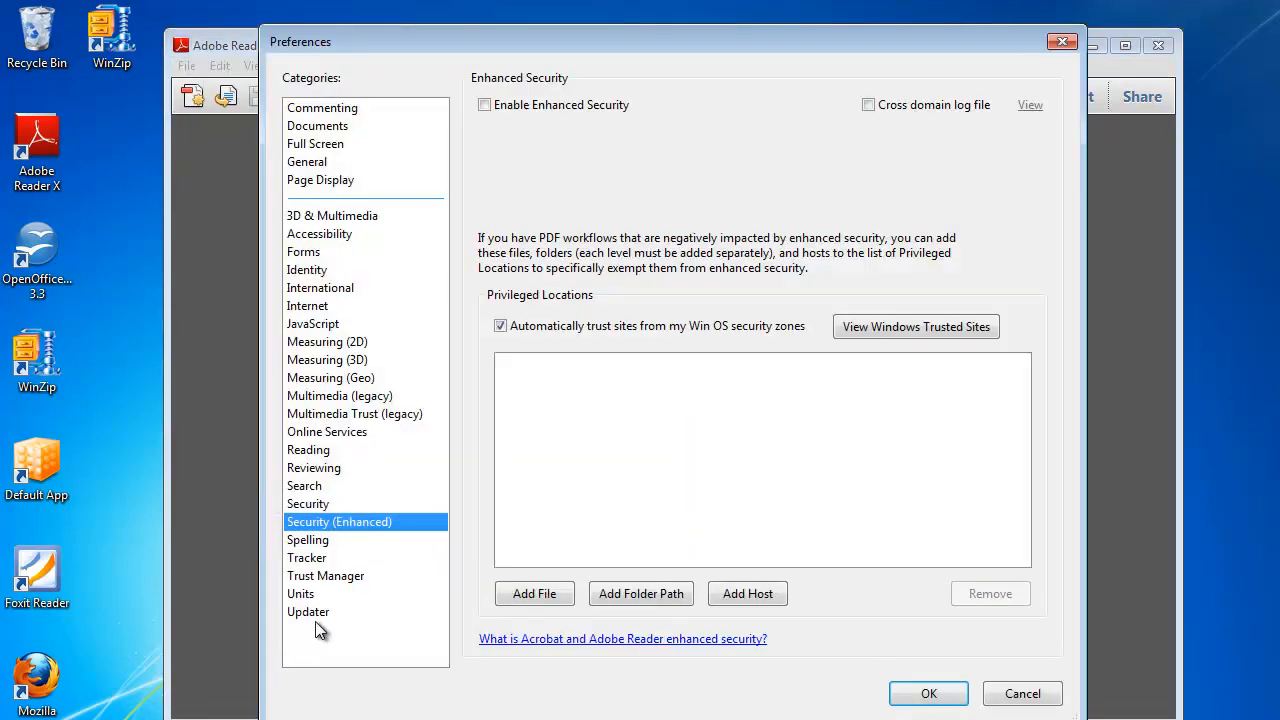
left_click(316, 614)
left_click(548, 132)
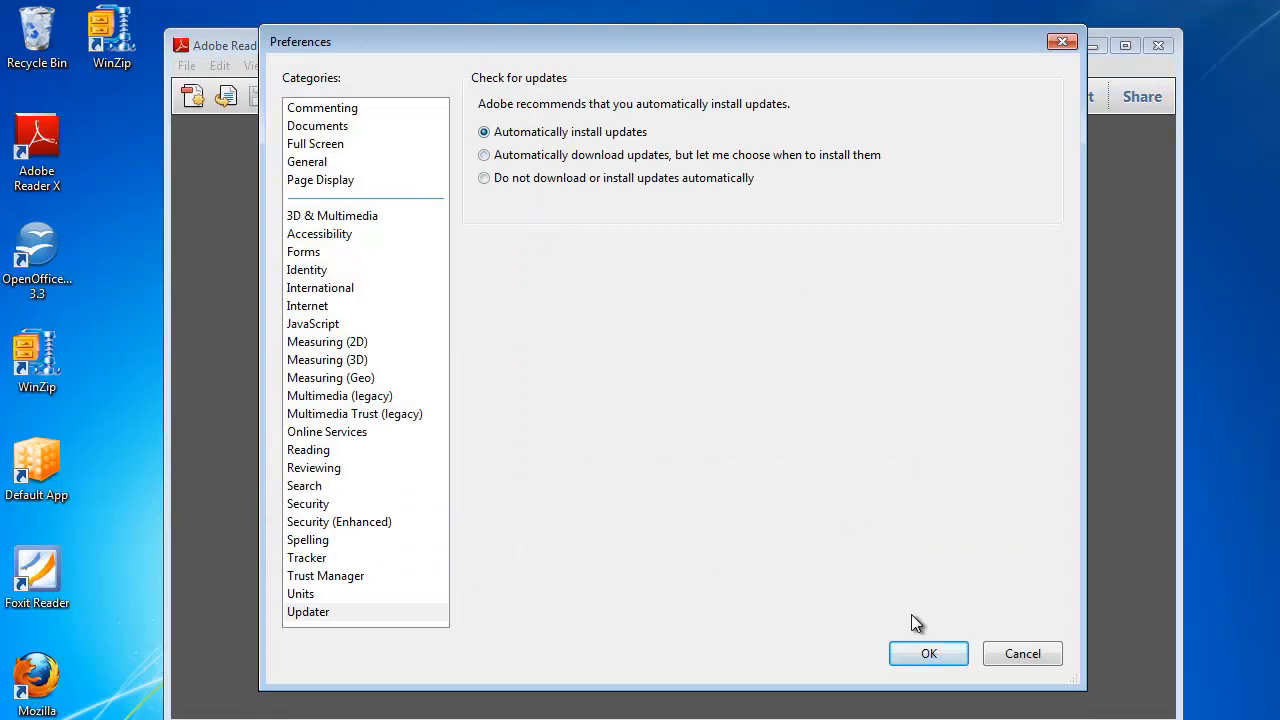
left_click(929, 654)
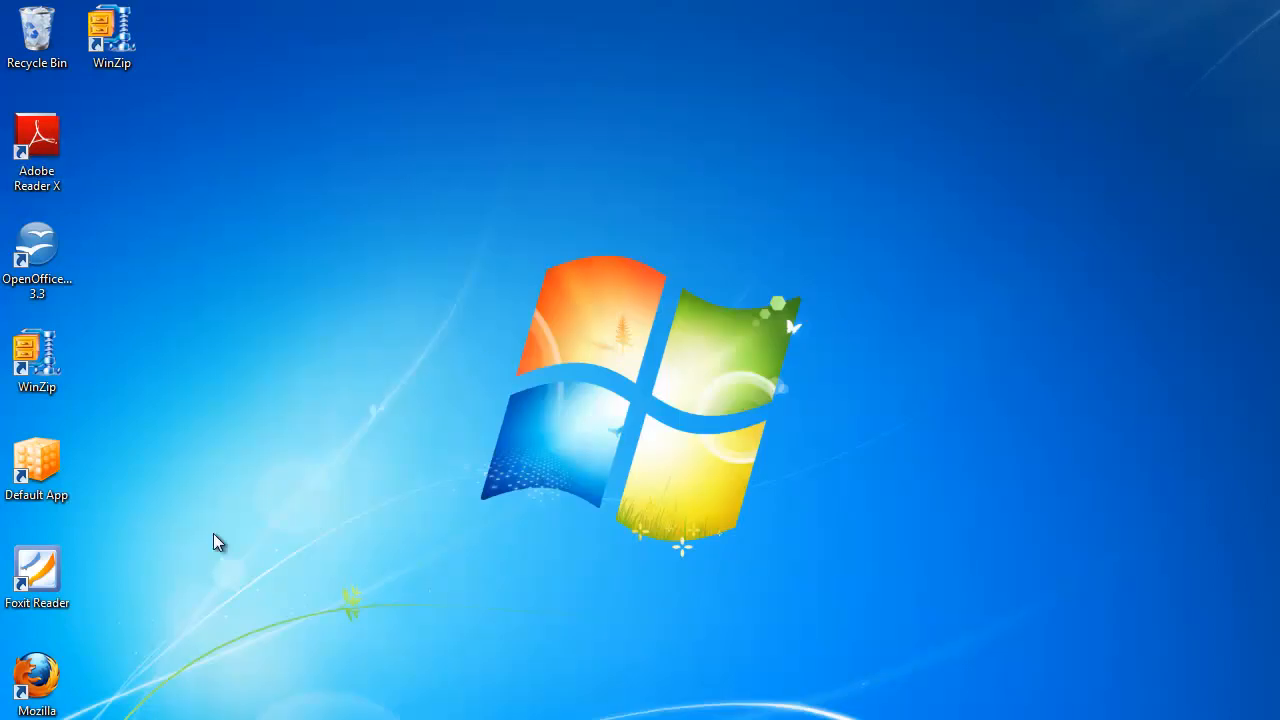
- Launch Mozilla Firefox and open its Options dialog
double_click(47, 680)
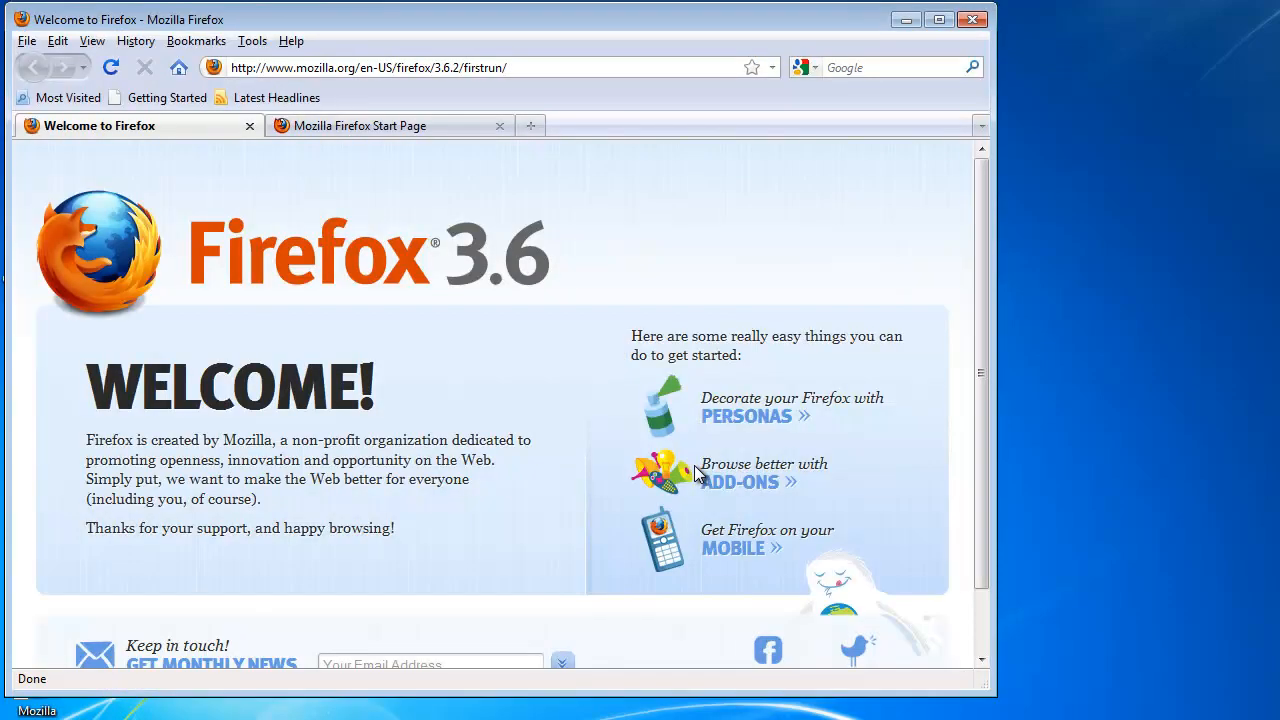
left_click(27, 41)
left_click(27, 41)
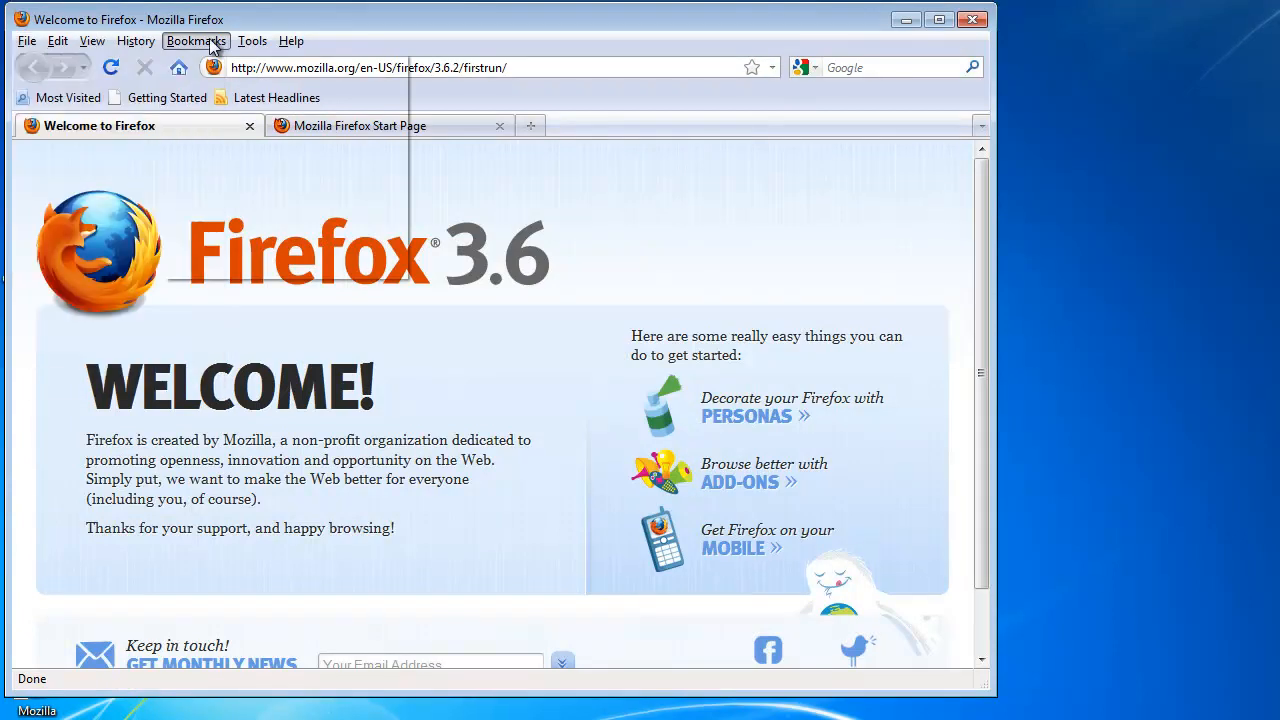
left_click(252, 41)
left_click(292, 243)
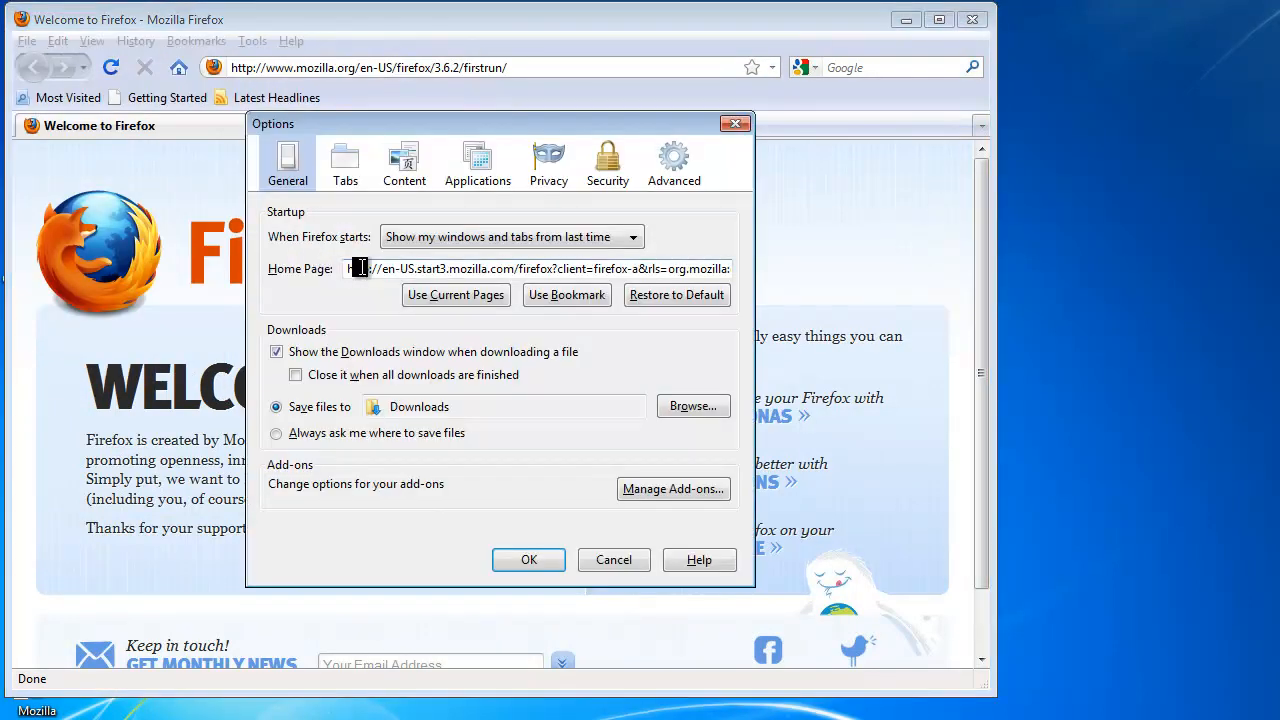
- Toggle three checkboxes in Firefox's Security options, save the changes, and close the browser
left_click(607, 162)
left_click(360, 223)
left_click(355, 254)
left_click(346, 278)
left_click(529, 560)
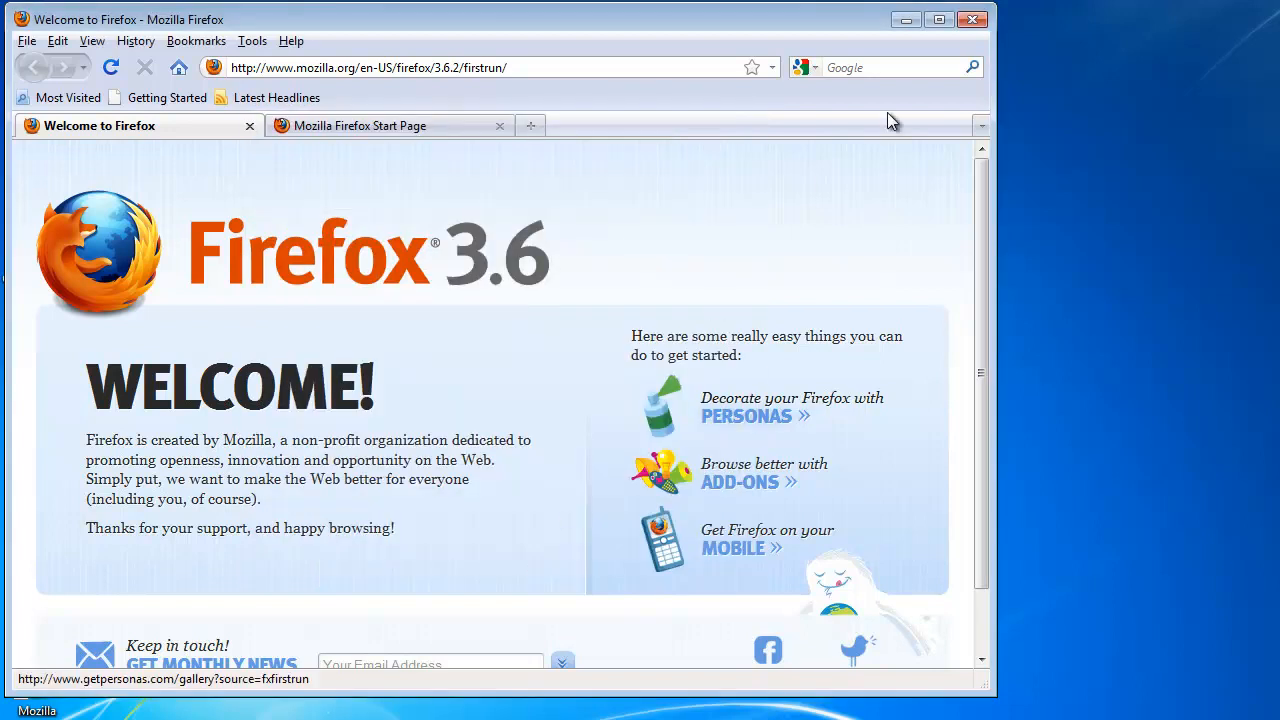
left_click(970, 28)
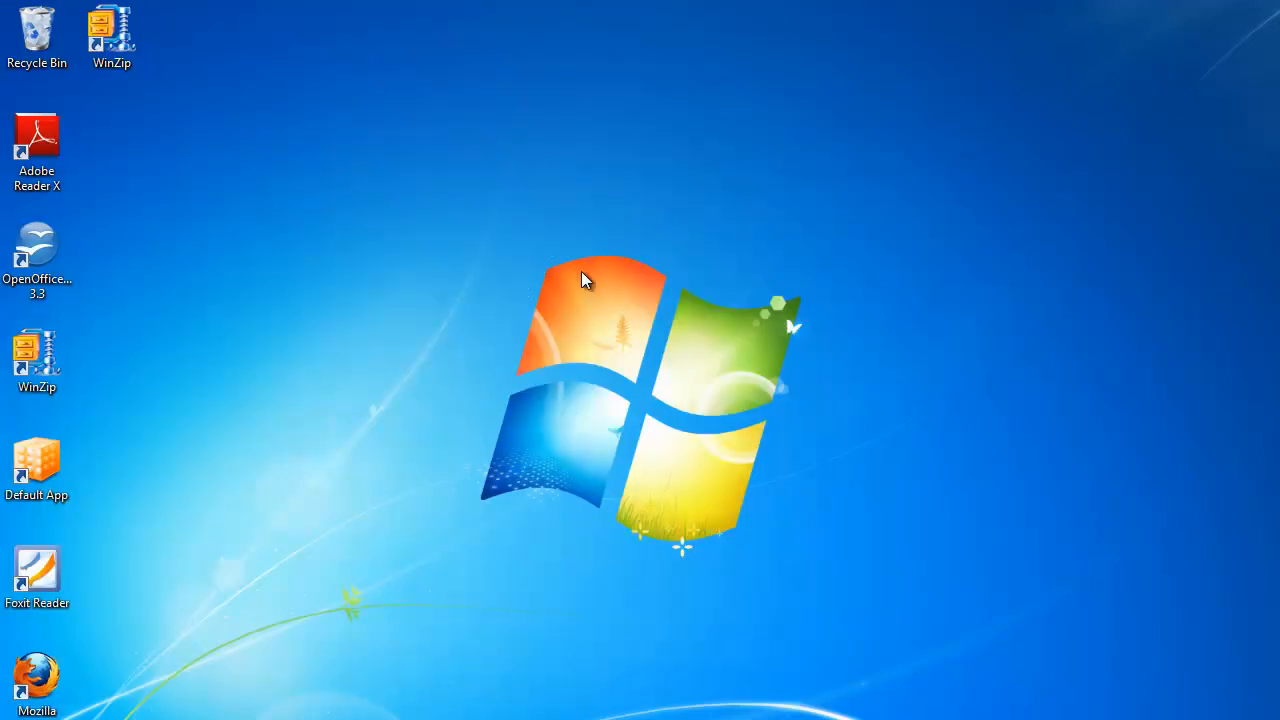
- Launch WinZip, examine the password requirements in its configuration, and close the program without changing them
double_click(29, 360)
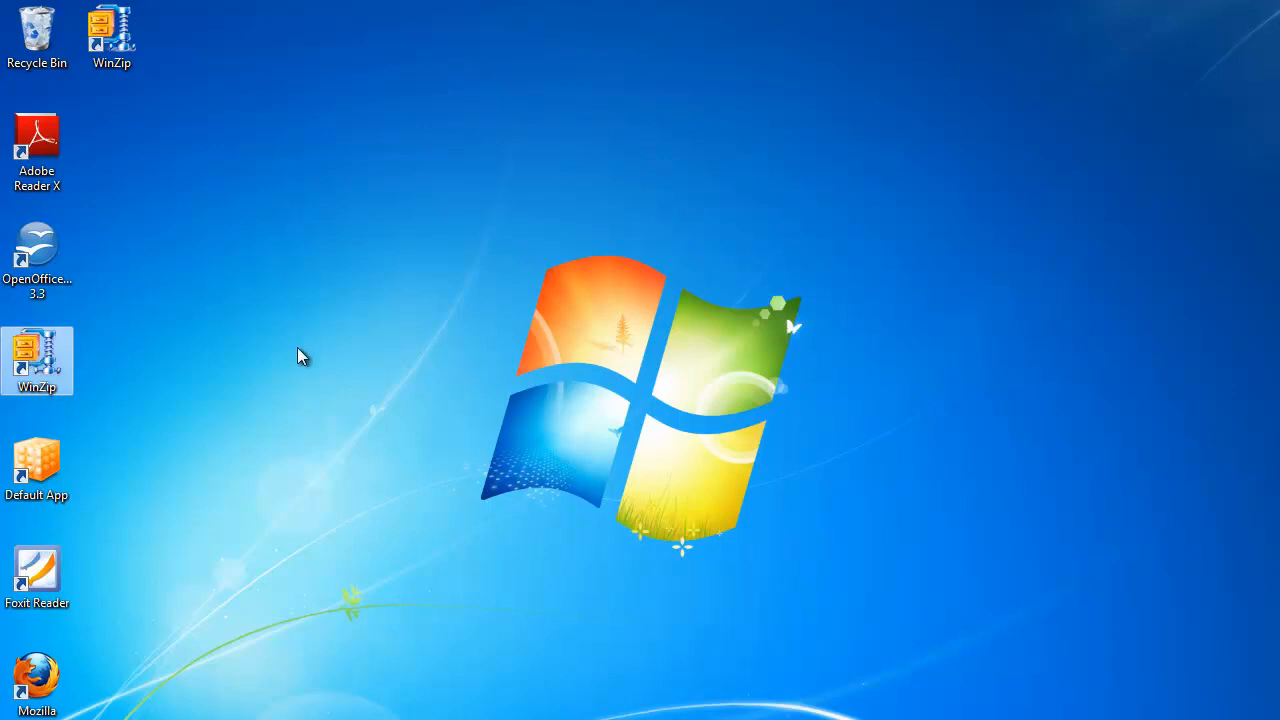
key("Escape")
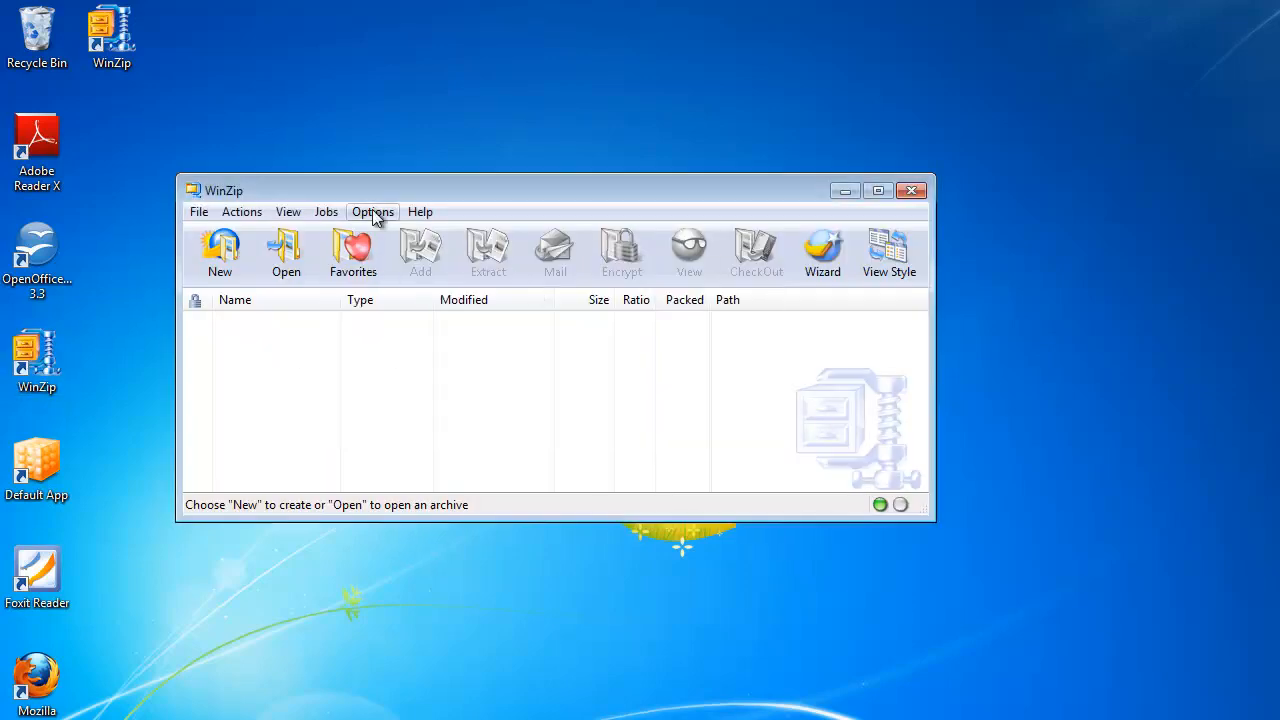
left_click(385, 214)
left_click(387, 232)
left_click(540, 232)
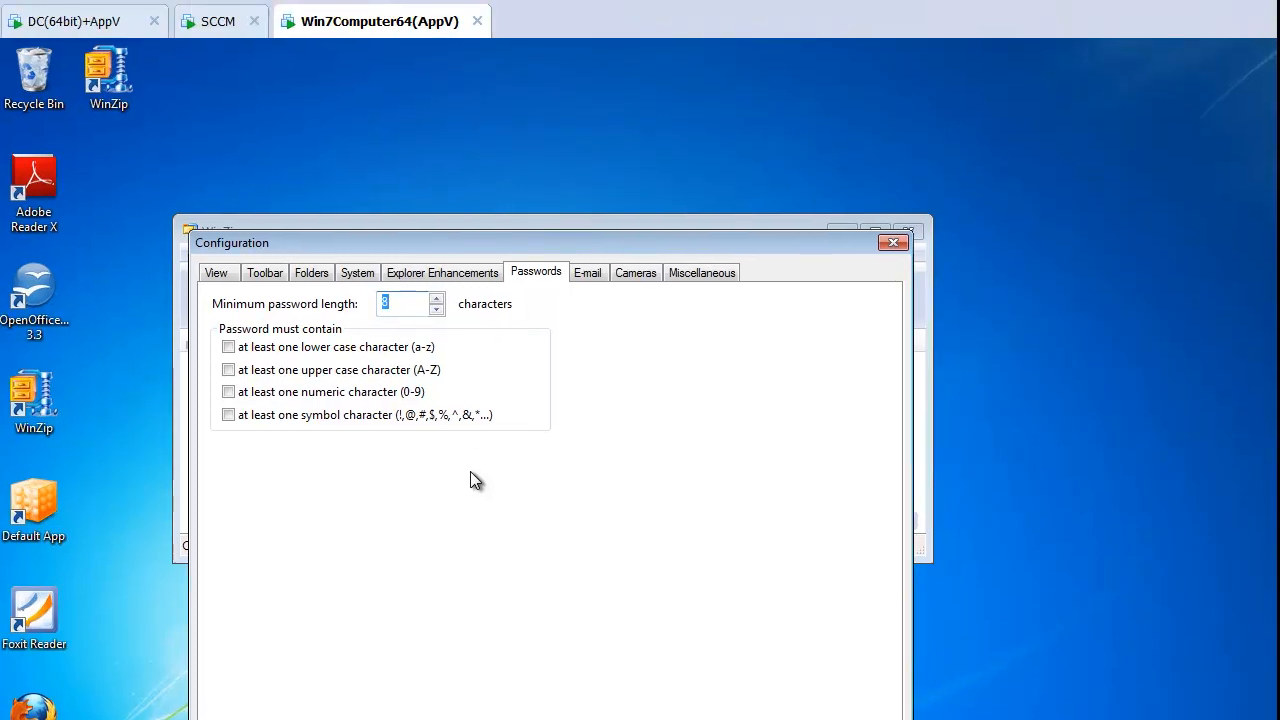
key("Escape")
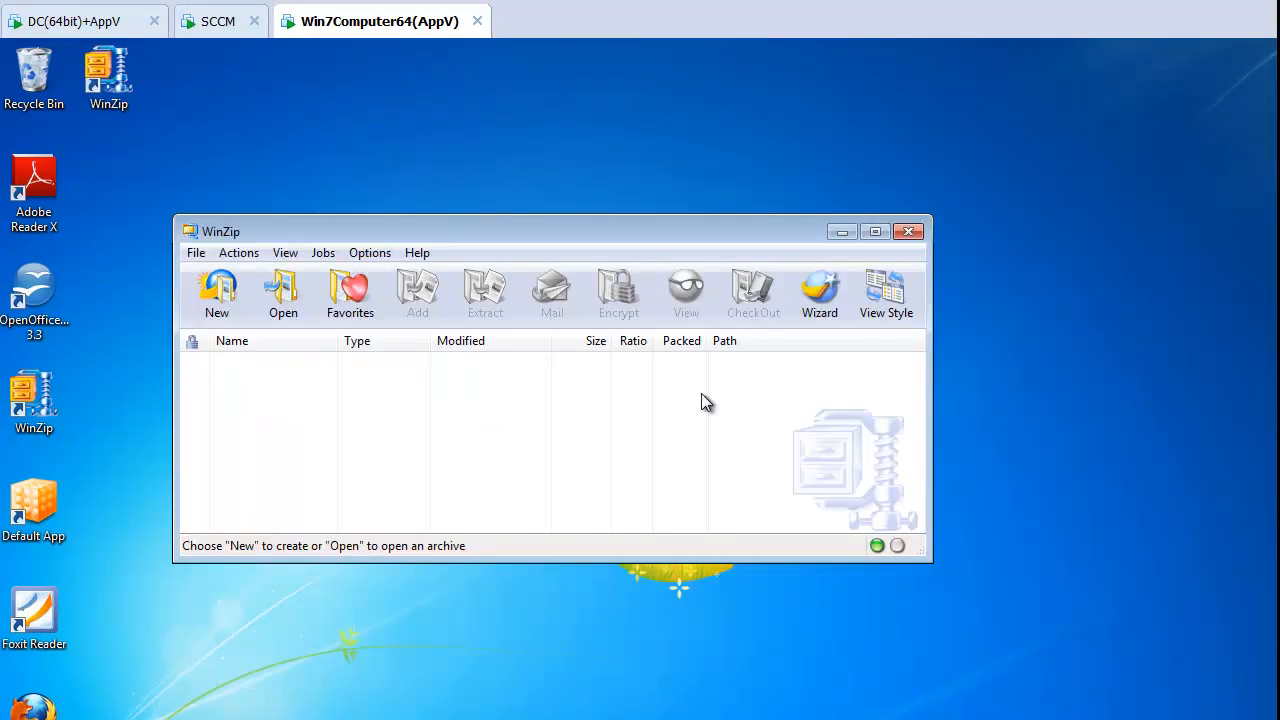
left_click(913, 235)
- Switch to the DC(64bit)+AppV machine, examine the Sales and East Sales units in Group Policy Management, and close the console
left_click(63, 22)
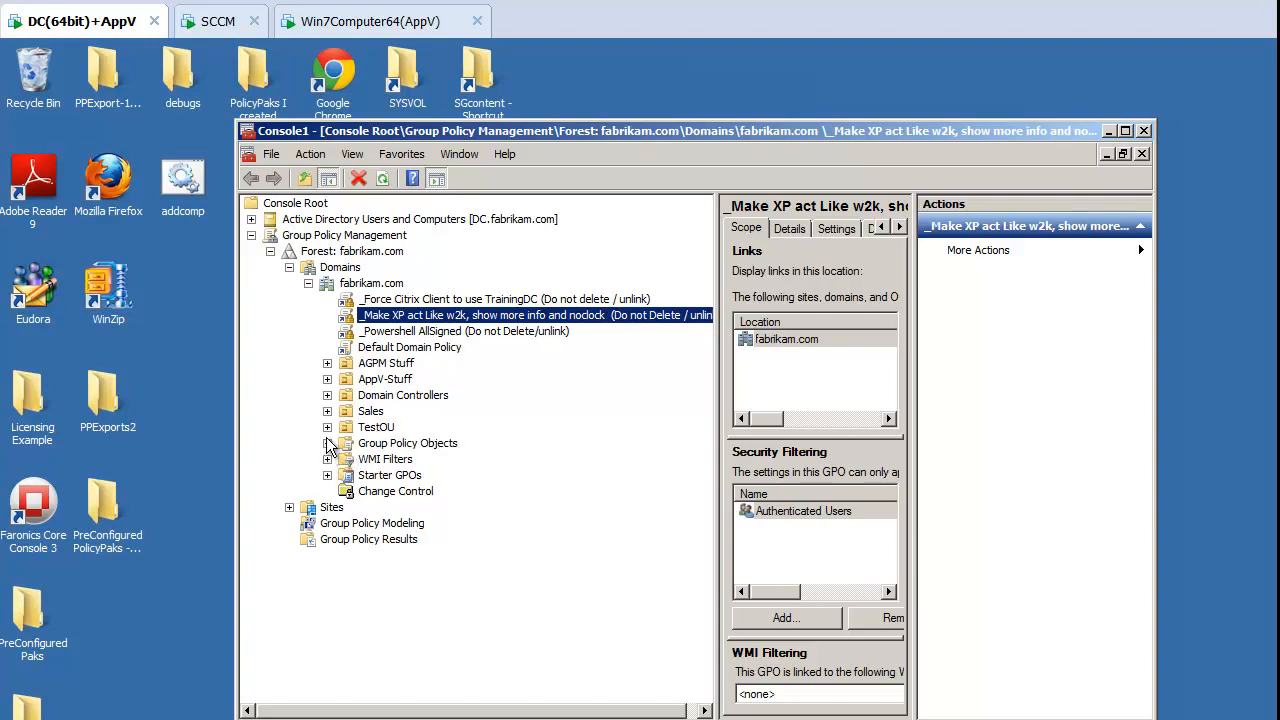
left_click(327, 411)
left_click(346, 491)
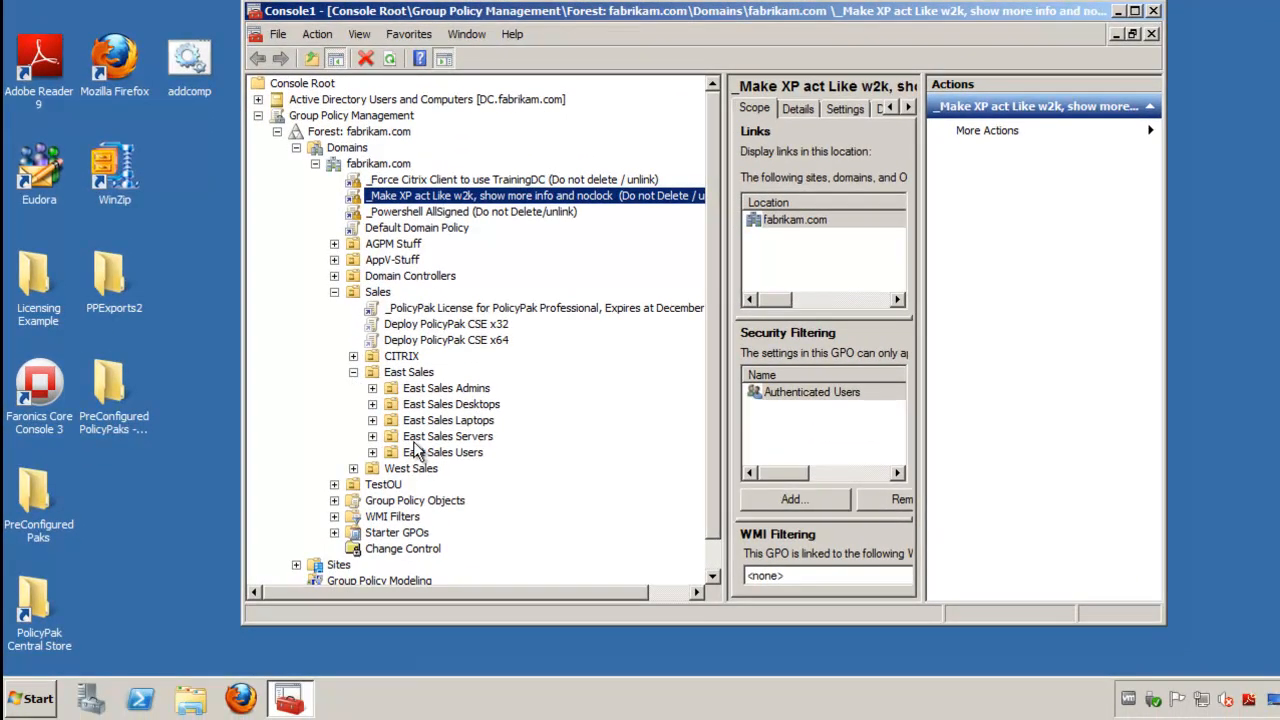
left_click(1154, 12)
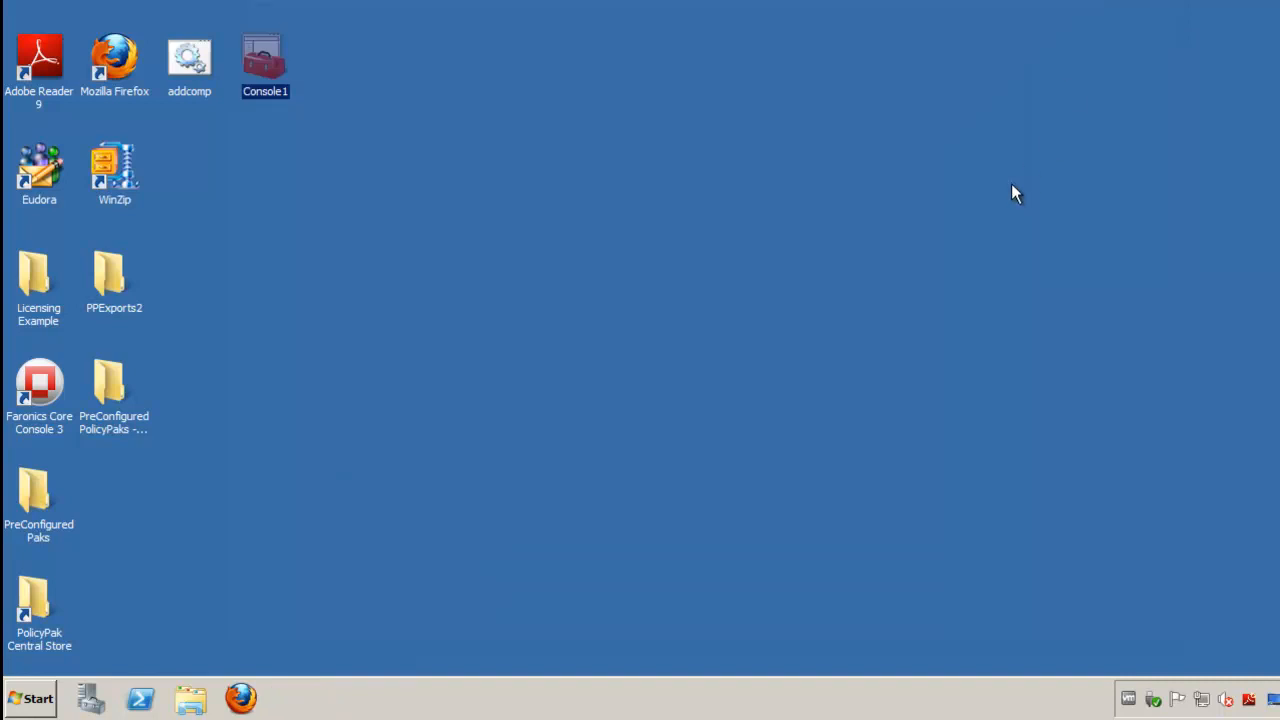
left_click(864, 308)
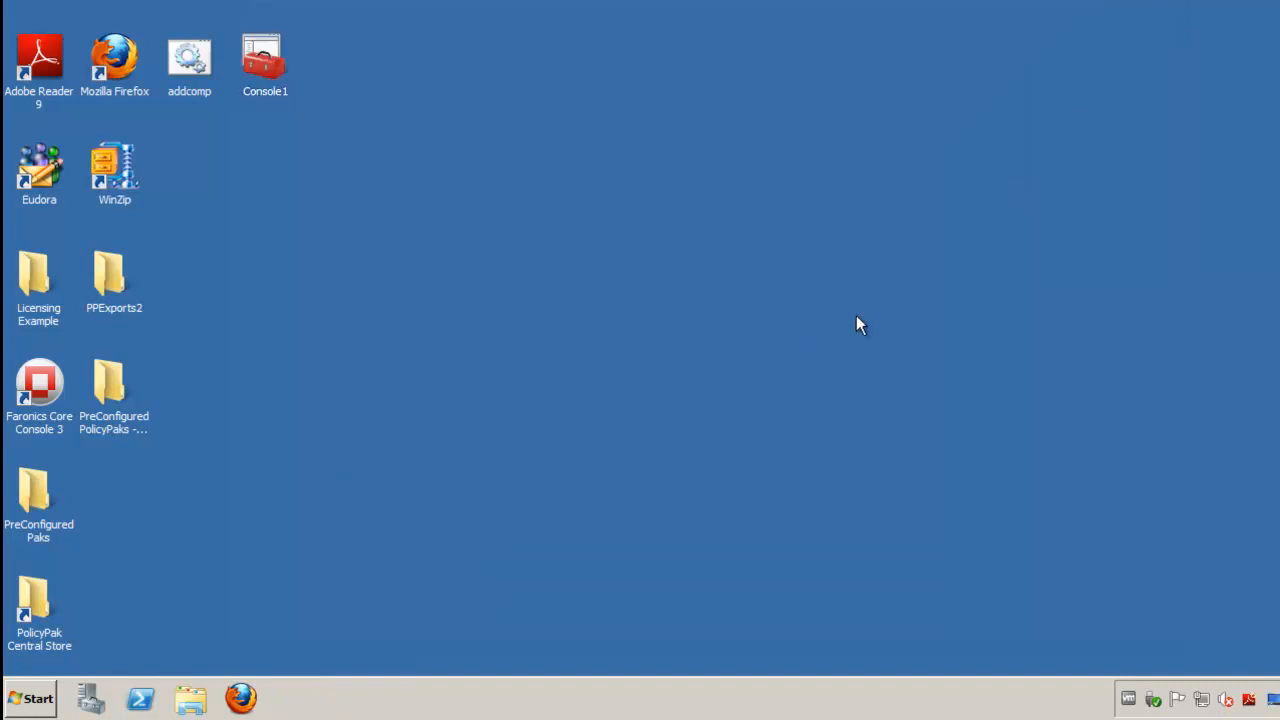
- Launch PolicyPak Exporter and start creating a new MSI installer from existing XMLdata files
left_click(30, 698)
left_click(83, 628)
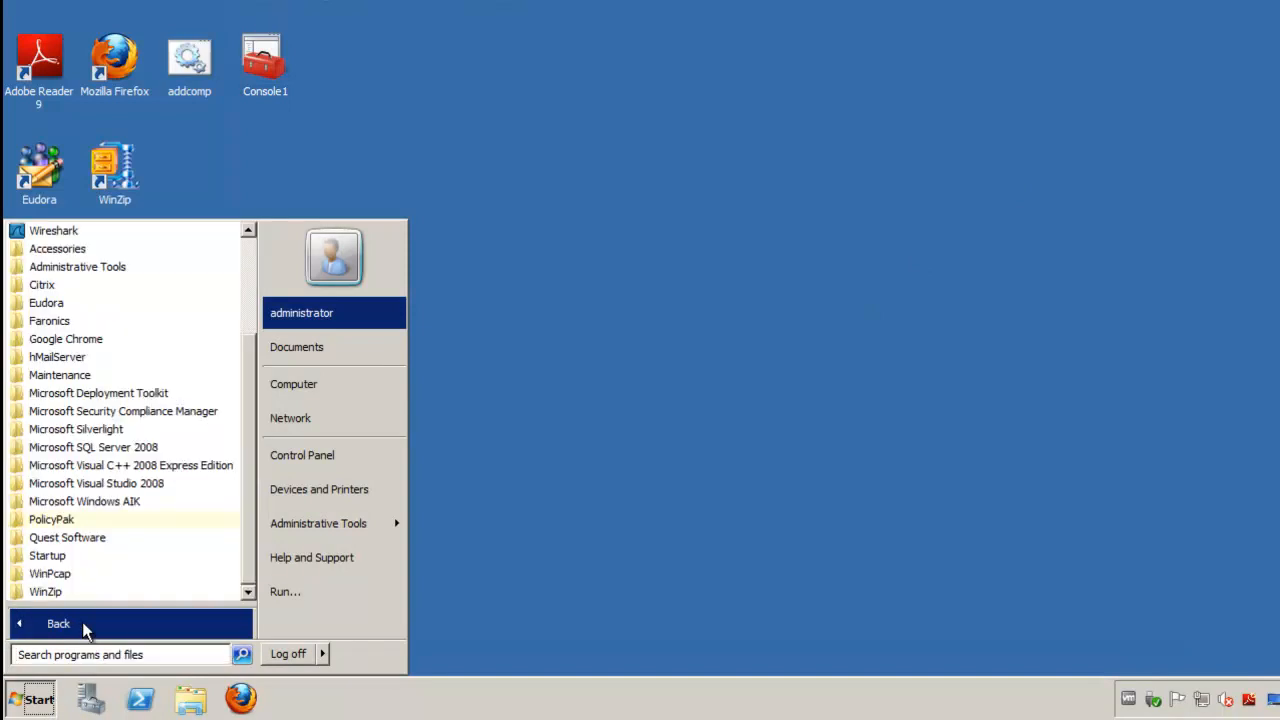
left_click(90, 524)
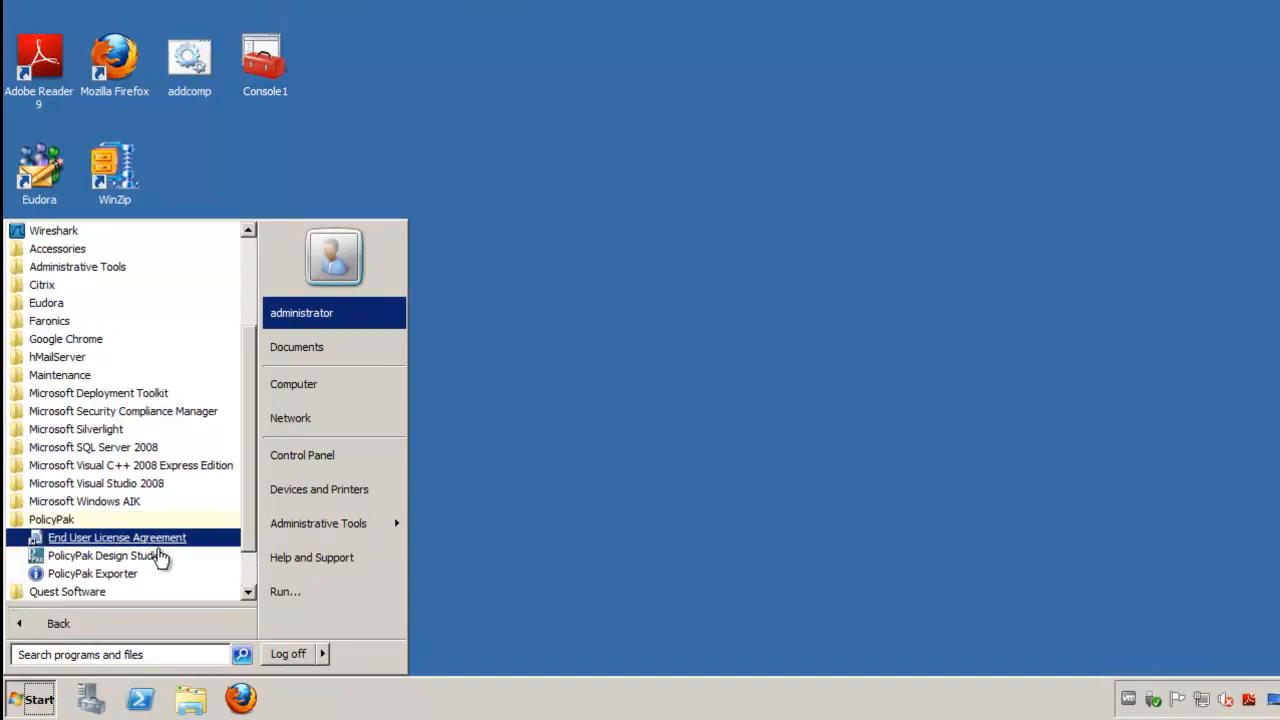
left_click(130, 575)
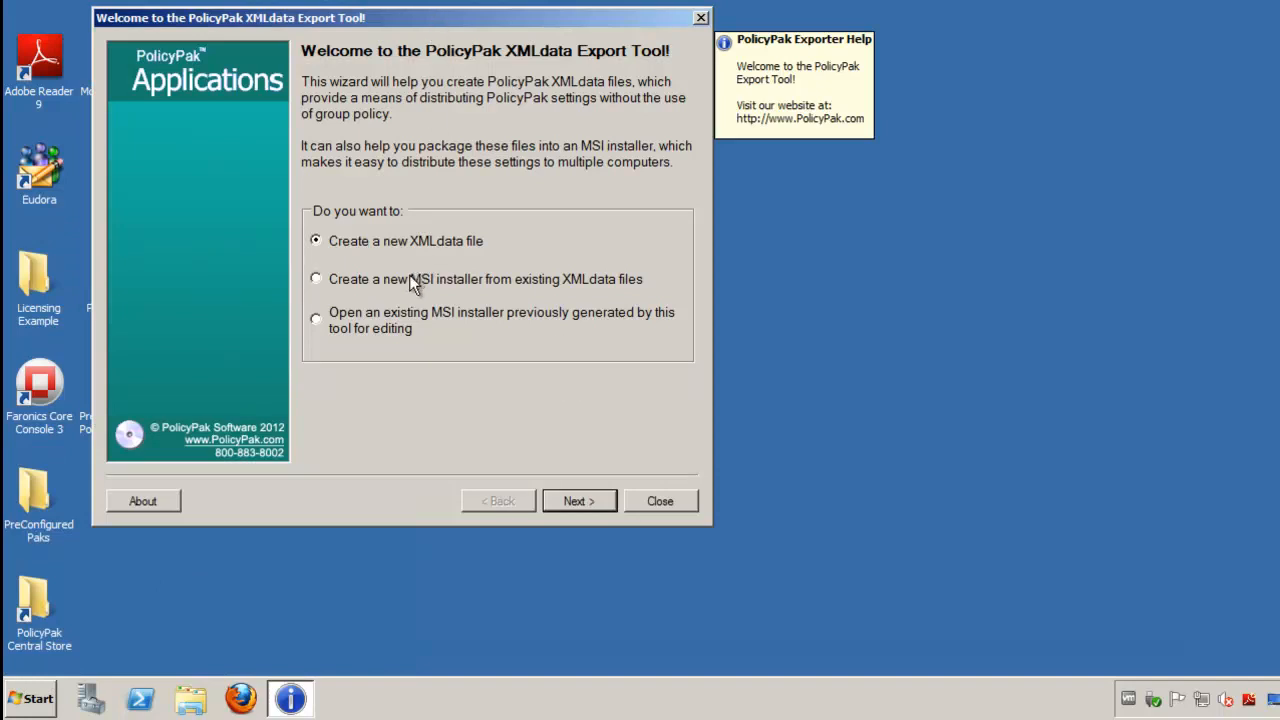
left_click(594, 501)
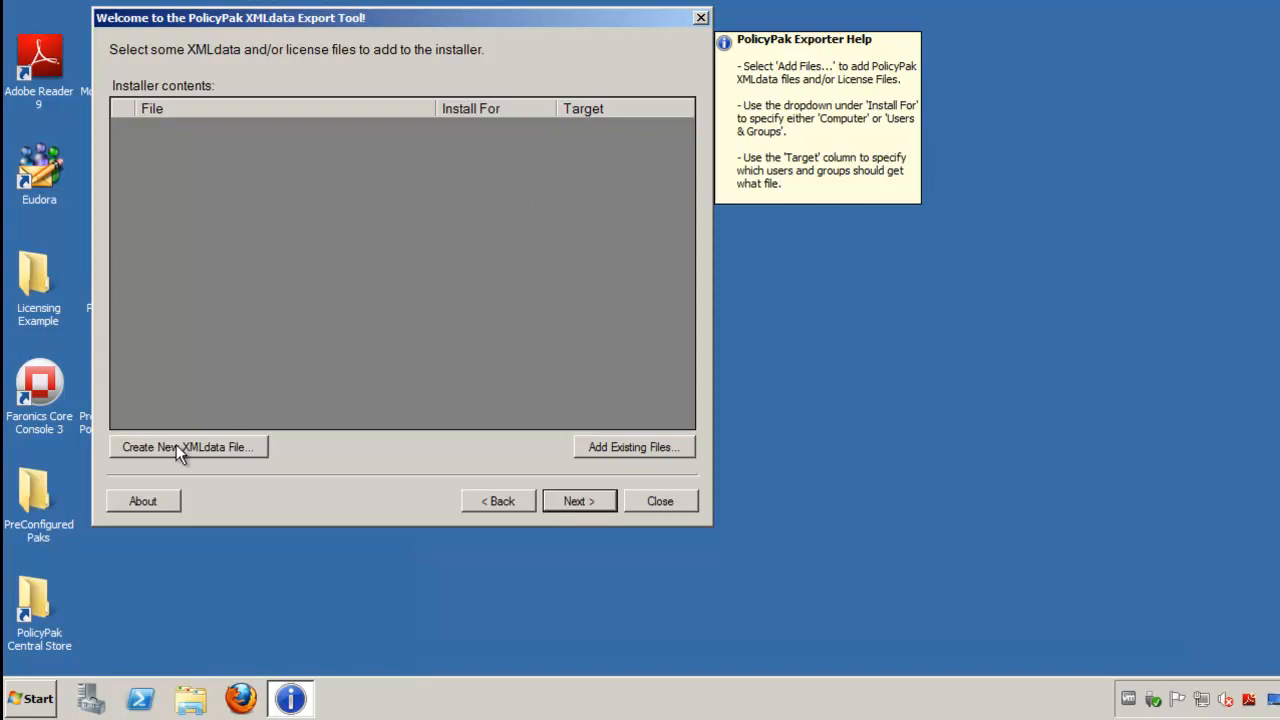
- Create a new XMLdata file for the installer, based on the Adobe Reader X PolicyPak
left_click(219, 448)
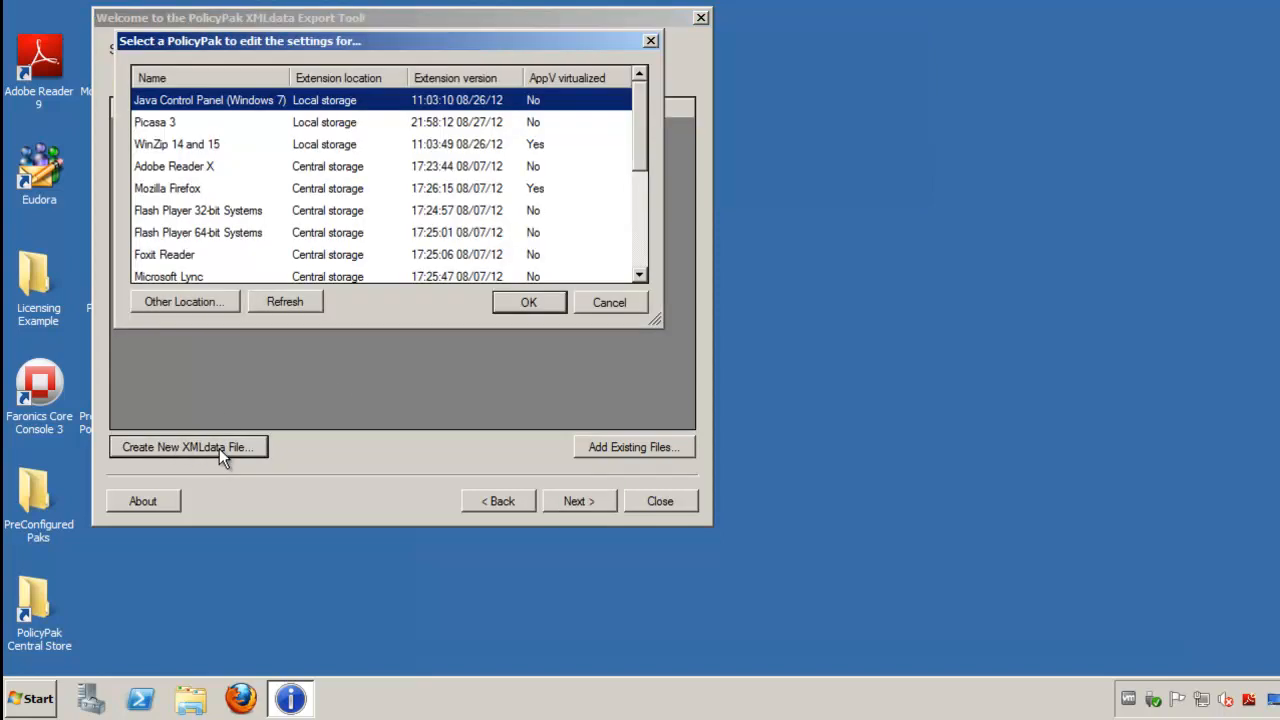
mouse_move(640, 113)
left_mouse_down()
mouse_move(643, 216)
mouse_move(646, 111)
left_mouse_up()
left_click_drag(642, 92, 643, 147)
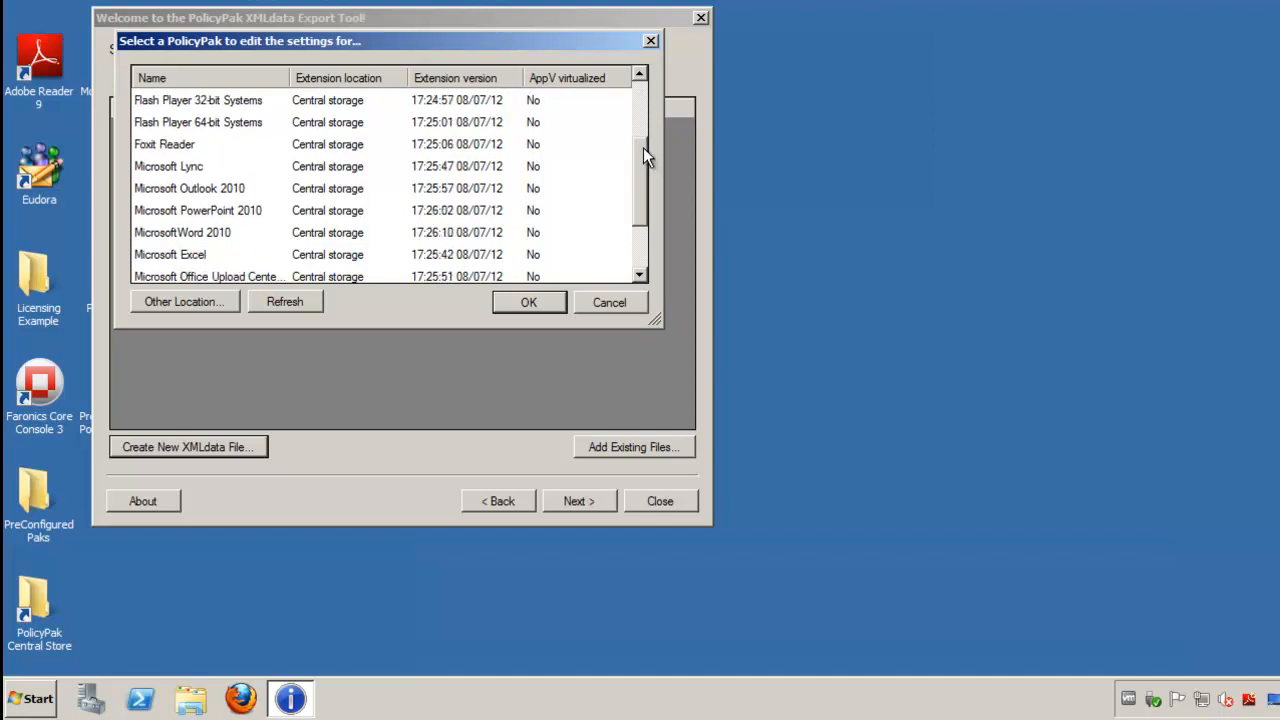
left_click_drag(644, 147, 650, 96)
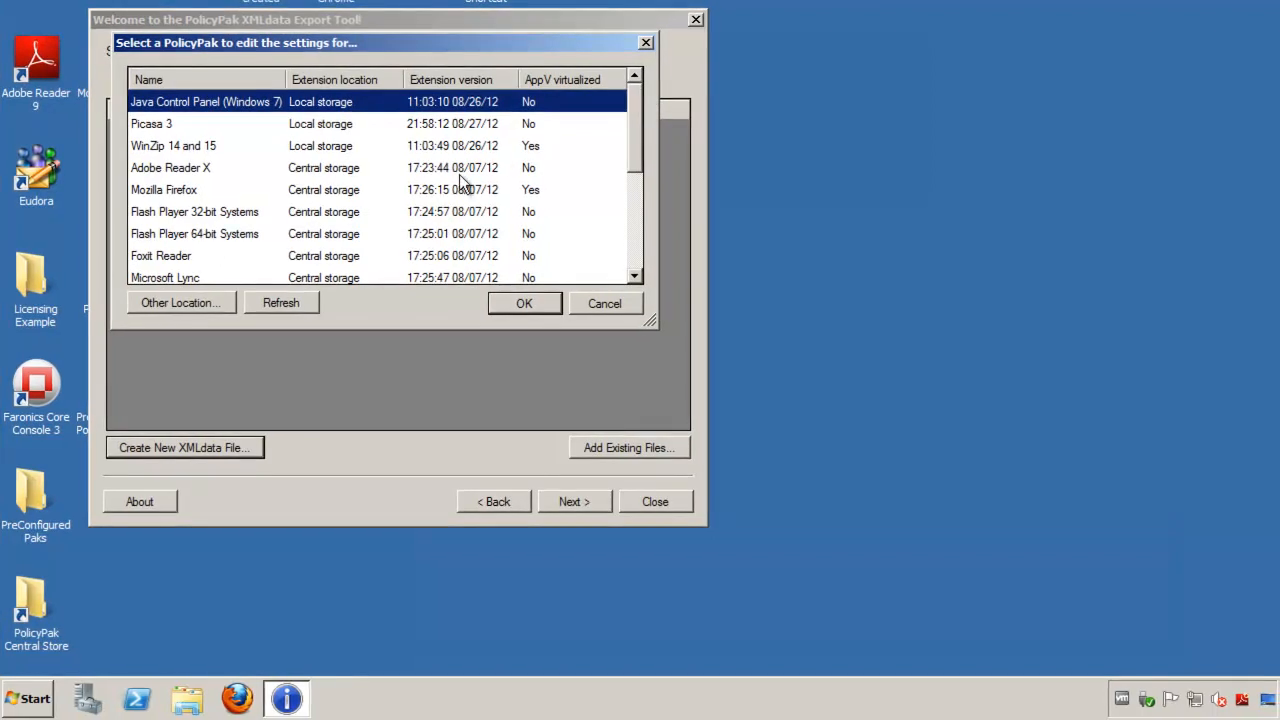
double_click(180, 170)
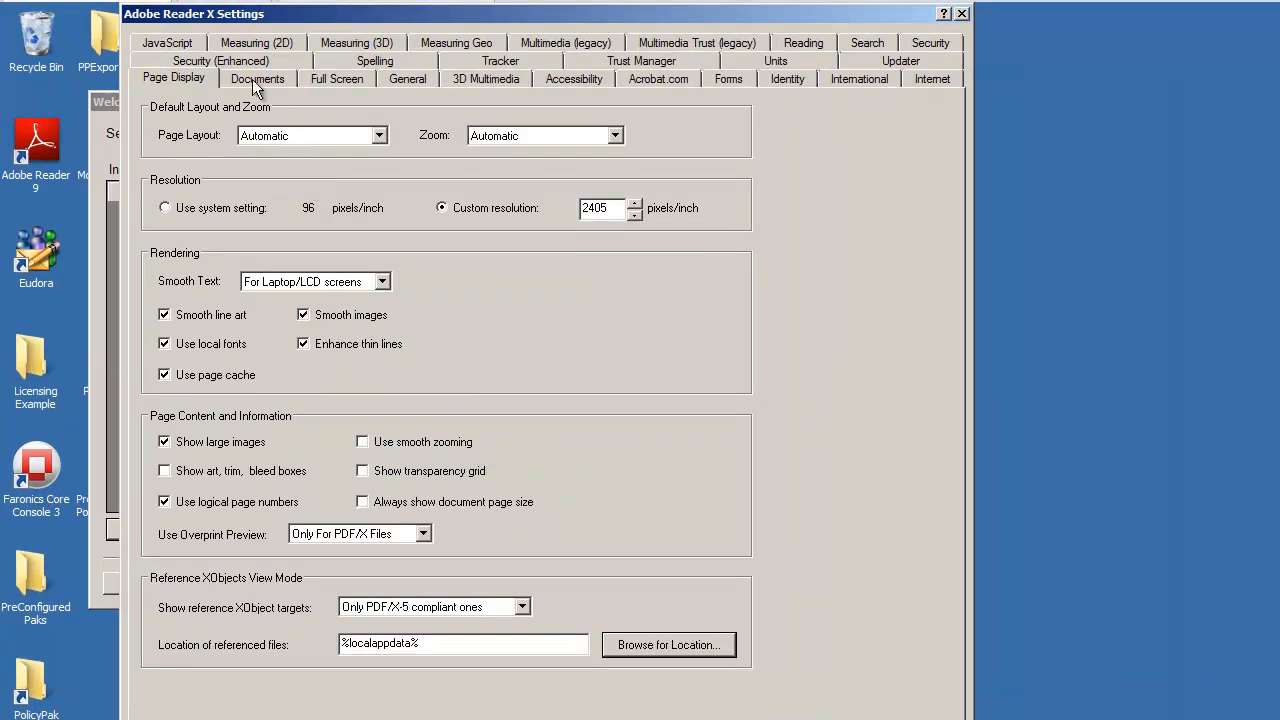
- Turn off Enable Acrobat JavaScript in the Adobe Reader X settings and disable the corresponding control in the target application
left_click(179, 42)
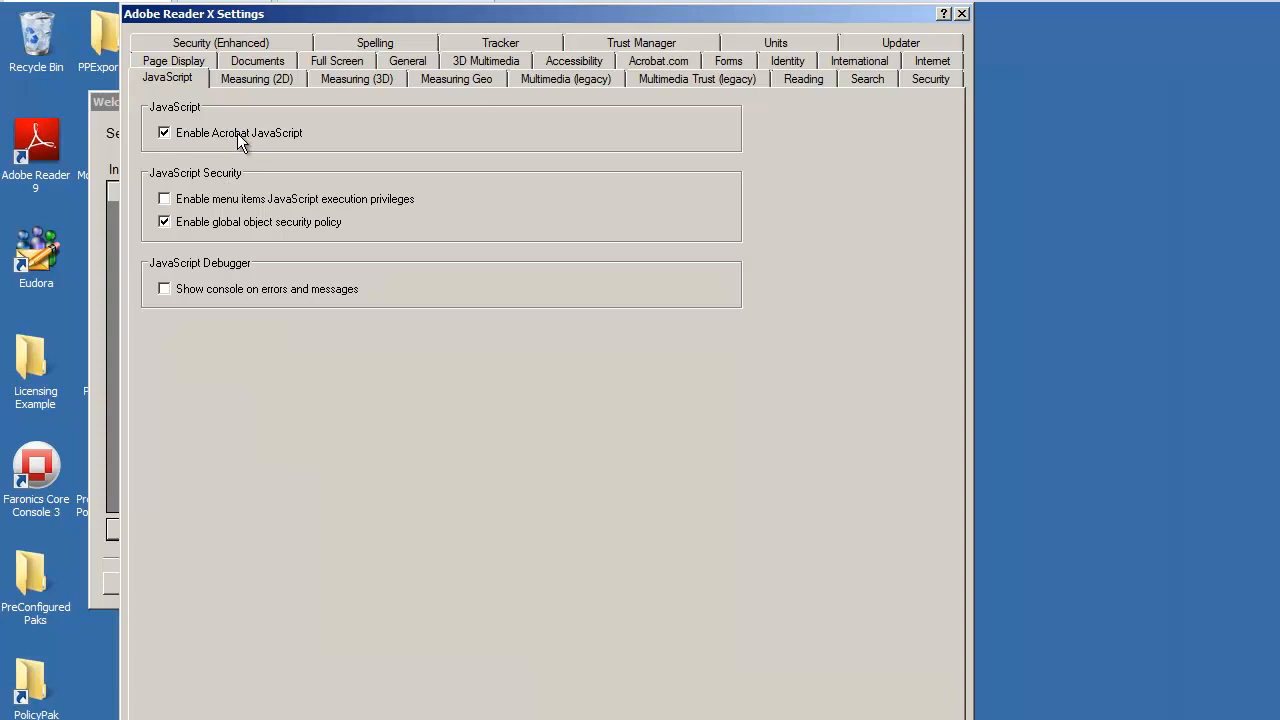
left_click(223, 164)
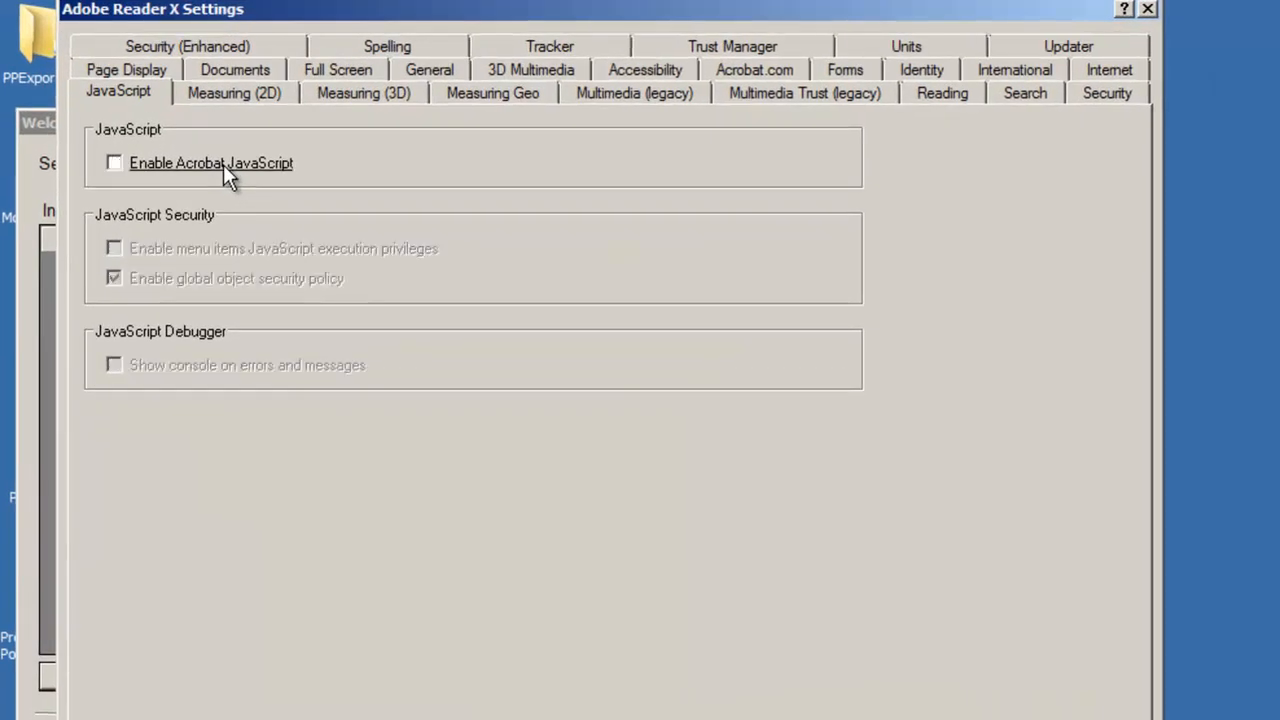
right_click(223, 164)
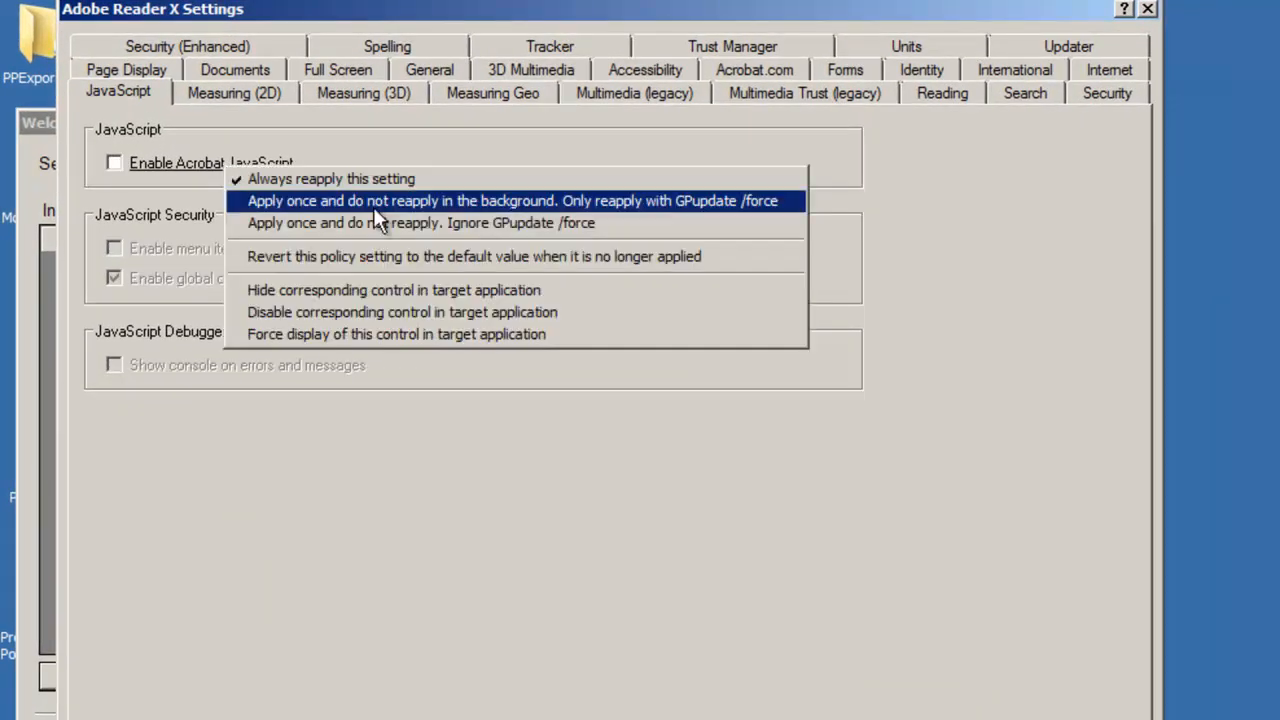
left_click(591, 314)
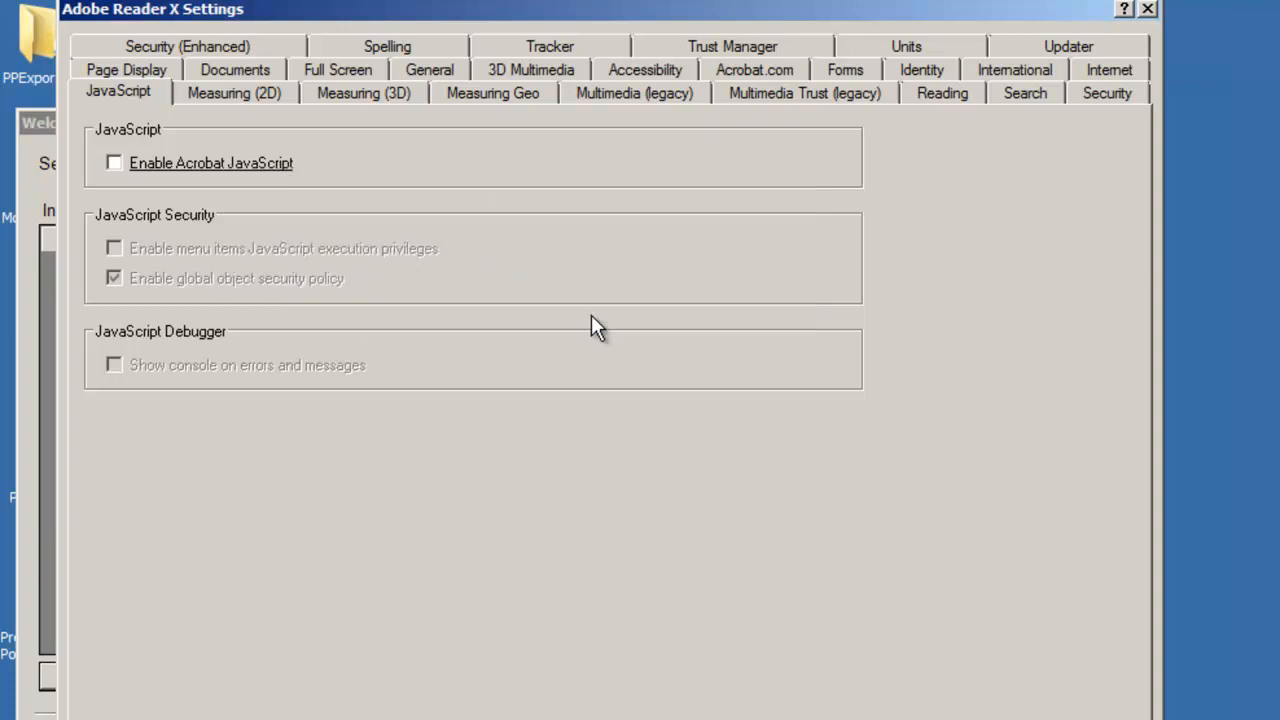
- Enforce Enable Enhanced Security as turned on and disable its corresponding control in the target application
left_click(248, 48)
left_click(234, 198)
left_click(239, 203)
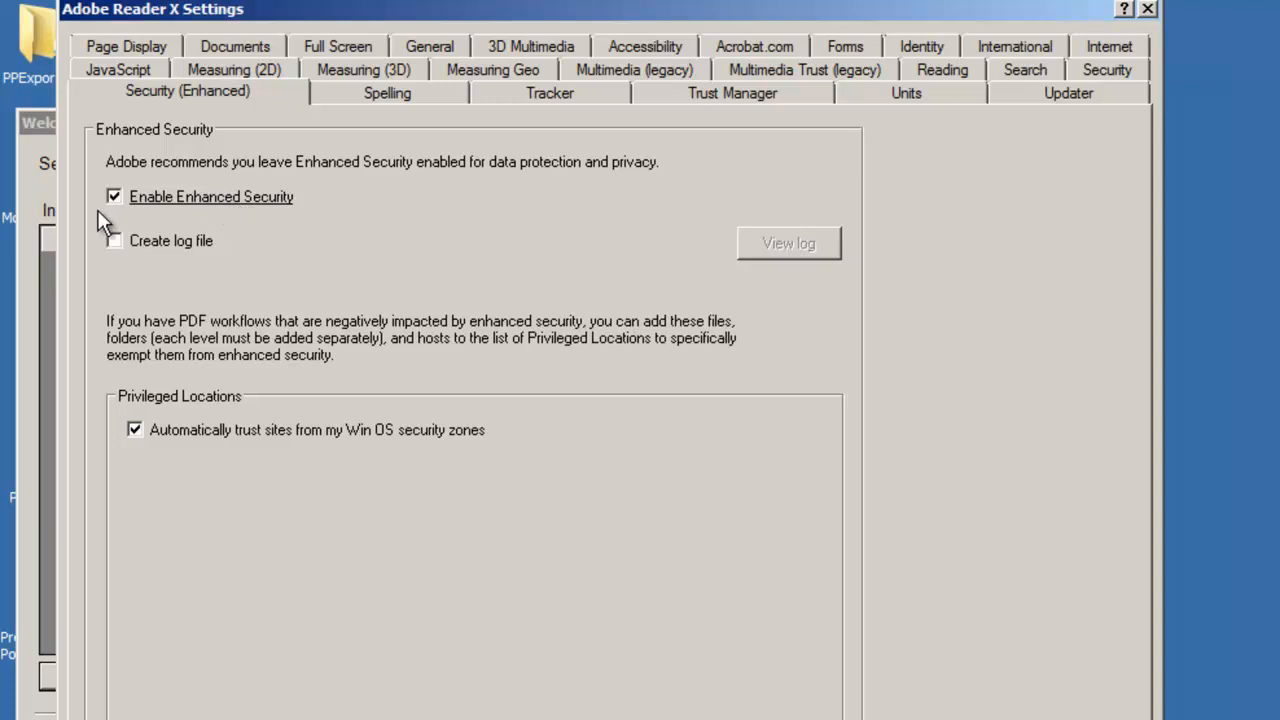
right_click(221, 210)
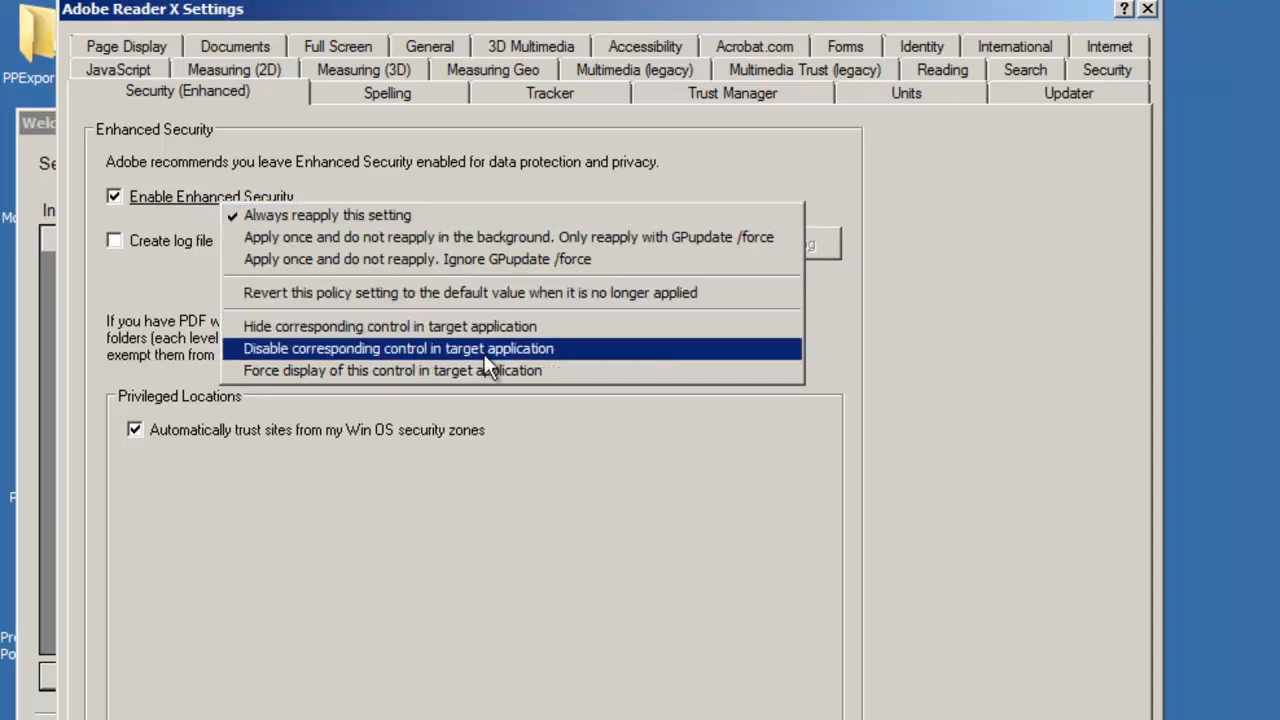
left_click(571, 350)
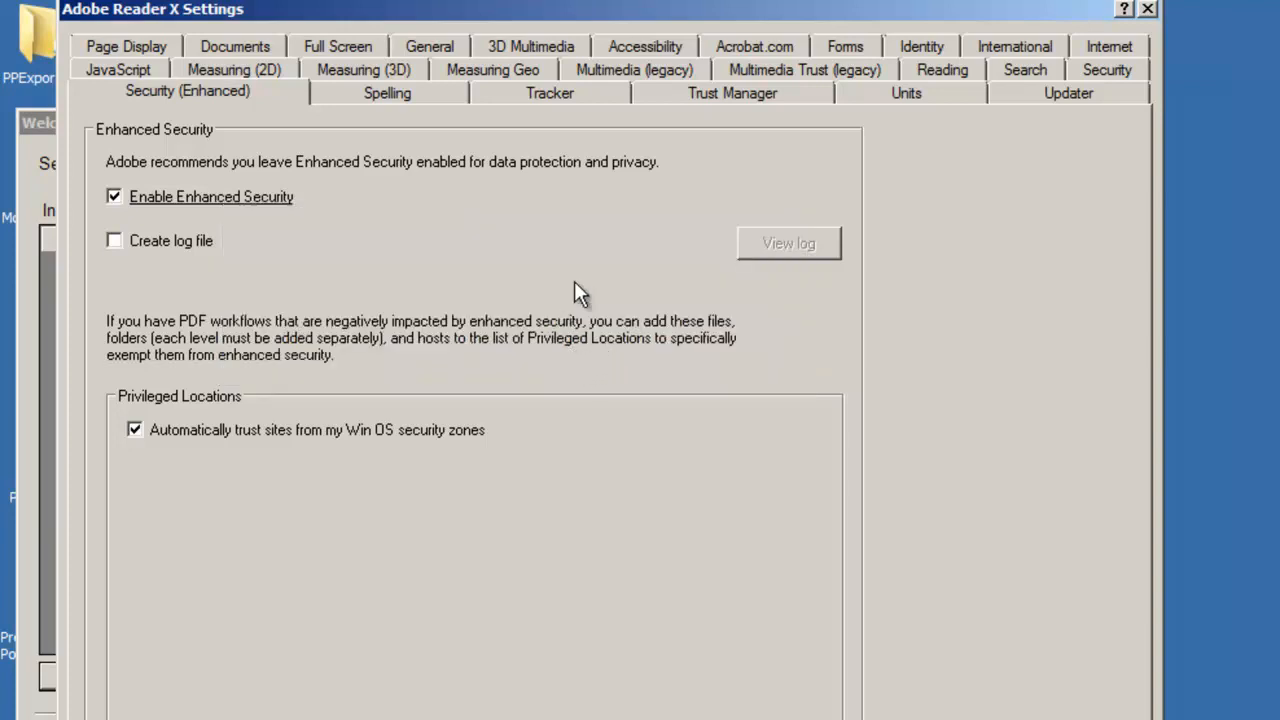
- Set the updater to not download or install updates automatically, disable its control in the target application, and save the Adobe Reader X settings
left_click(1066, 95)
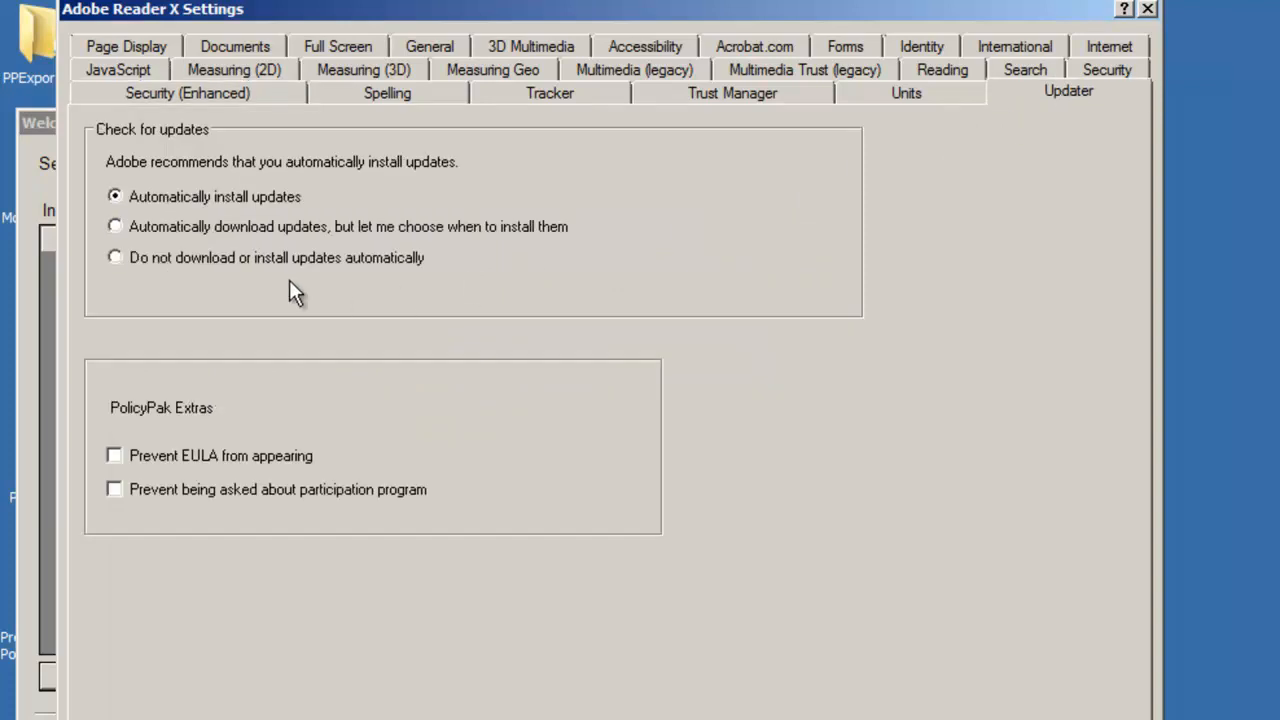
left_click(226, 257)
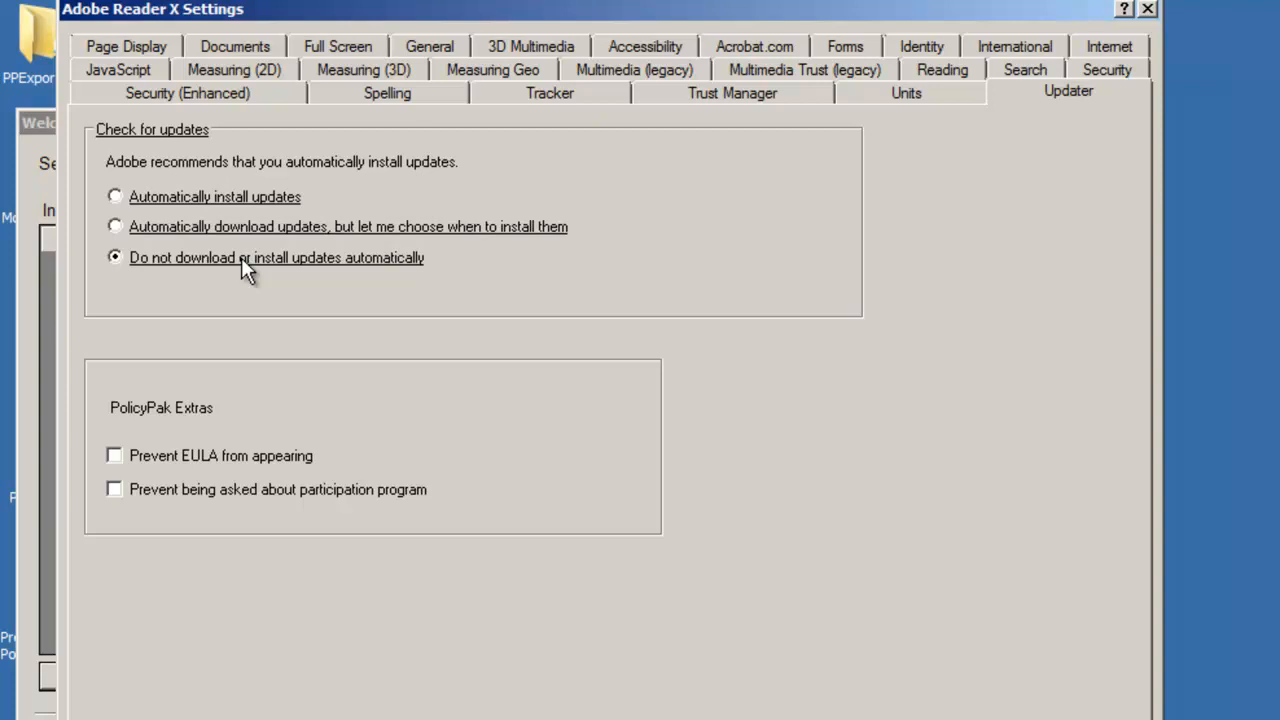
right_click(241, 257)
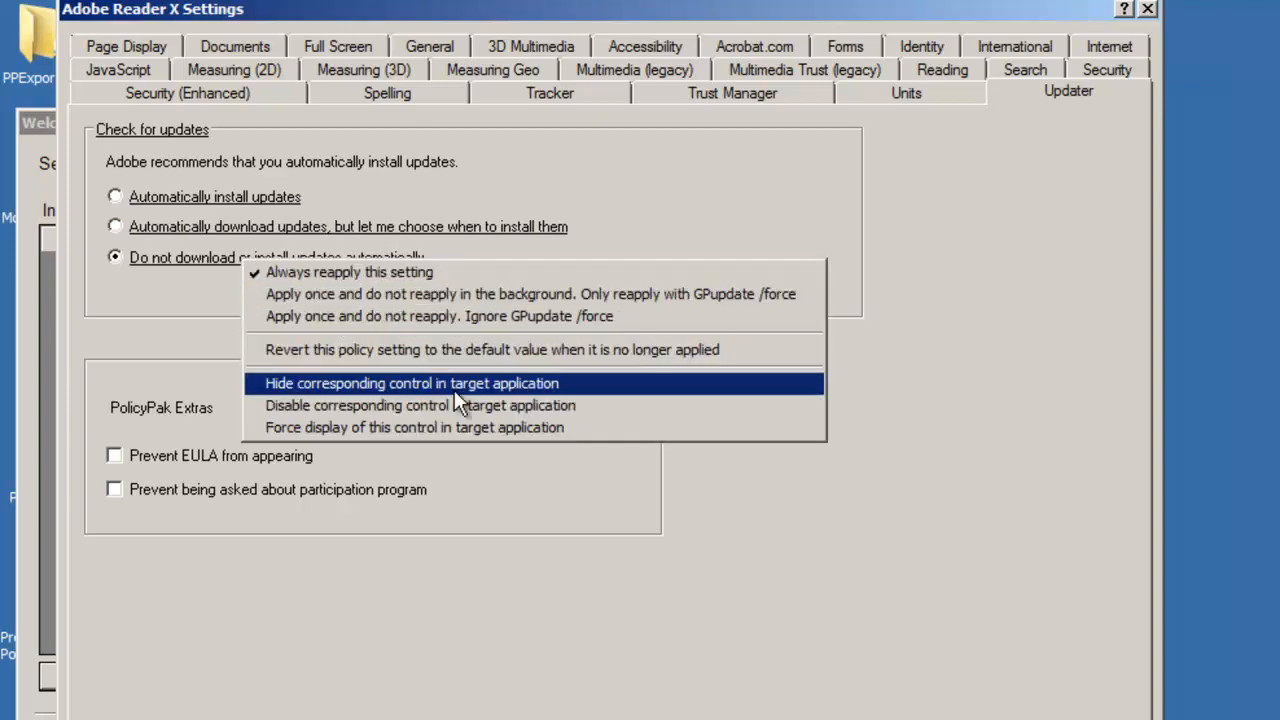
left_click(543, 405)
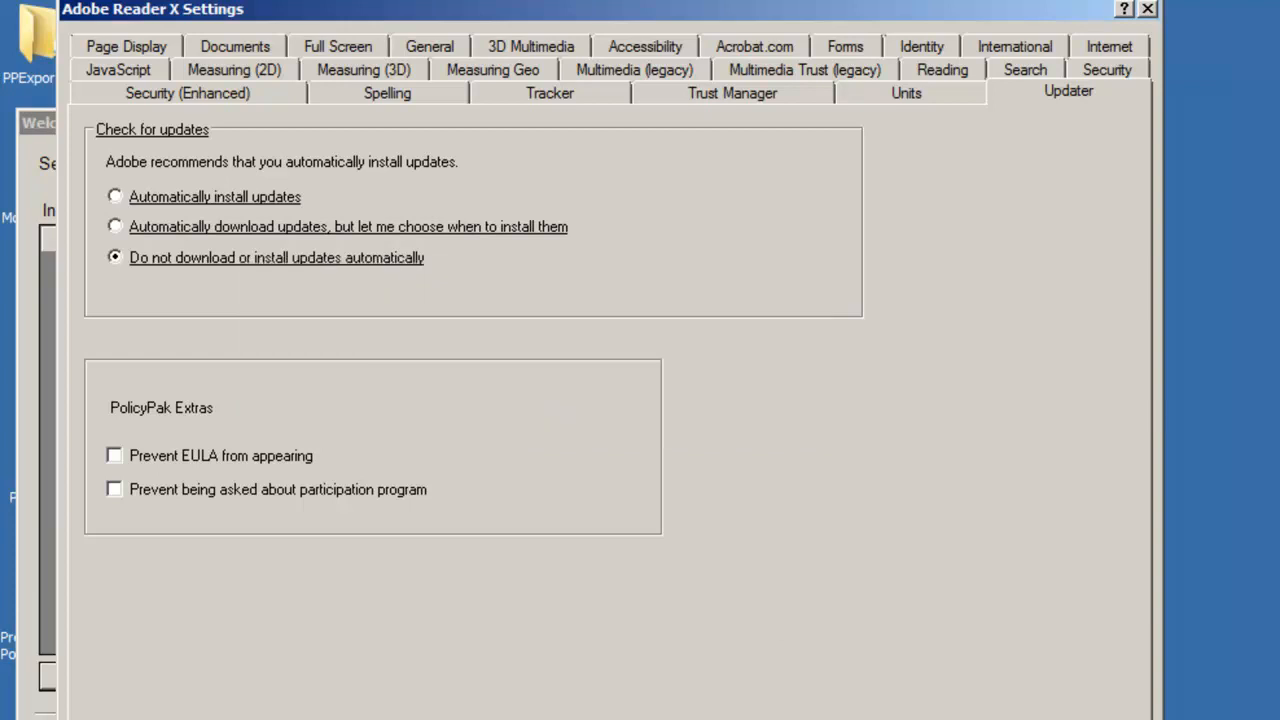
left_click(866, 716)
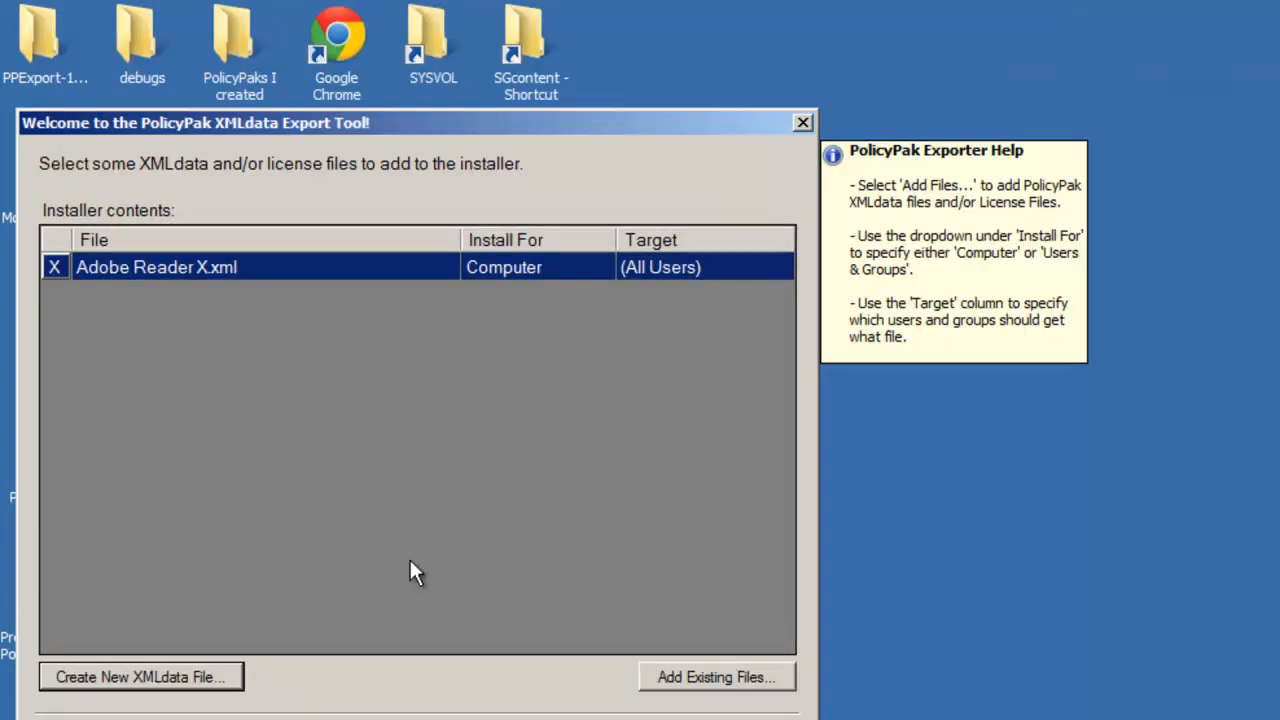
left_click(128, 688)
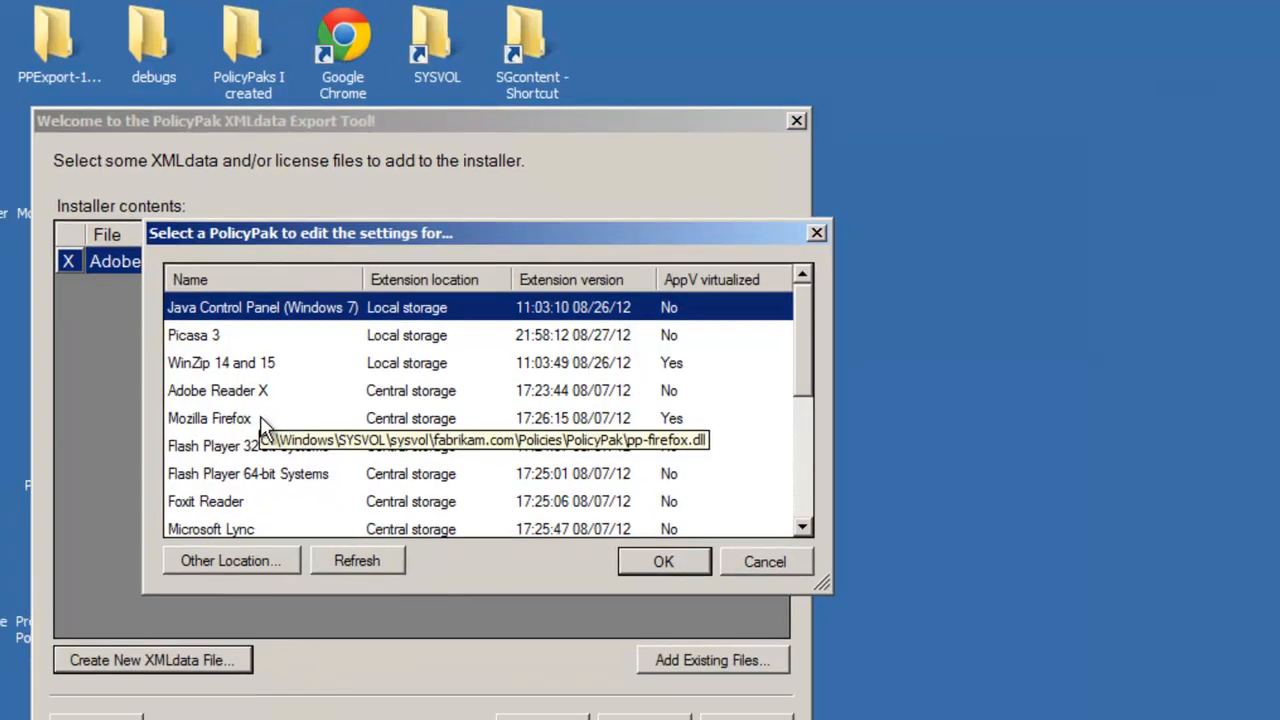
double_click(261, 419)
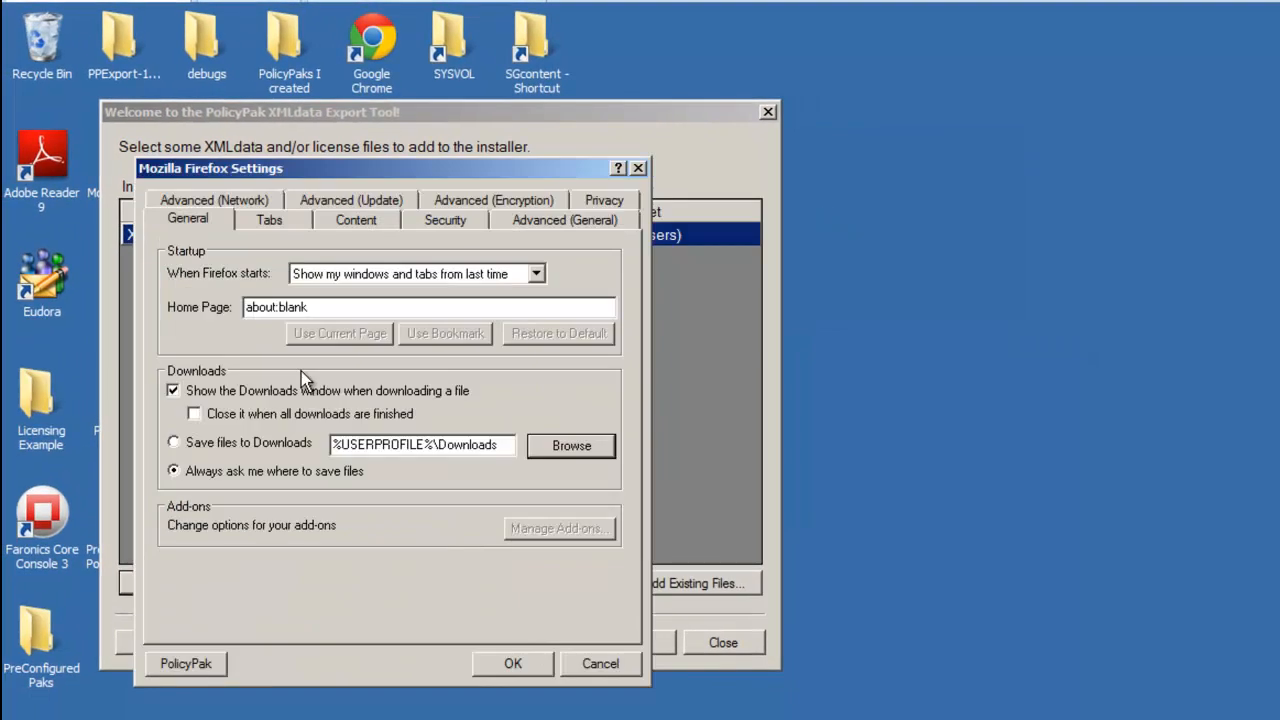
left_click_drag(364, 161, 399, 185)
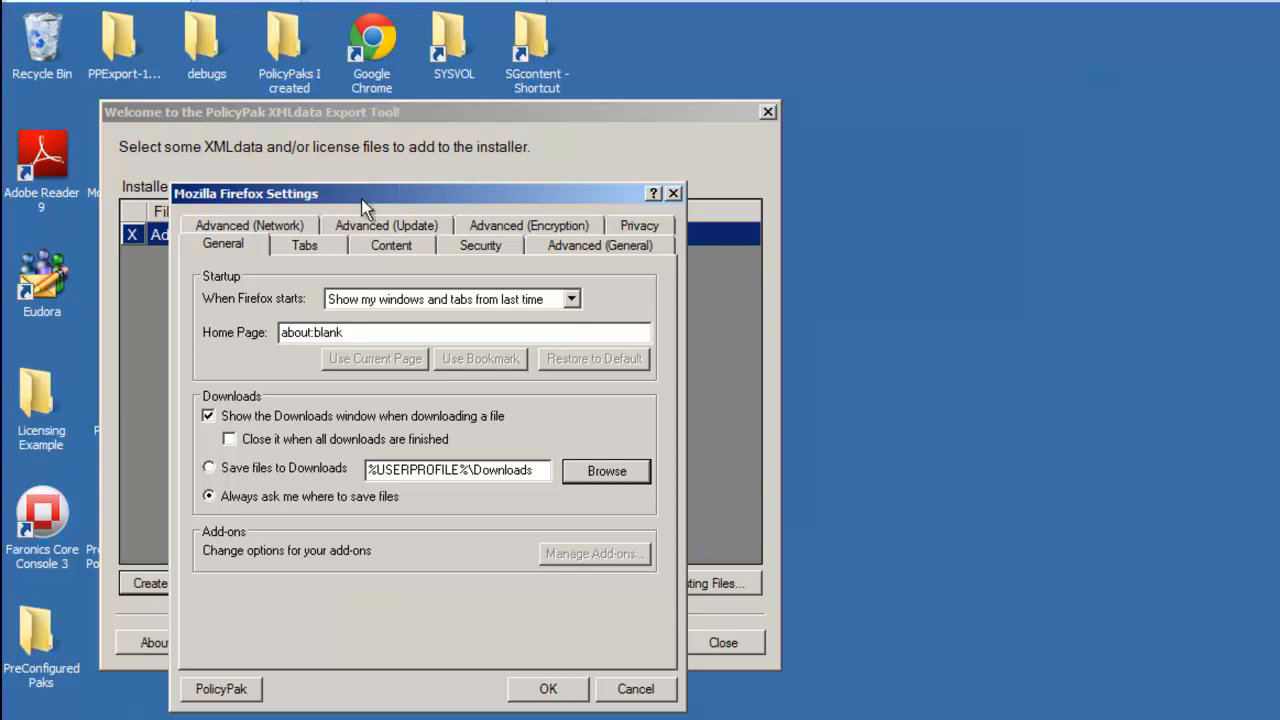
left_click_drag(357, 333, 260, 330)
type("www.policypak.com")
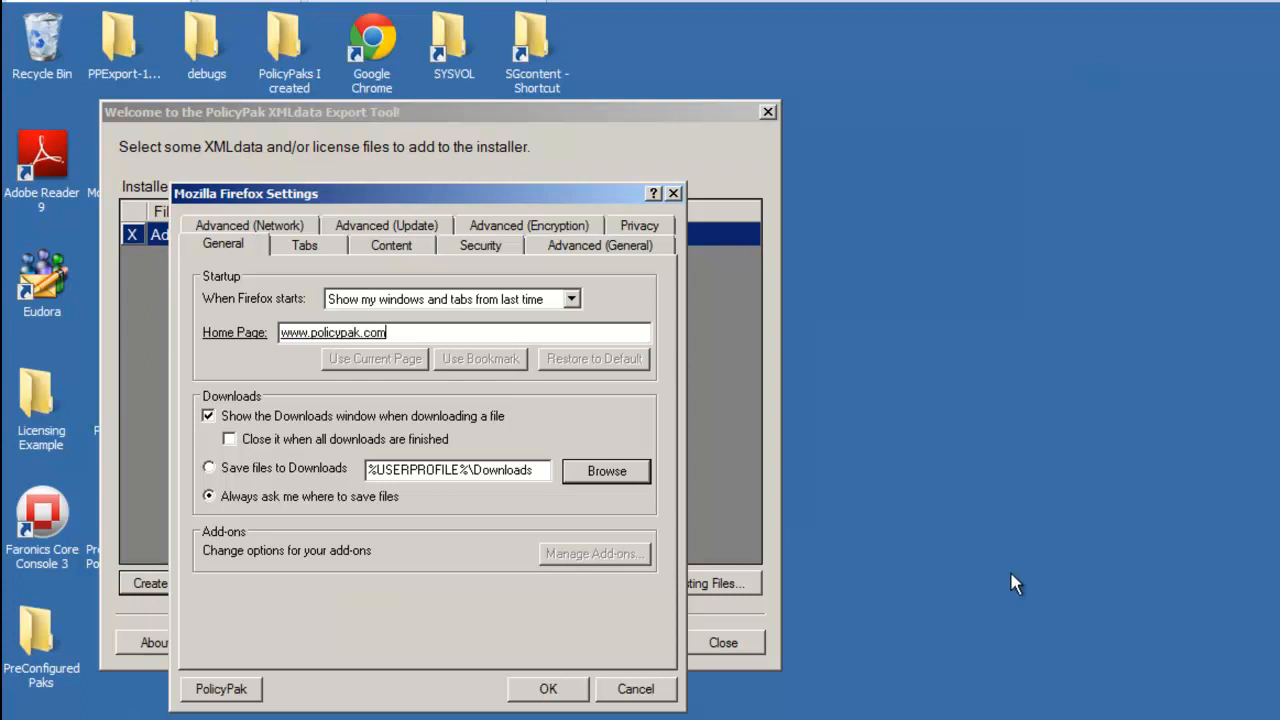
- Enforce Firefox's add-on installation warning and the blocking of reported attack sites and web forgeries as turned on, and save the settings
left_click(484, 249)
left_click(307, 274)
left_click(305, 274)
left_click(304, 313)
left_click(305, 312)
left_click(311, 338)
left_click(312, 337)
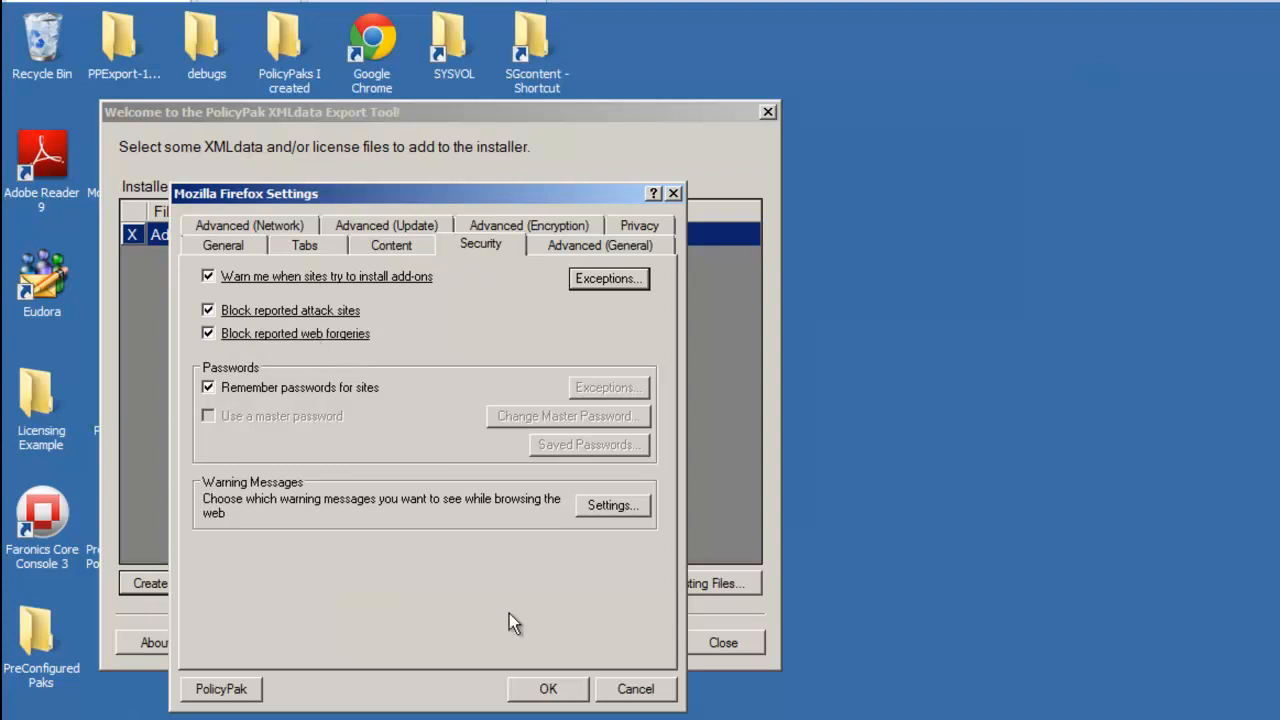
left_click(543, 689)
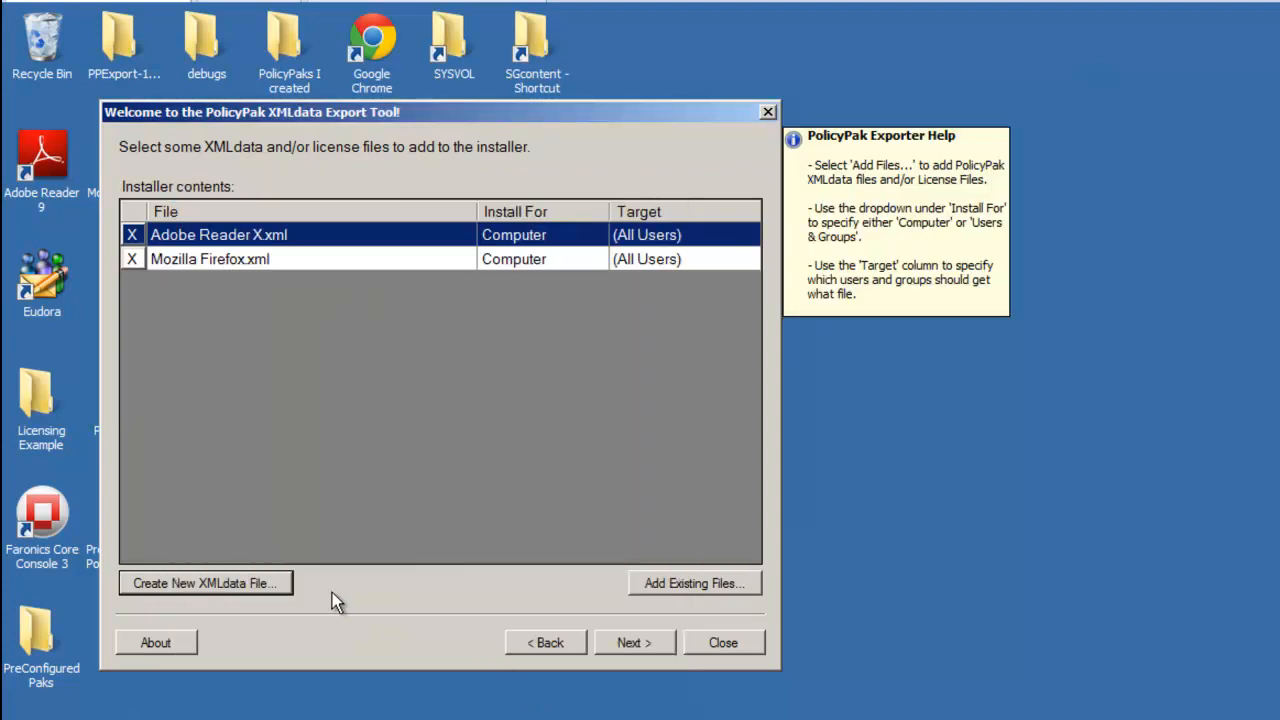
- Create another XMLdata file for the installer, based on the WinZip 14 and 15 PolicyPak
left_click(217, 583)
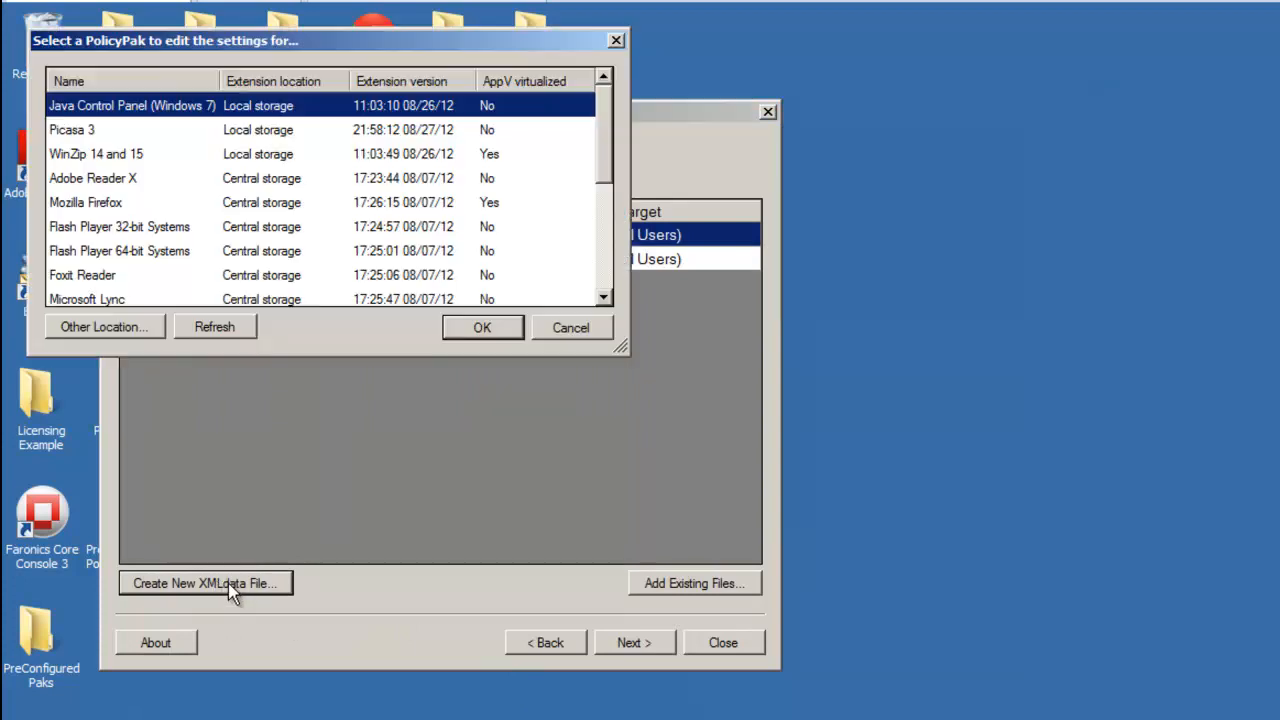
left_click(110, 156)
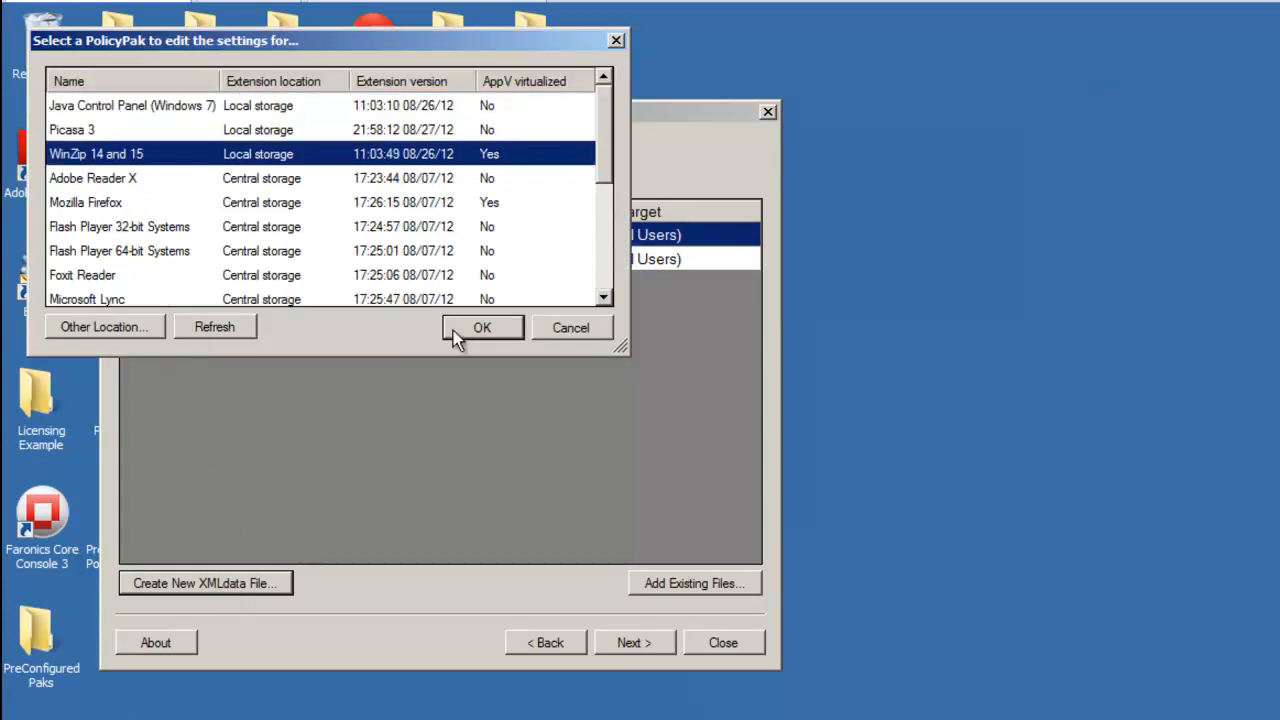
left_click(481, 330)
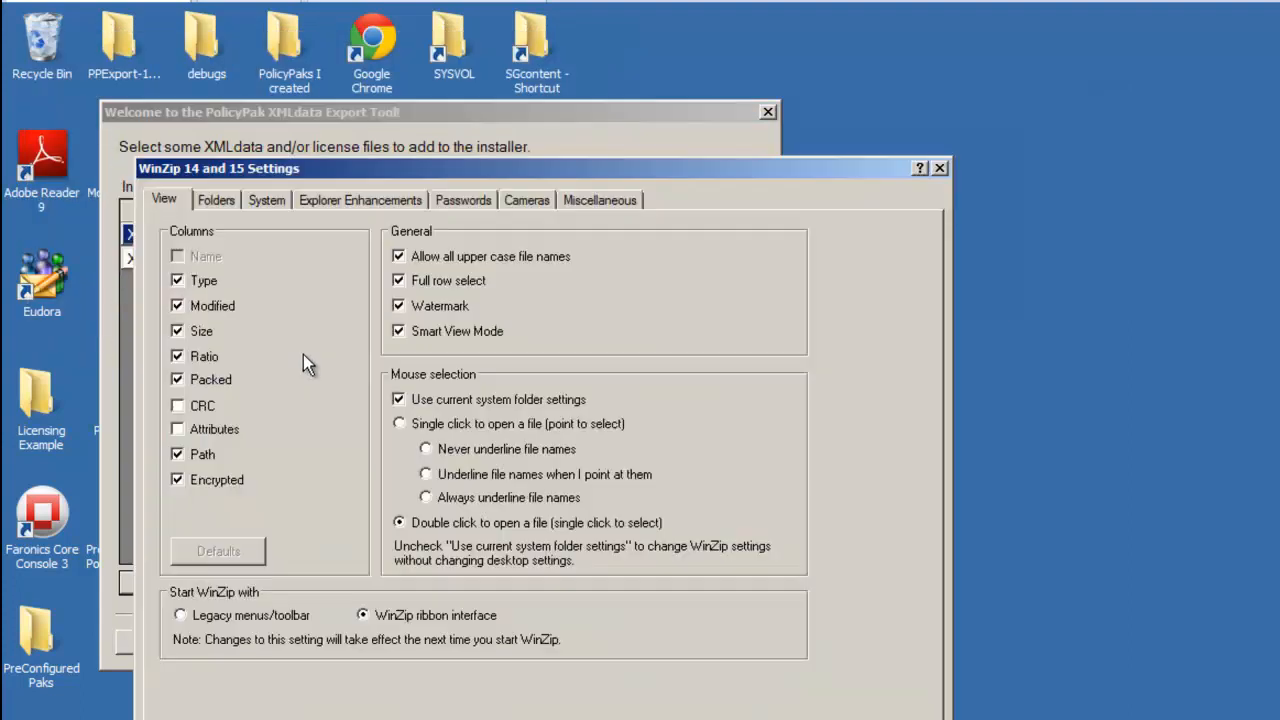
- Require WinZip passwords to contain at least one lower case, upper case, numeric and symbol character
left_click(461, 200)
left_click(313, 279)
left_click(305, 303)
left_click(302, 328)
left_click(310, 354)
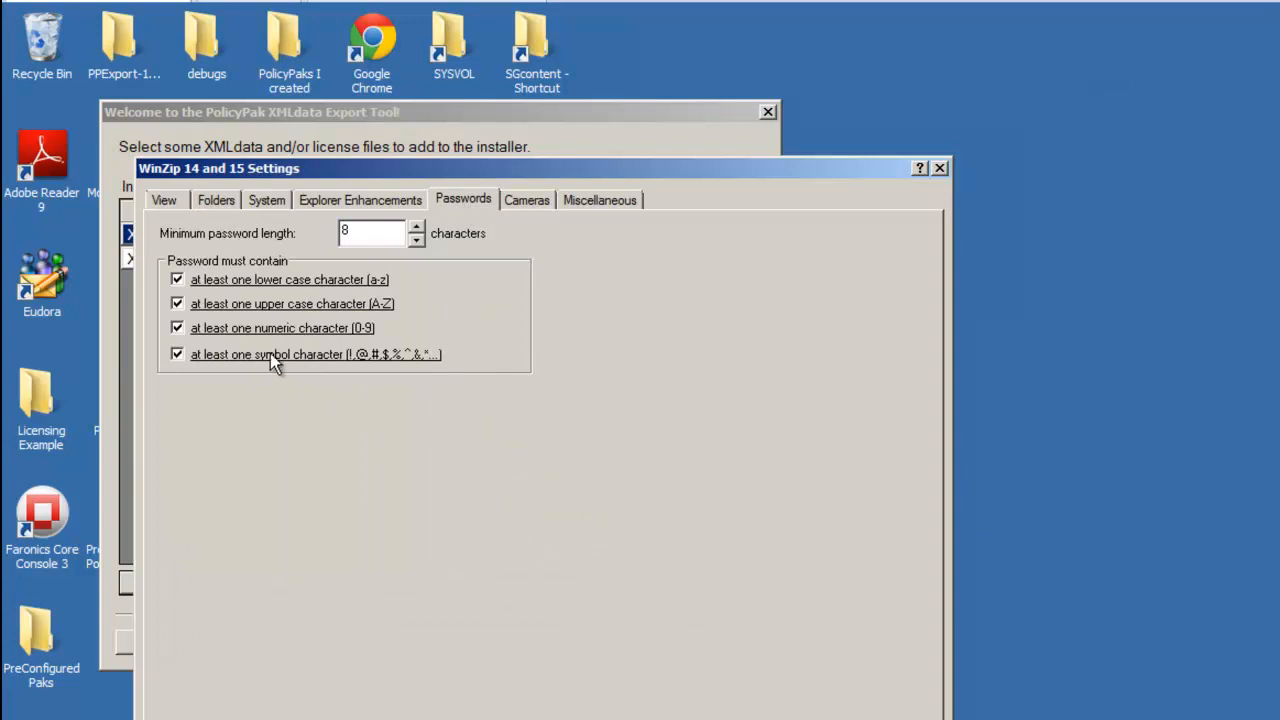
- Hide the numeric character requirement's control in the target application and disable the control of the symbol character requirement
right_click(302, 329)
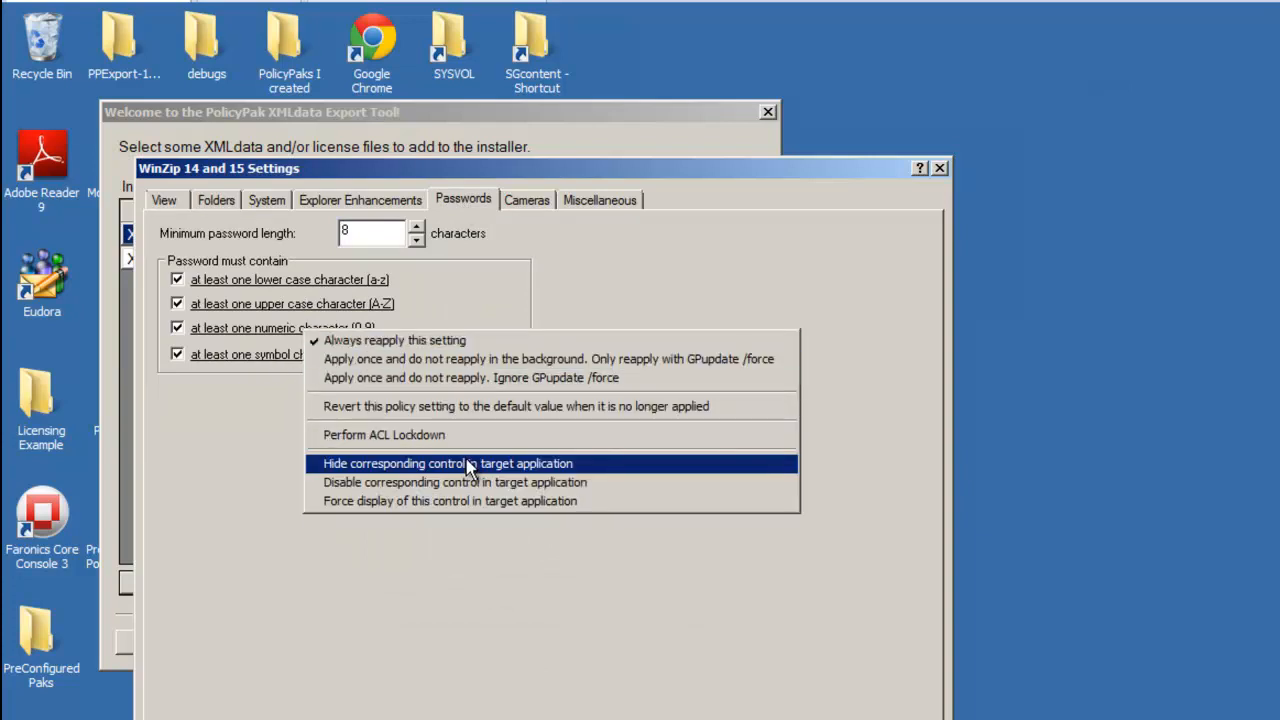
left_click(588, 461)
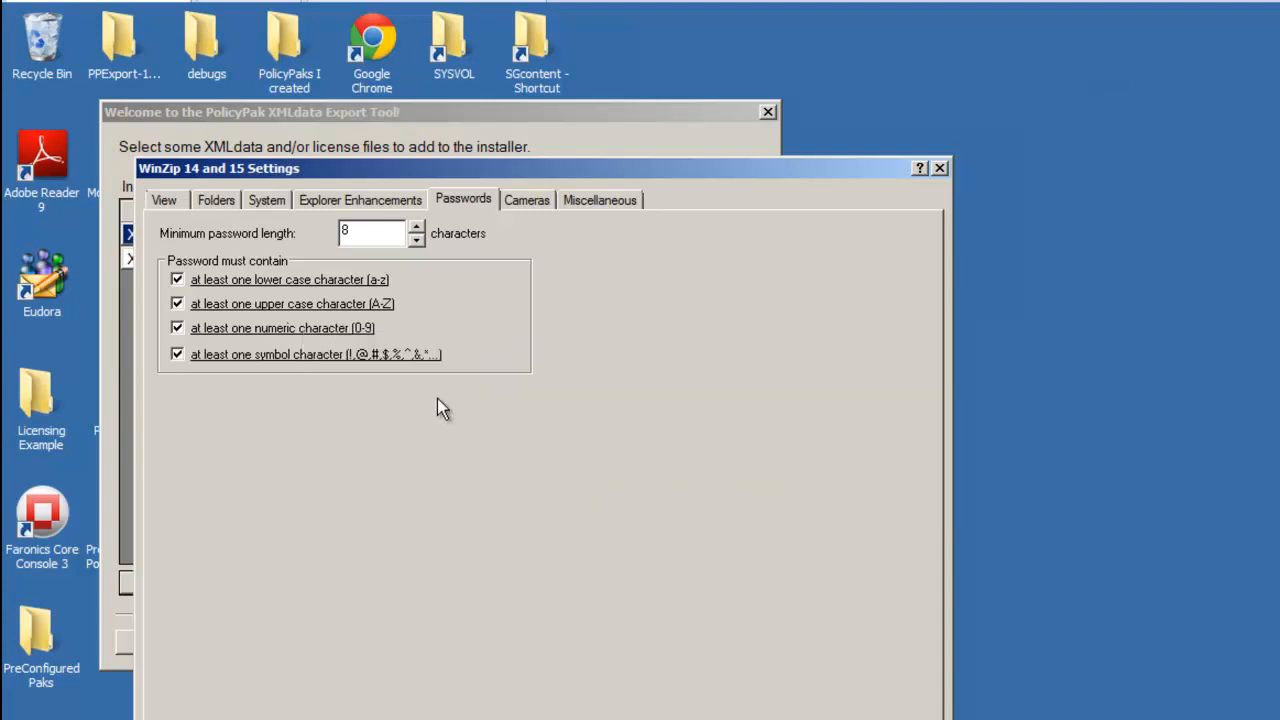
right_click(389, 364)
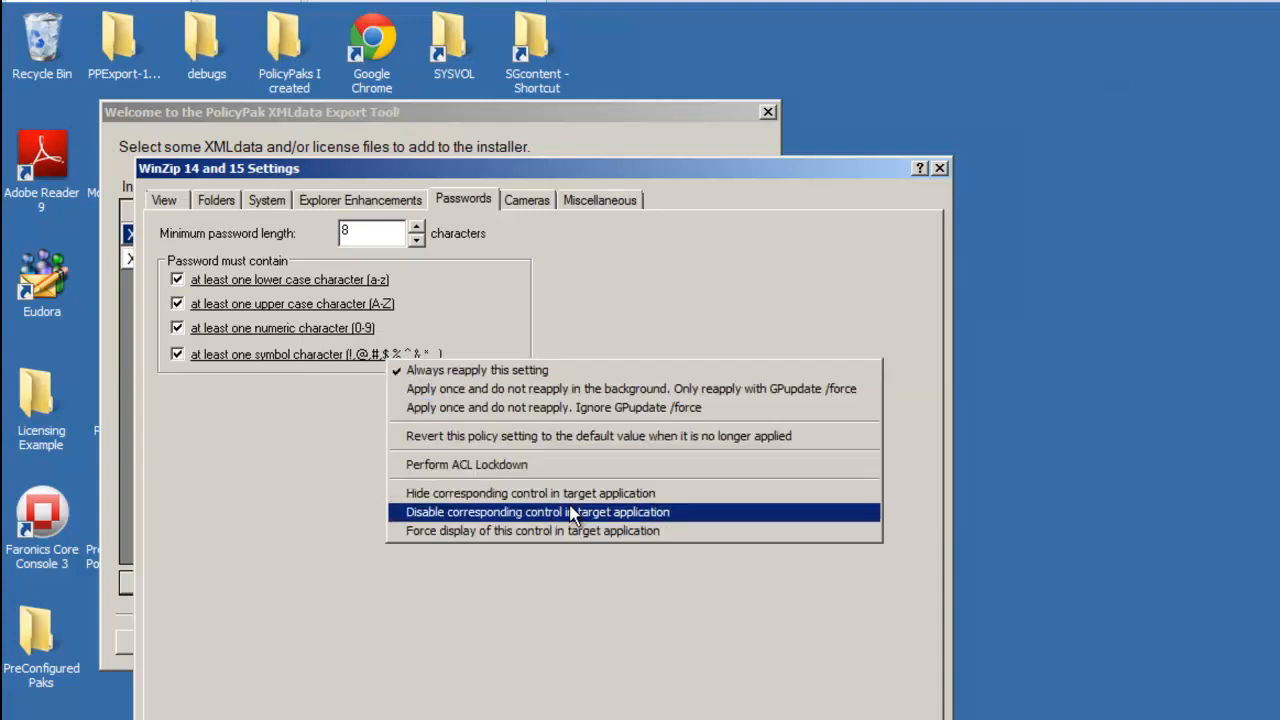
left_click(642, 518)
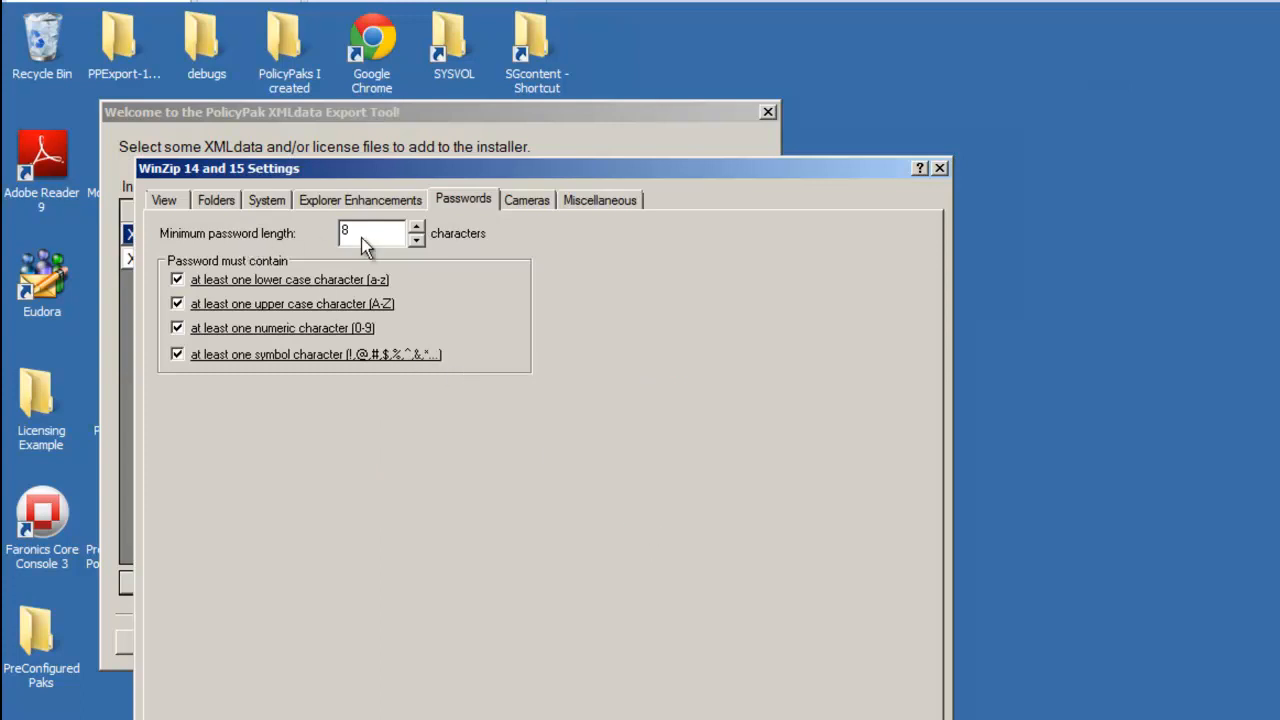
- Set WinZip's minimum password length to 11 characters and disable the corresponding control in the target application
left_click(416, 227)
left_click(416, 227)
left_click(416, 227)
right_click(386, 233)
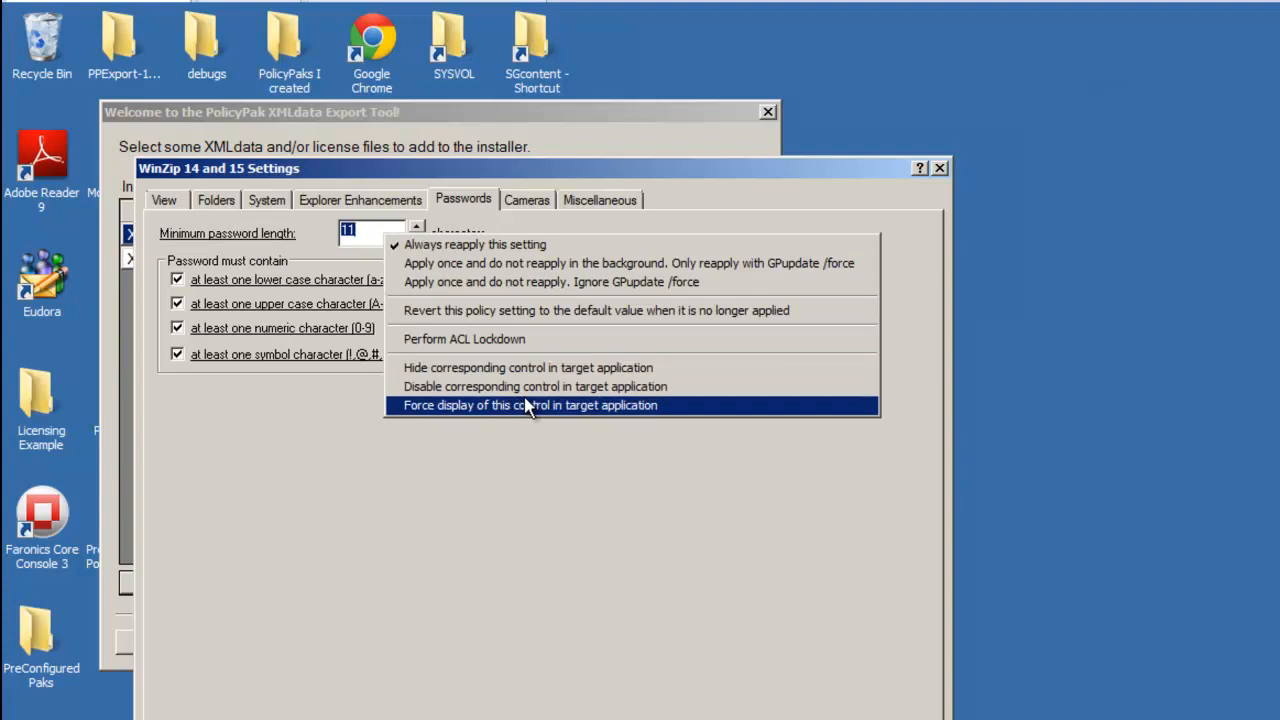
left_click(553, 388)
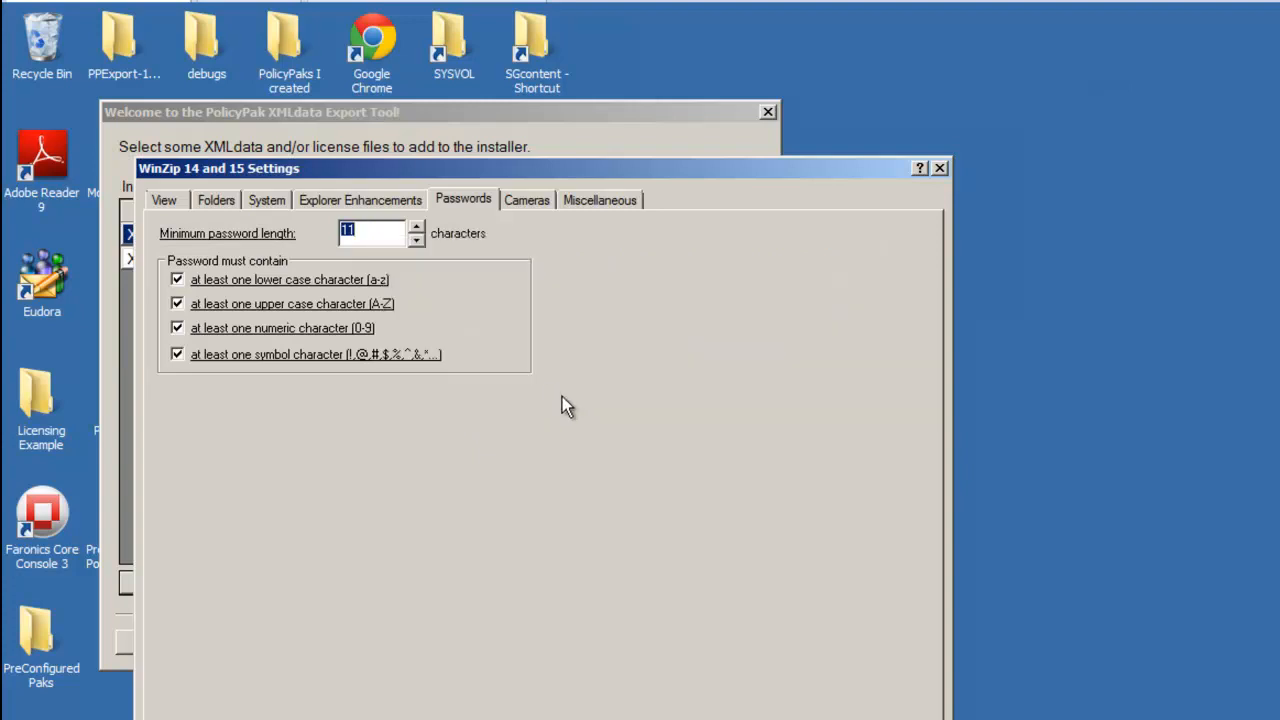
- Disable the whole Cameras tab in the target application and save the WinZip 14 and 15 settings
left_click(542, 206)
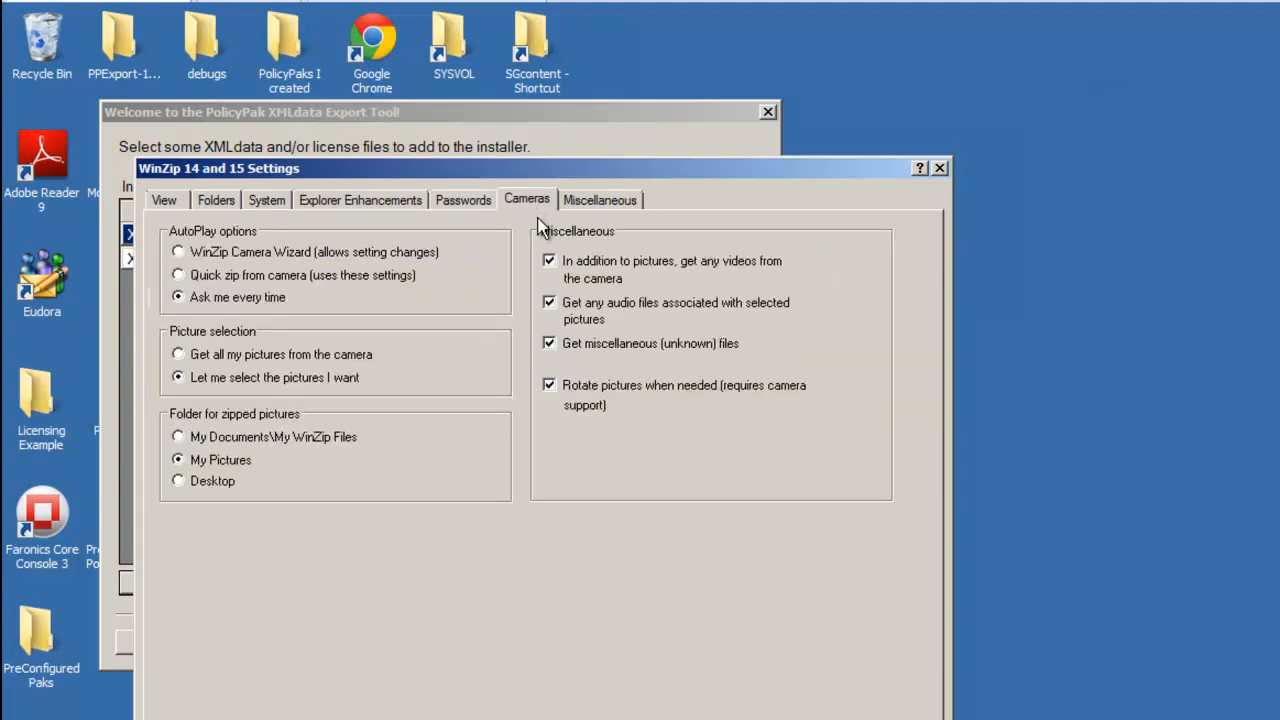
right_click(534, 221)
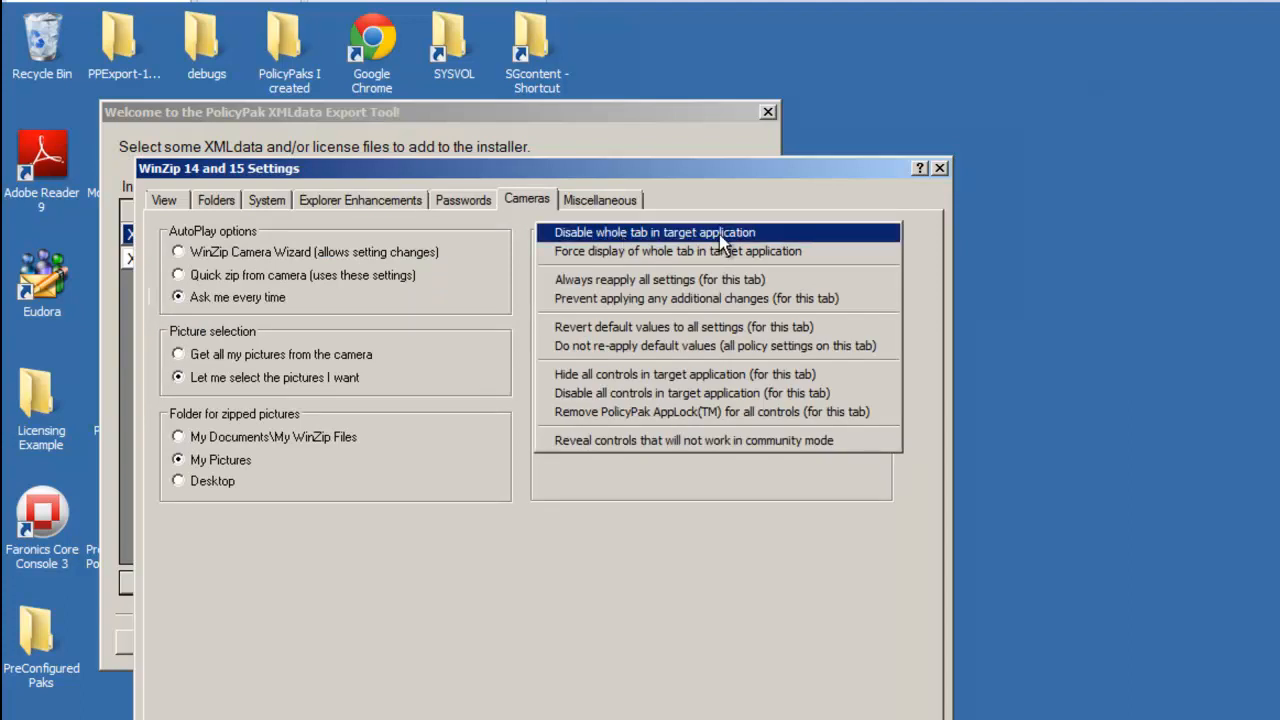
left_click(761, 238)
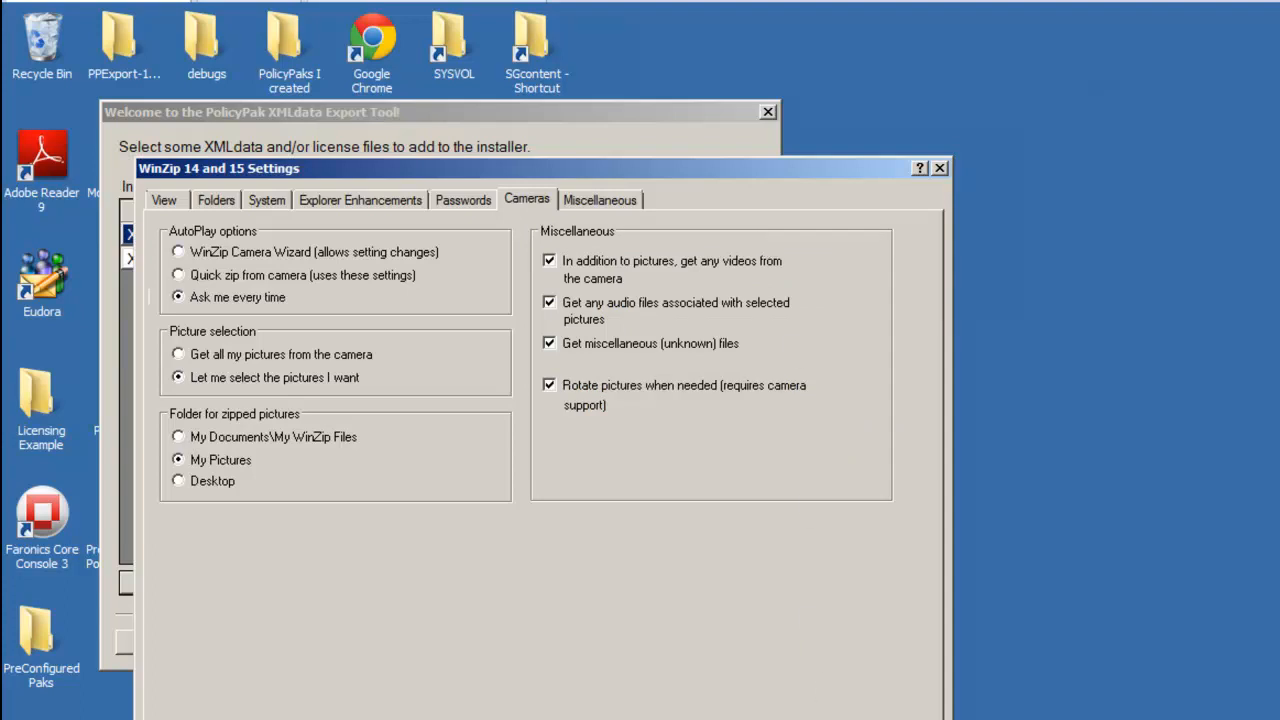
left_click(782, 718)
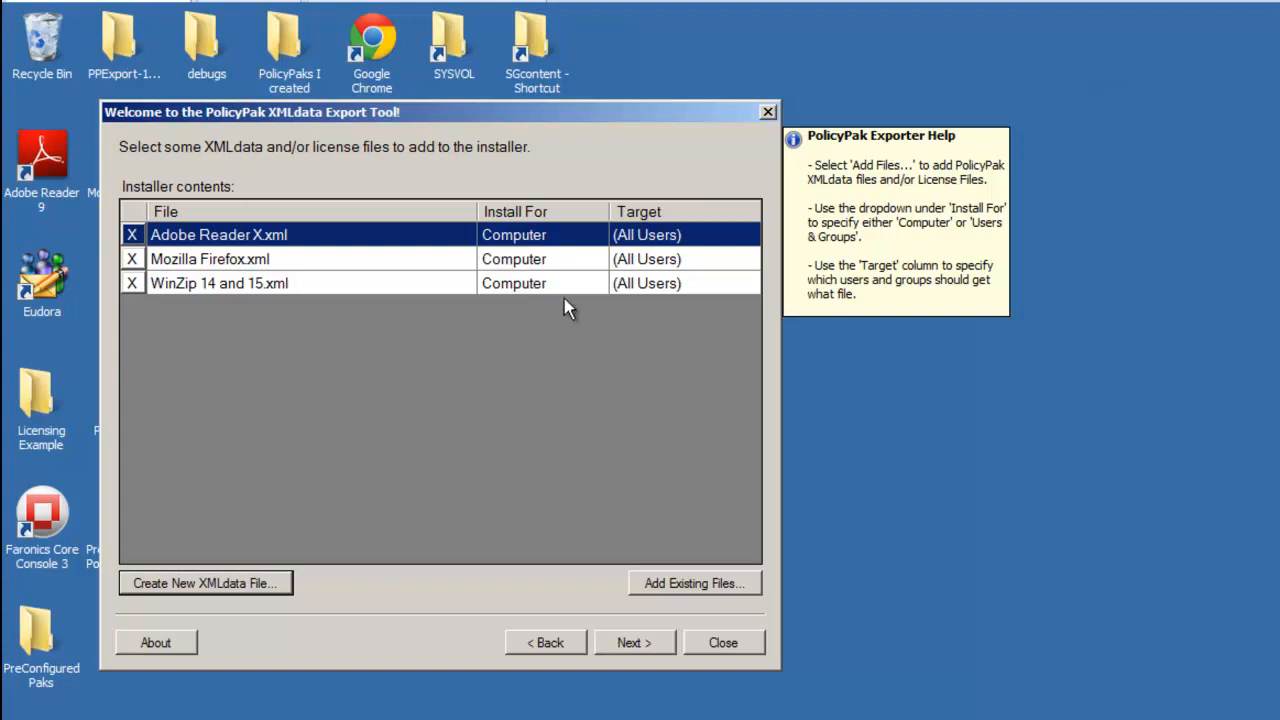
- Set Mozilla Firefox.xml to install for Users & Groups and add WestSalesUser2 from fabrikam.com to its targets
left_click(543, 264)
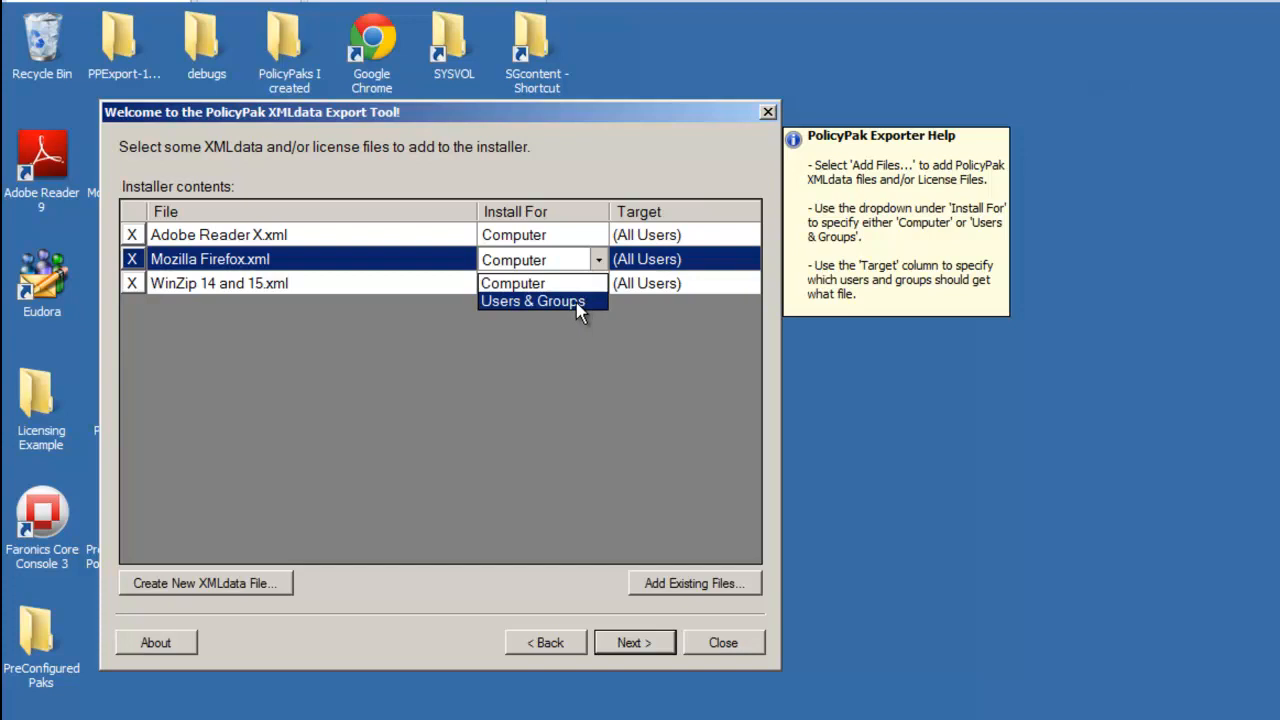
left_click(578, 302)
left_click(645, 260)
left_click(140, 277)
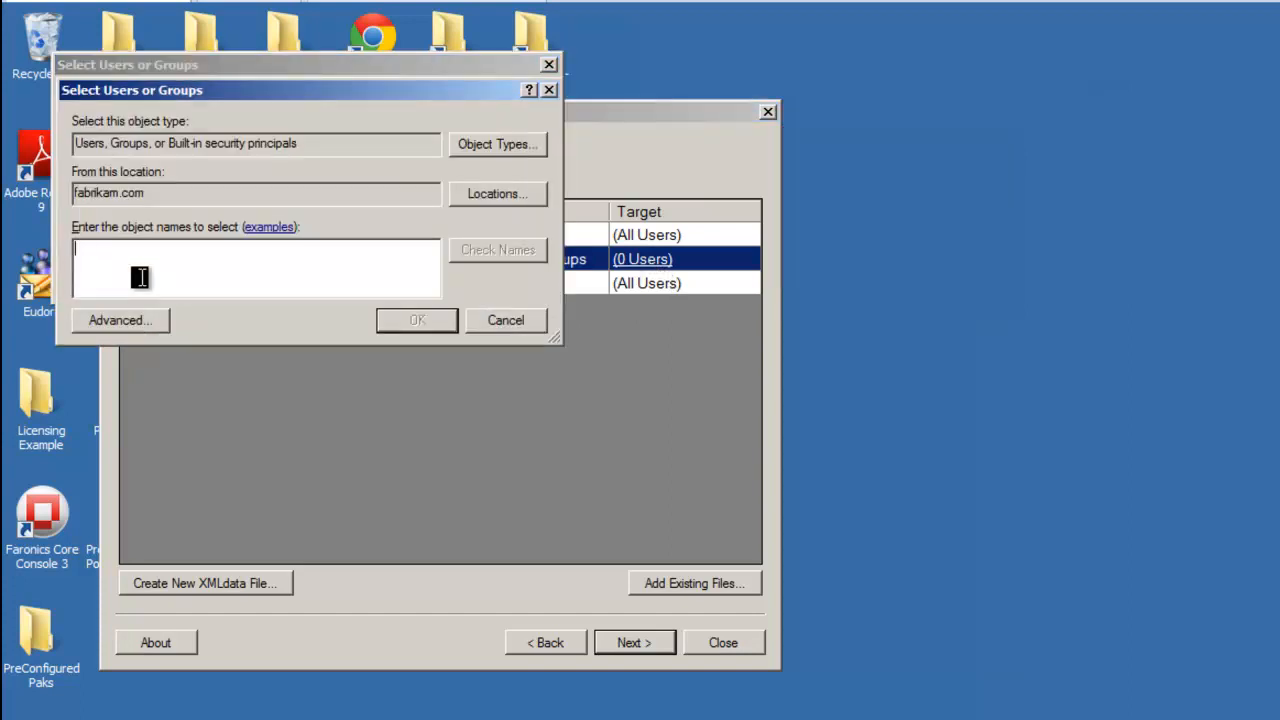
type("westsalesuser2")
key("Return")
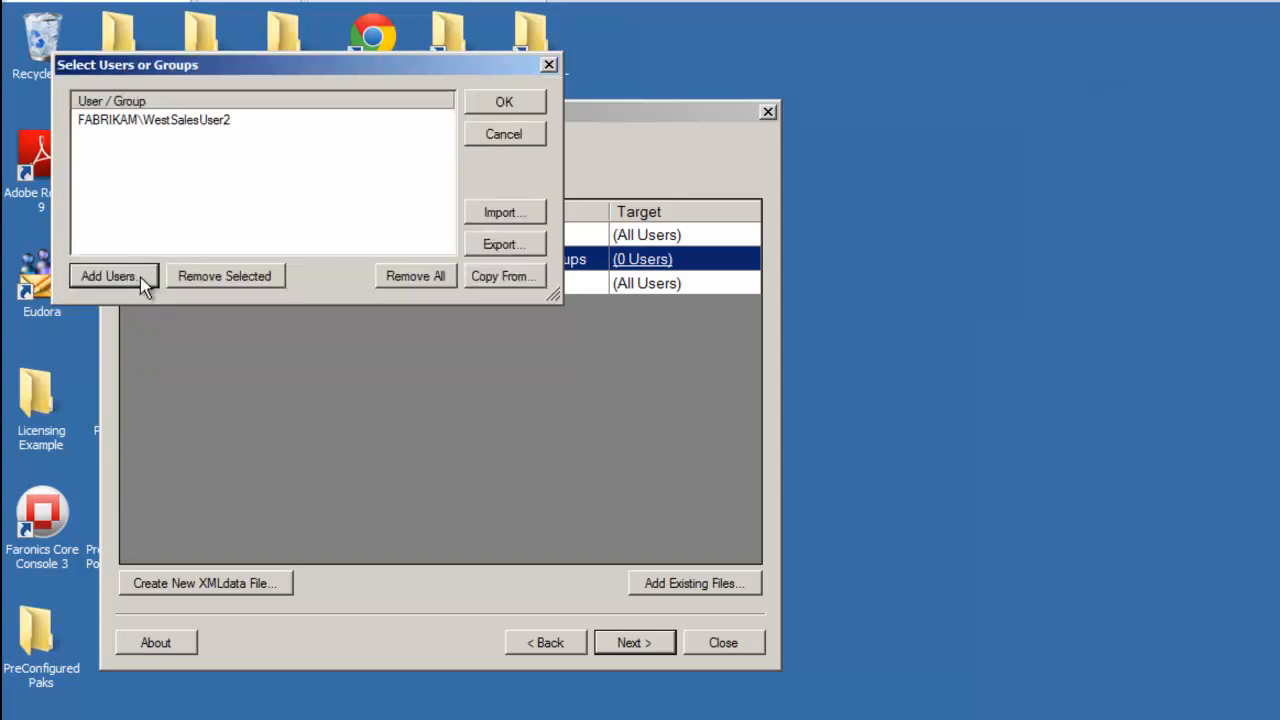
- Add the built-in Guests group to the Firefox file's targets, save the list and review it
left_click(140, 277)
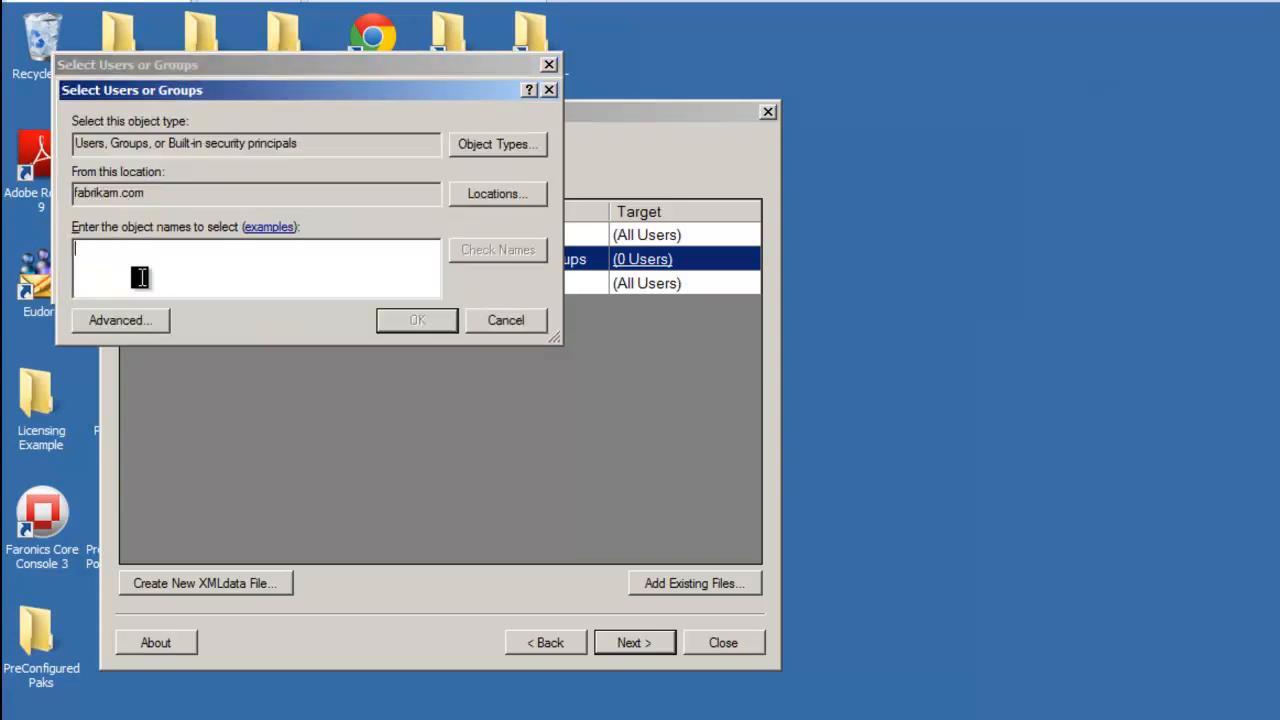
type("guests")
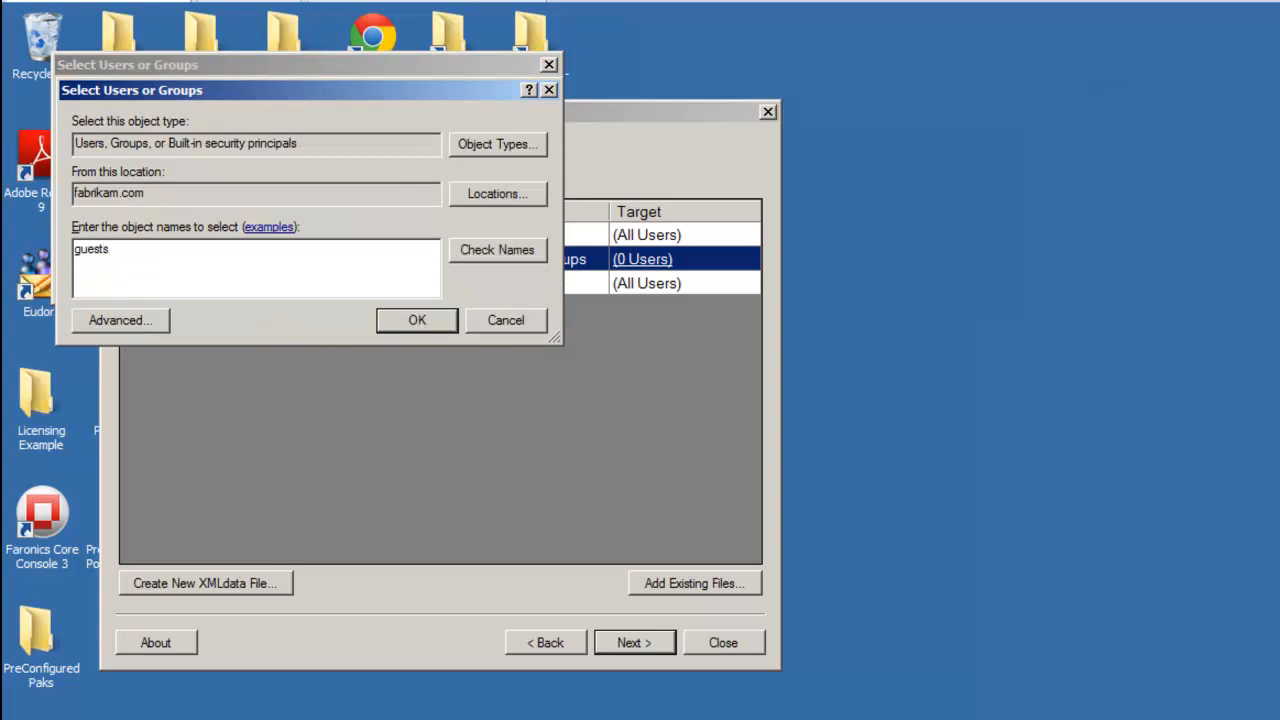
left_click(415, 322)
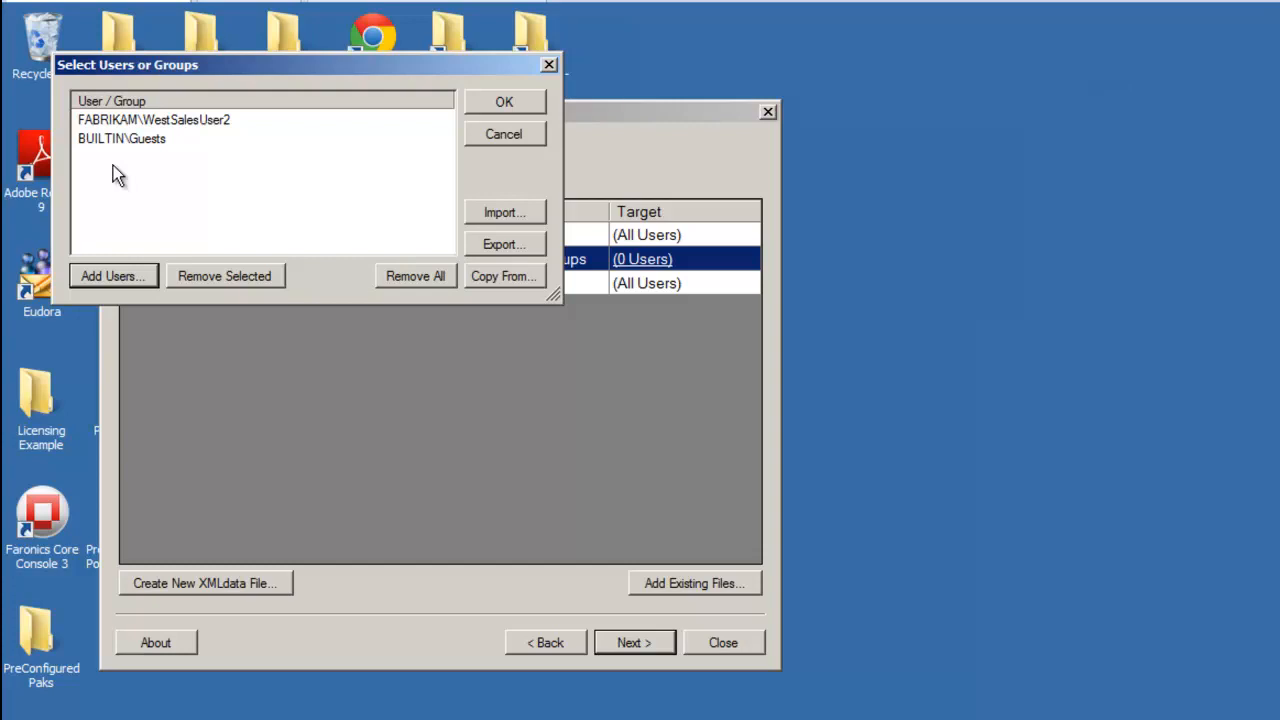
left_click(503, 102)
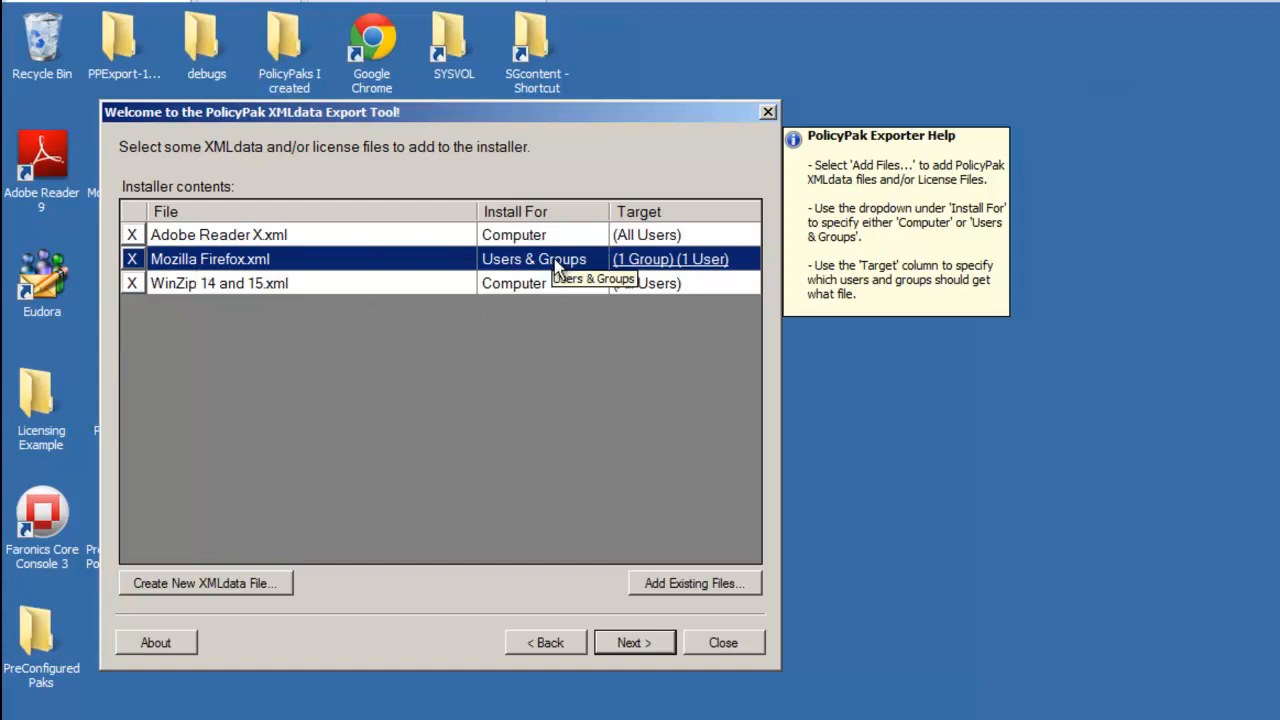
left_click(704, 262)
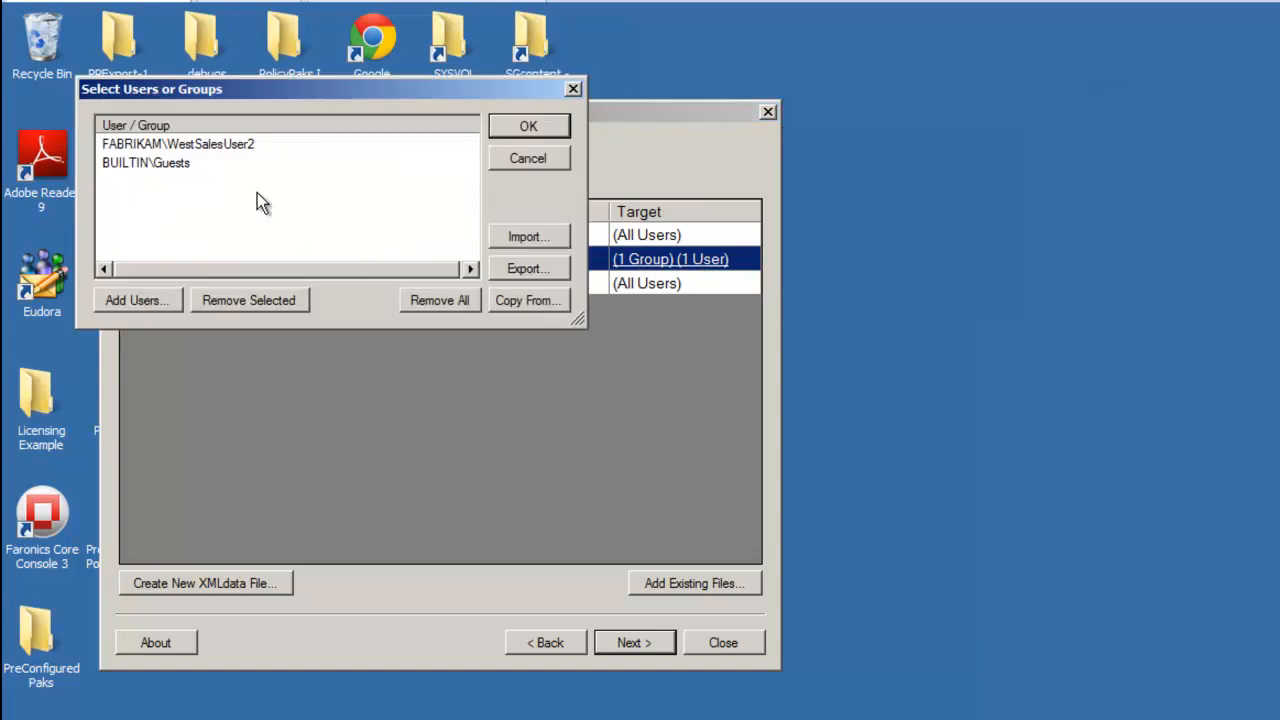
left_click(529, 128)
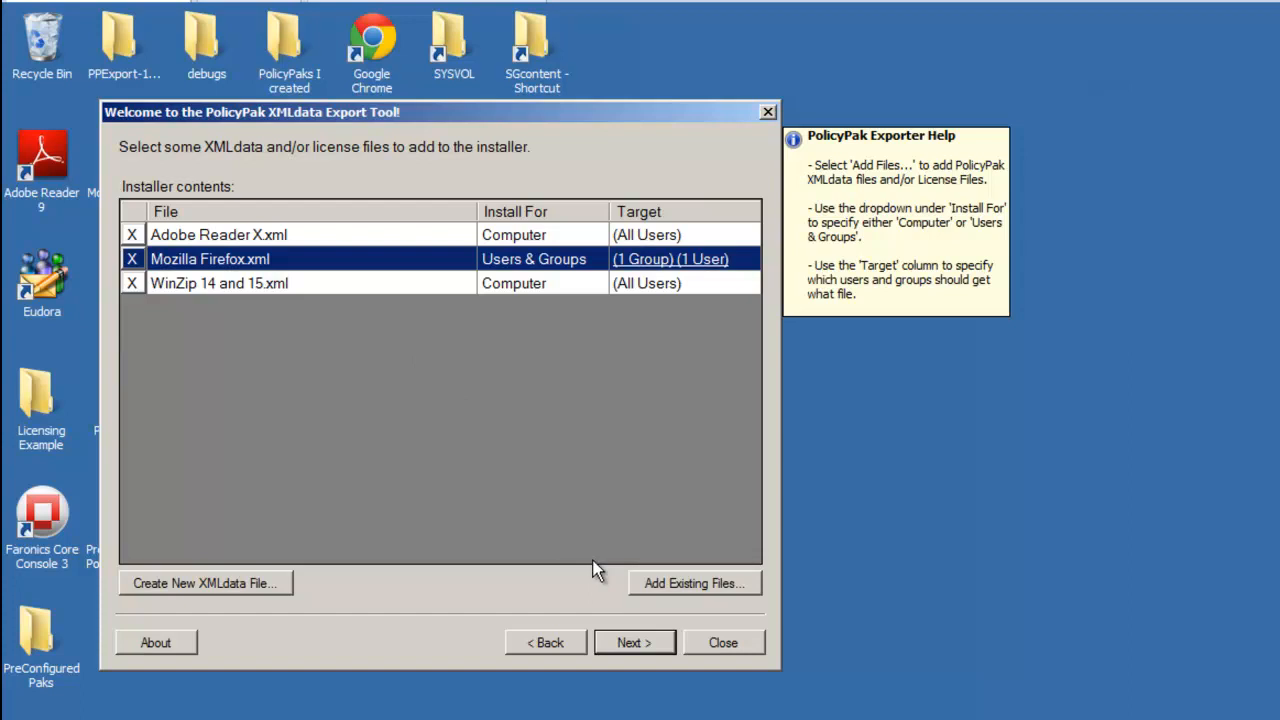
- Keep the default installer properties, save the MSI as PolicyPak-Exports-Demo1 in C:\SHARE and finish the export wizard
left_click(633, 646)
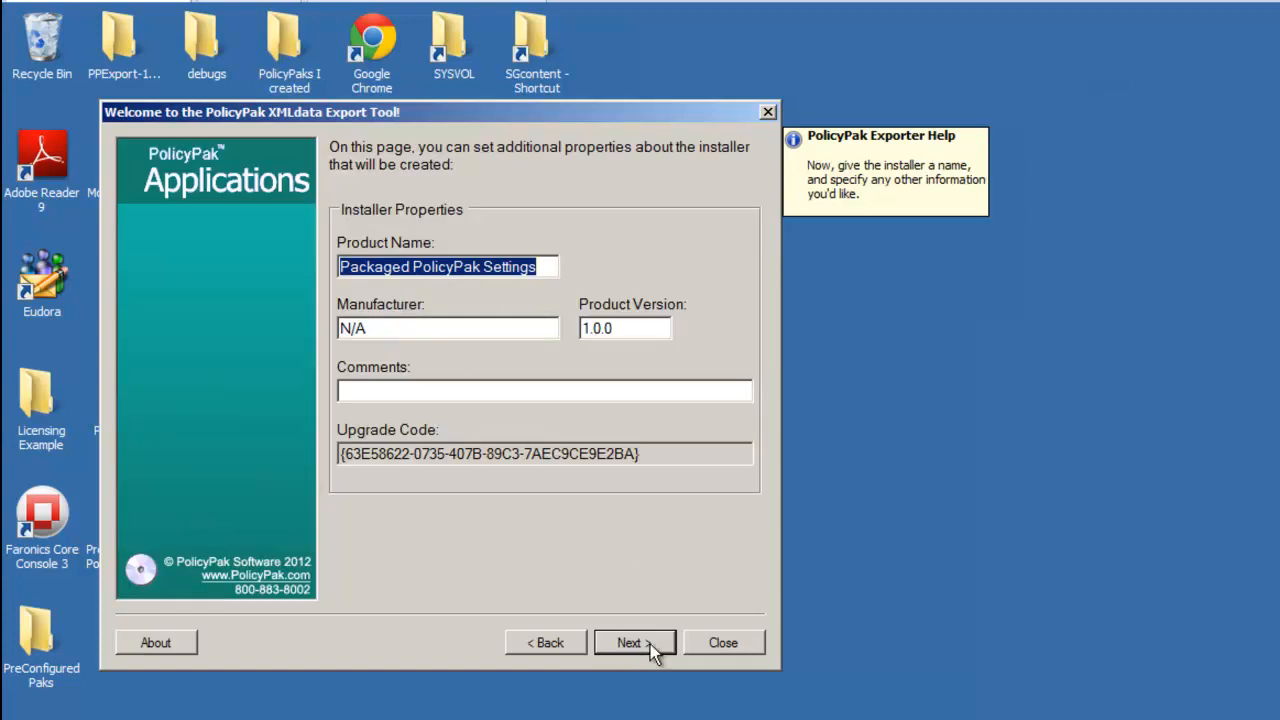
left_click(650, 644)
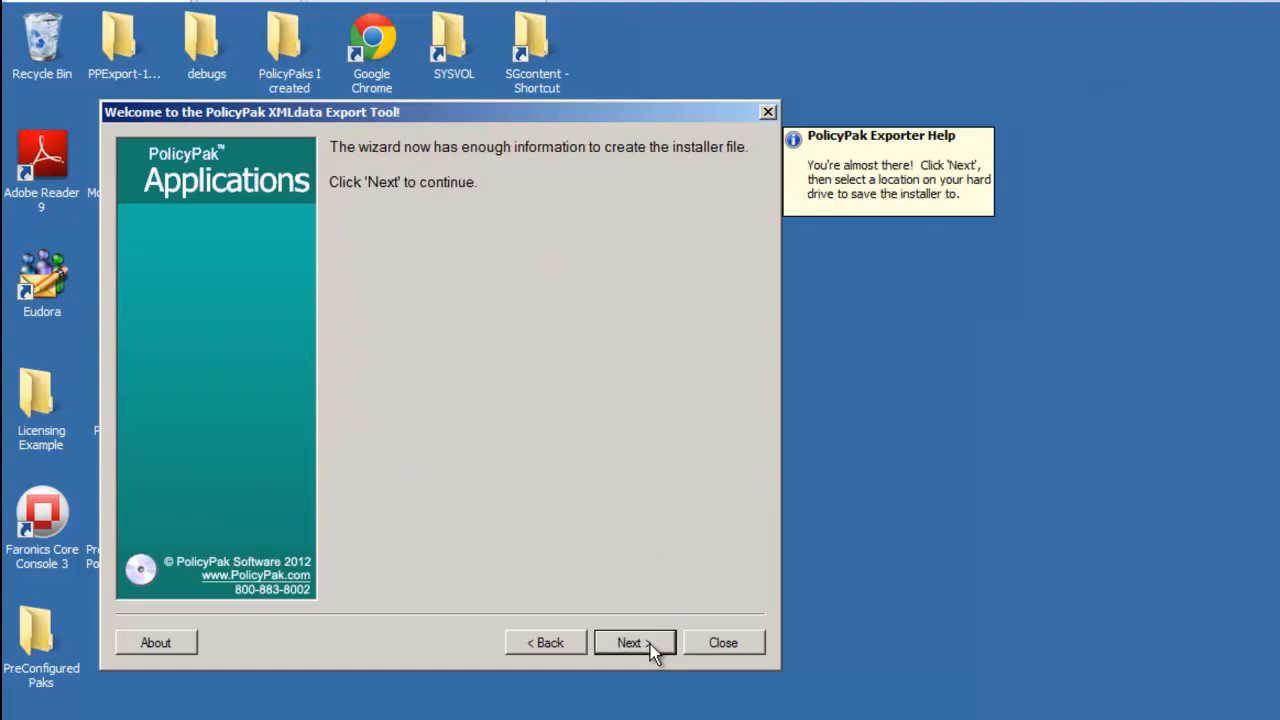
left_click(650, 650)
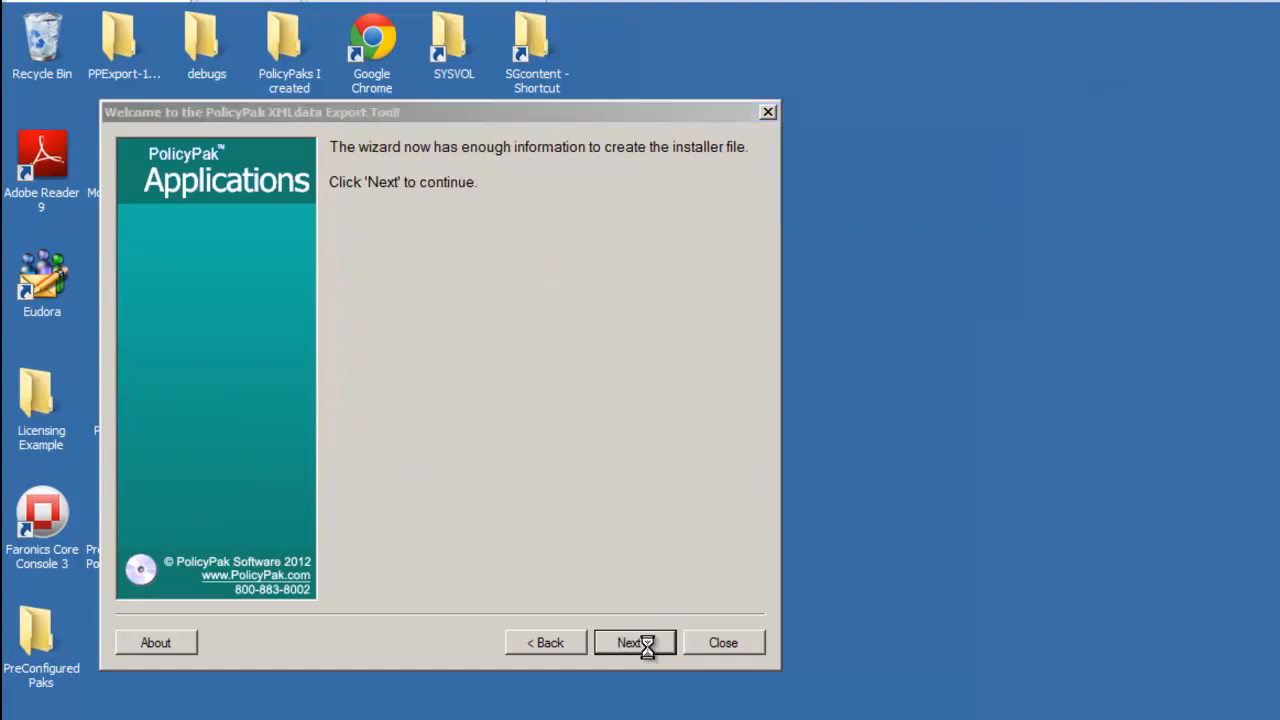
type("c:\\share\\")
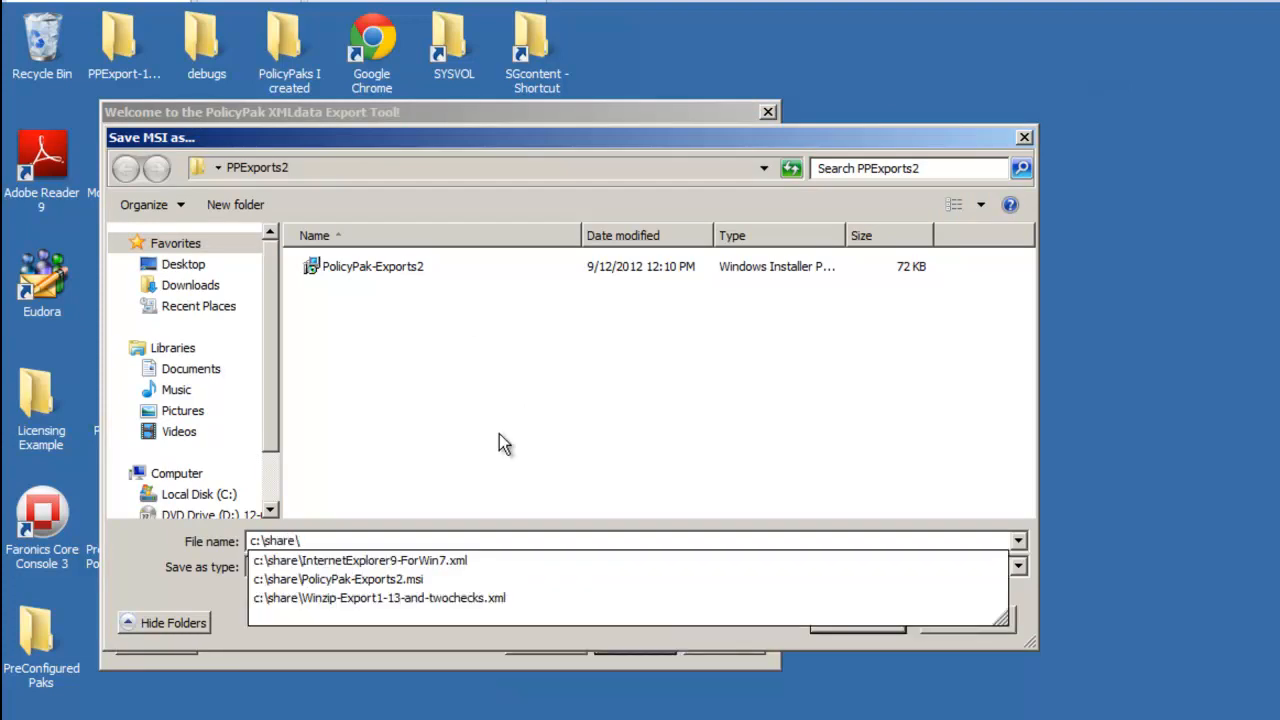
key("Return")
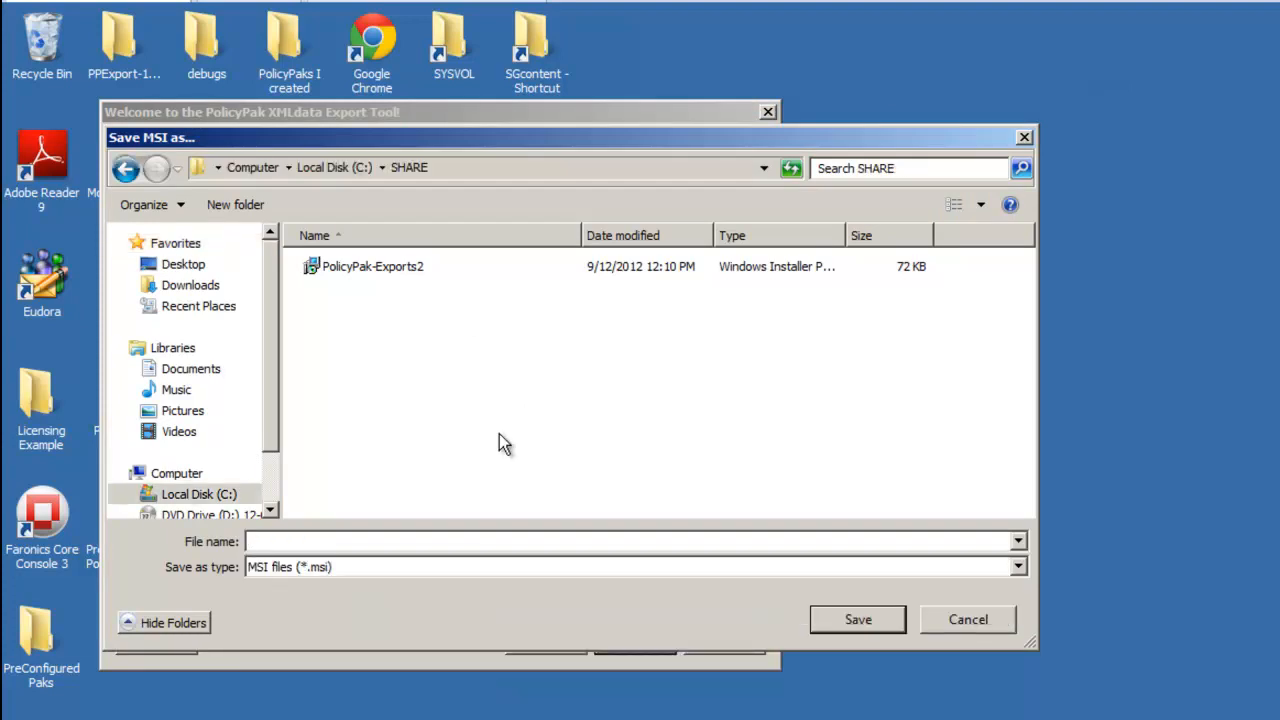
type("PolicyPak-Exports")
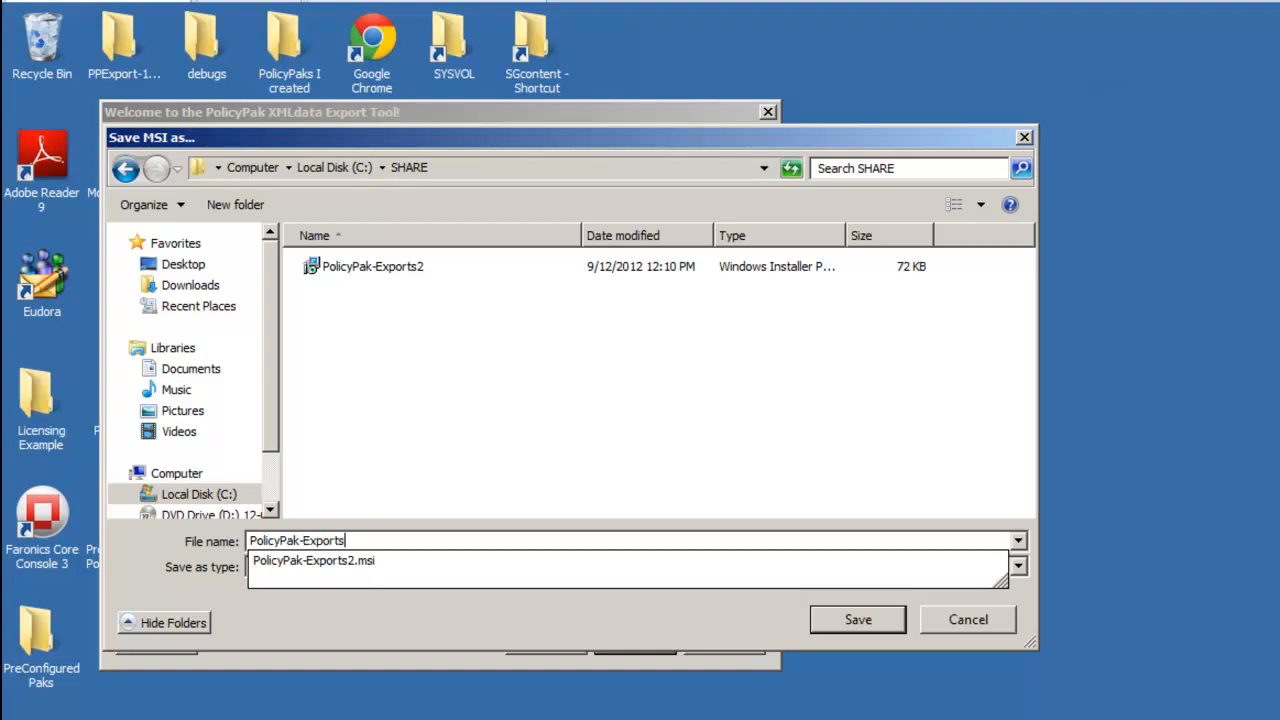
type("-Demo1")
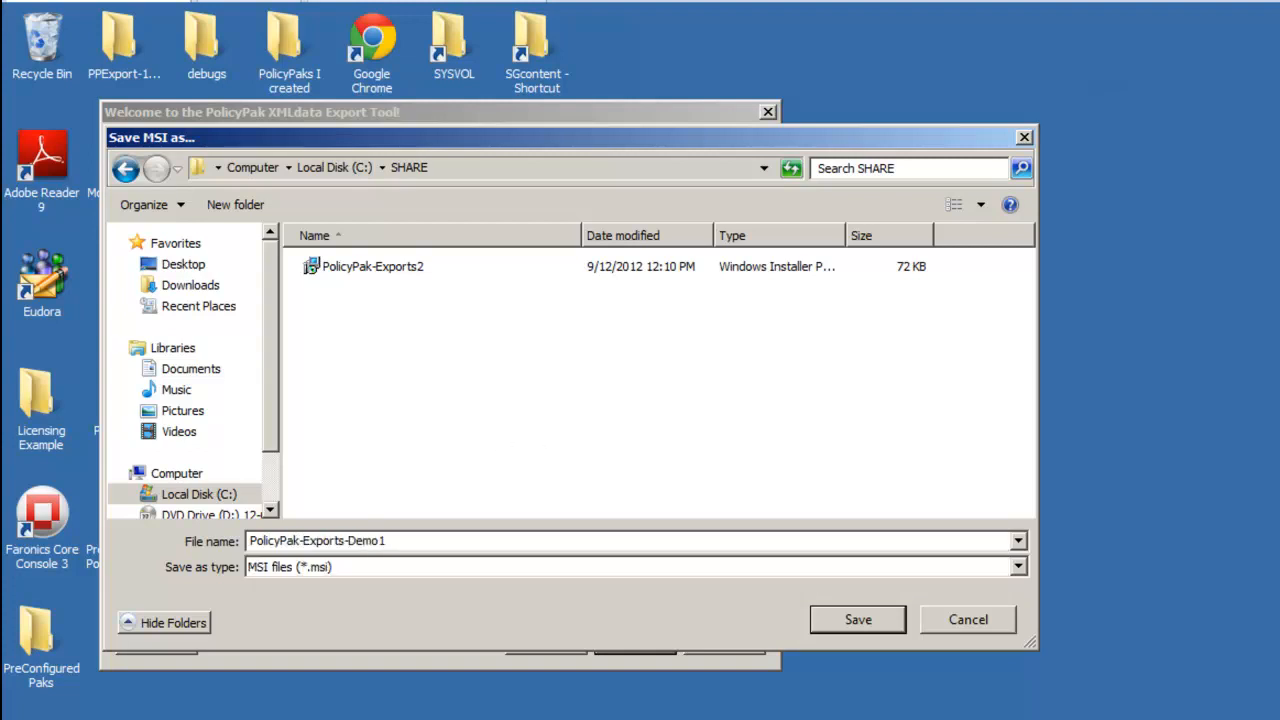
left_click(842, 623)
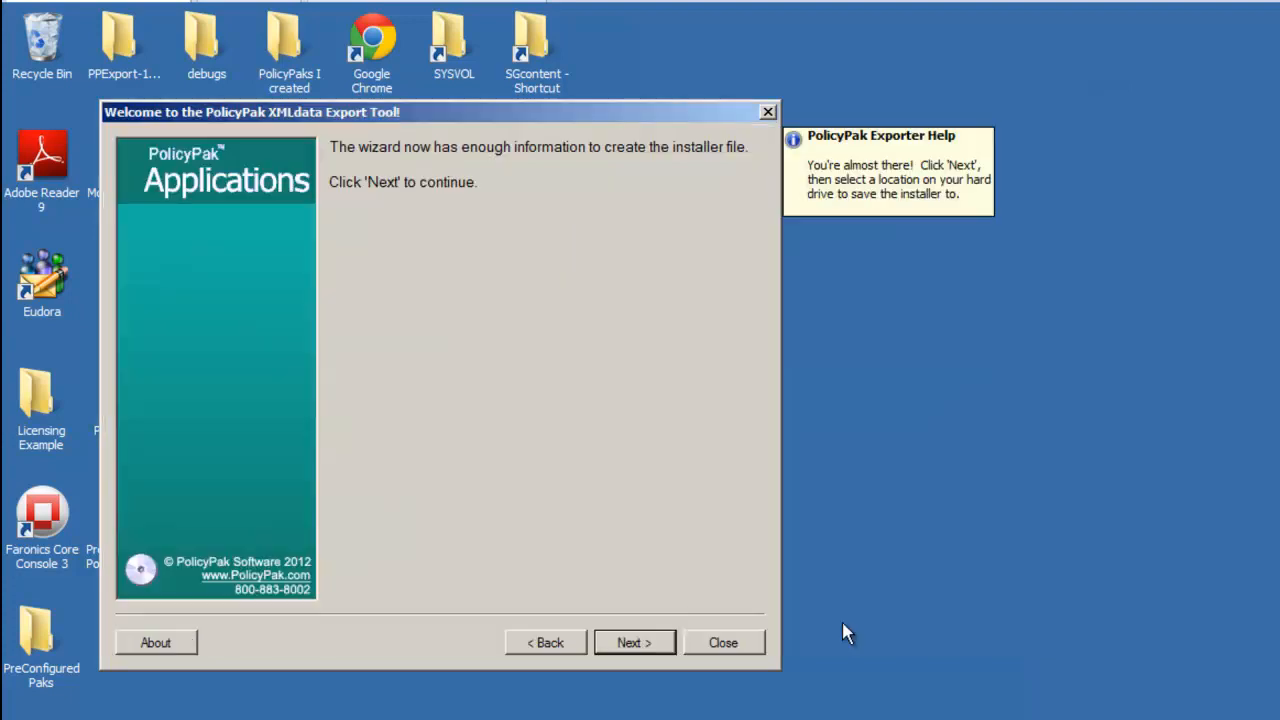
left_click(652, 642)
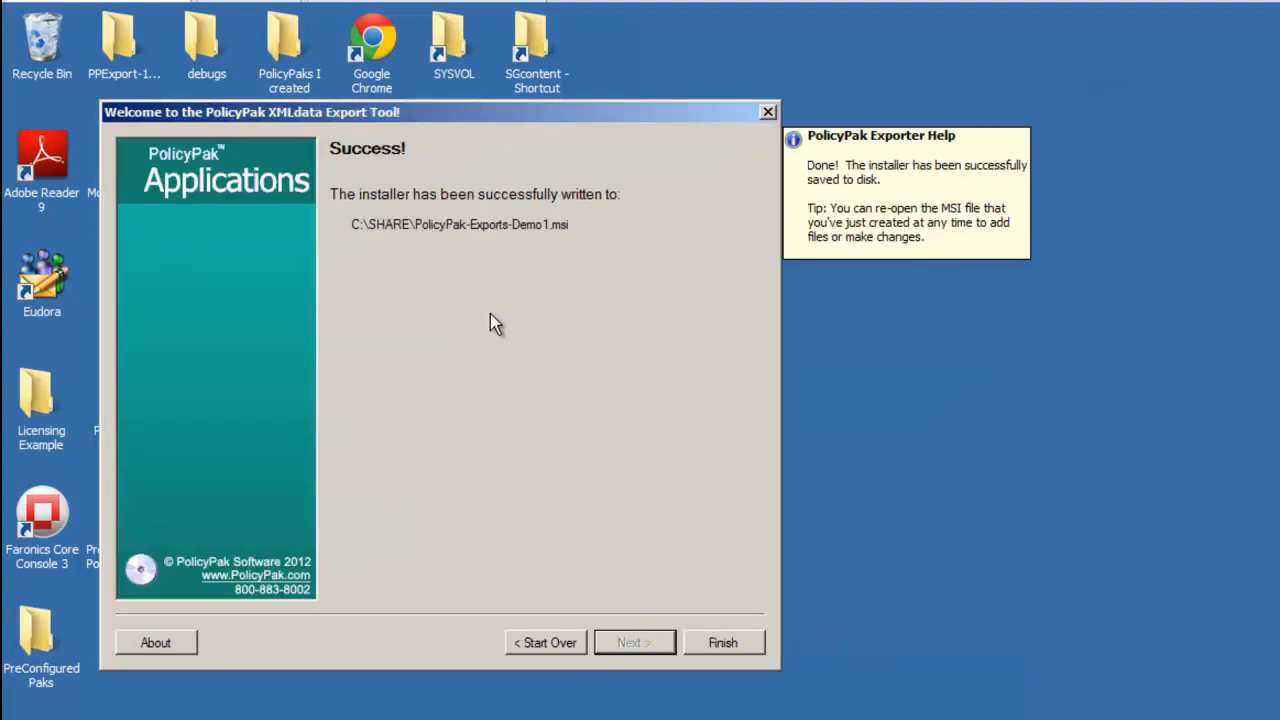
left_click(716, 641)
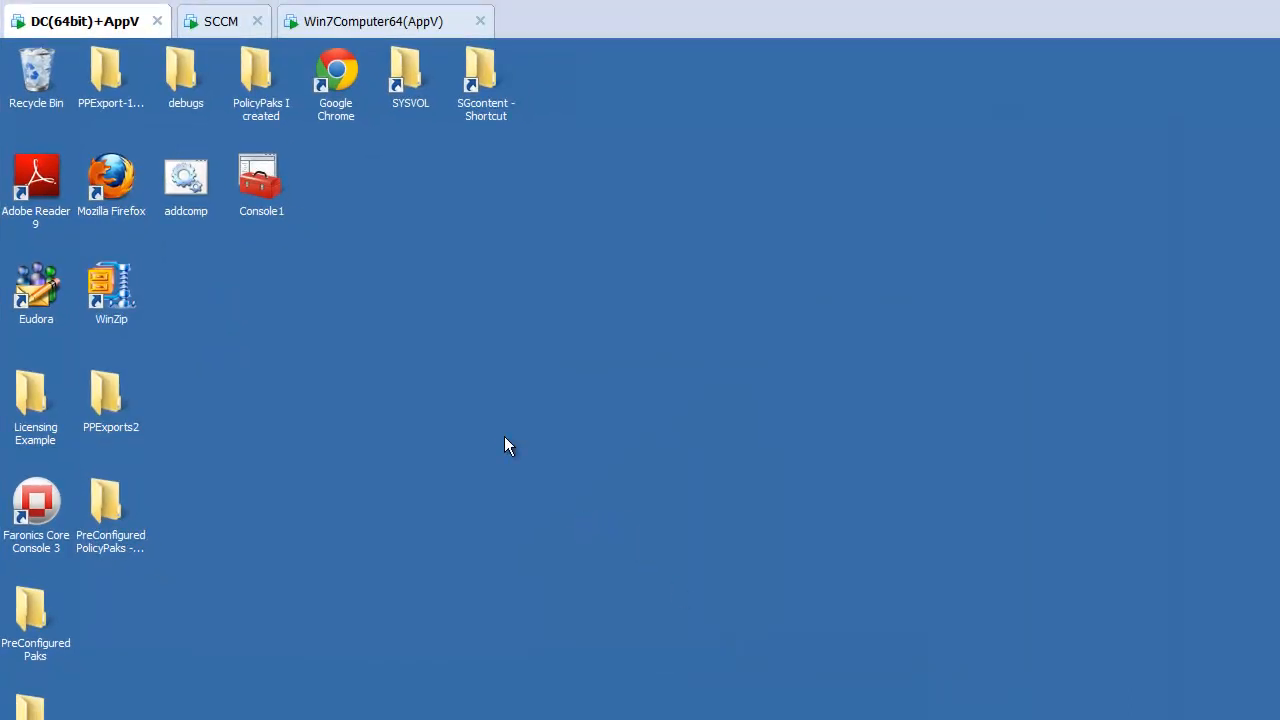
- Switch to the SCCM machine and show the Applications under Application Management in Configuration Manager's Software Library
left_click(222, 24)
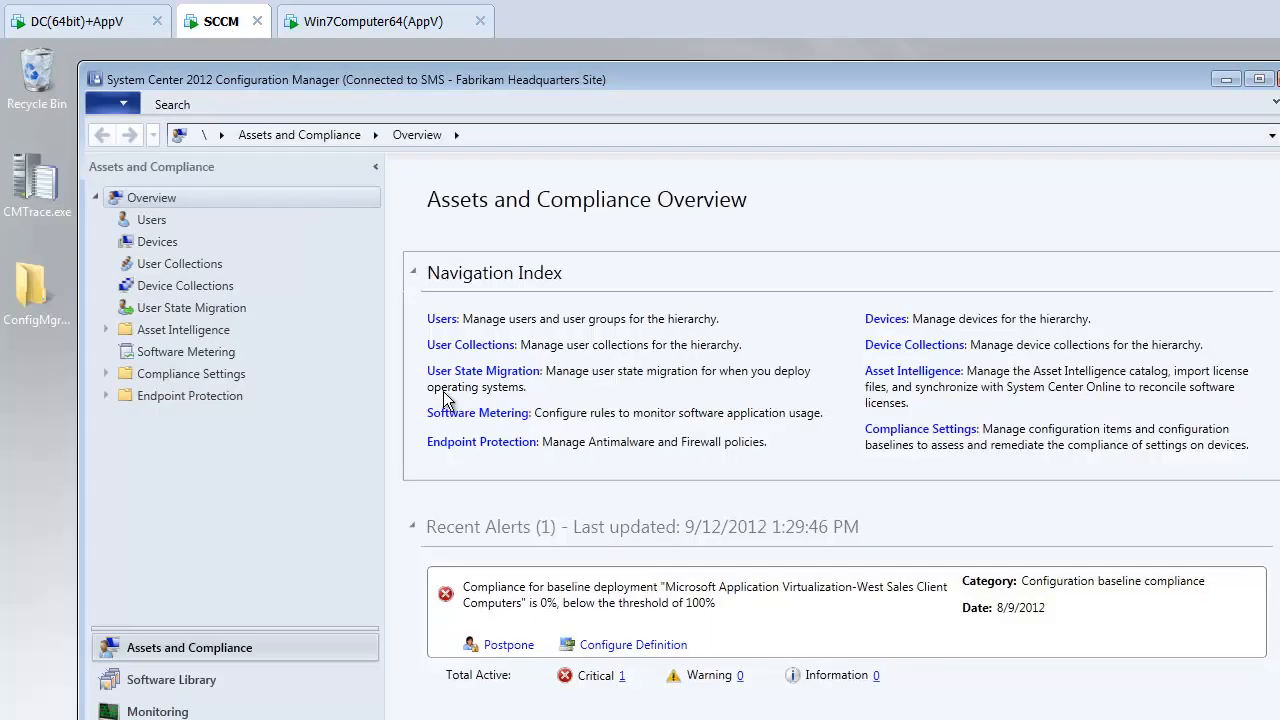
double_click(553, 79)
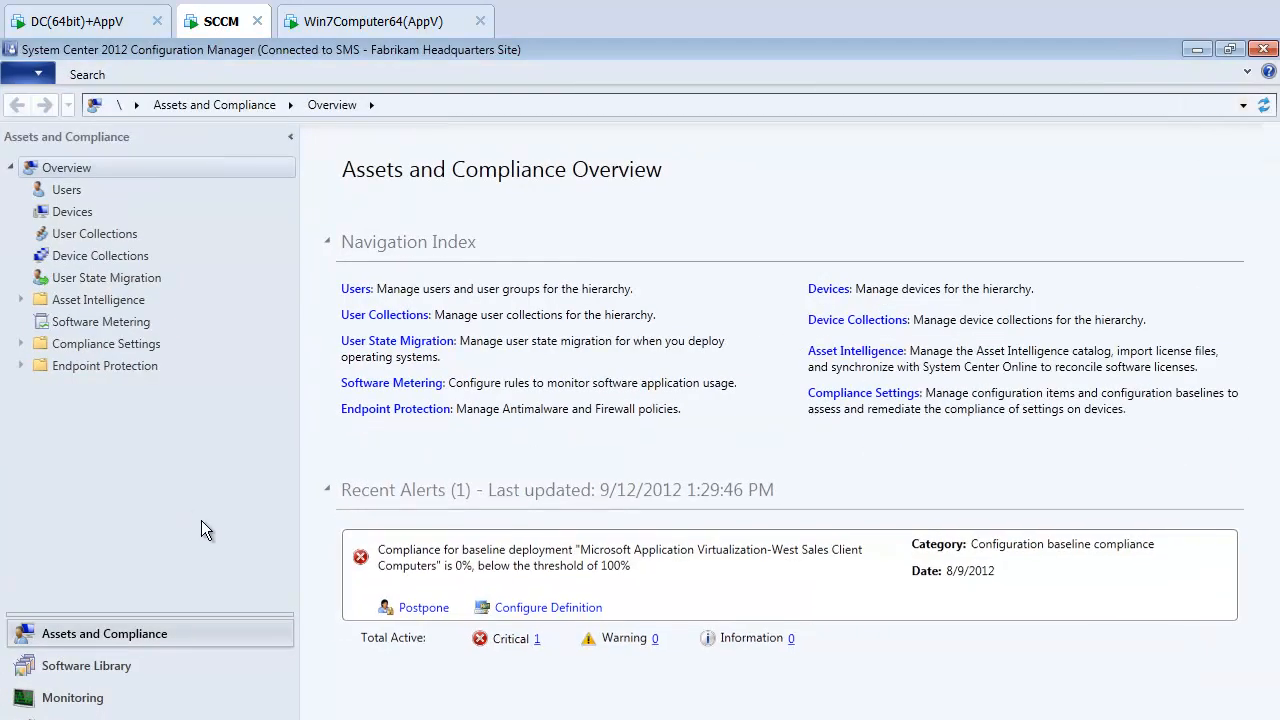
left_click(137, 669)
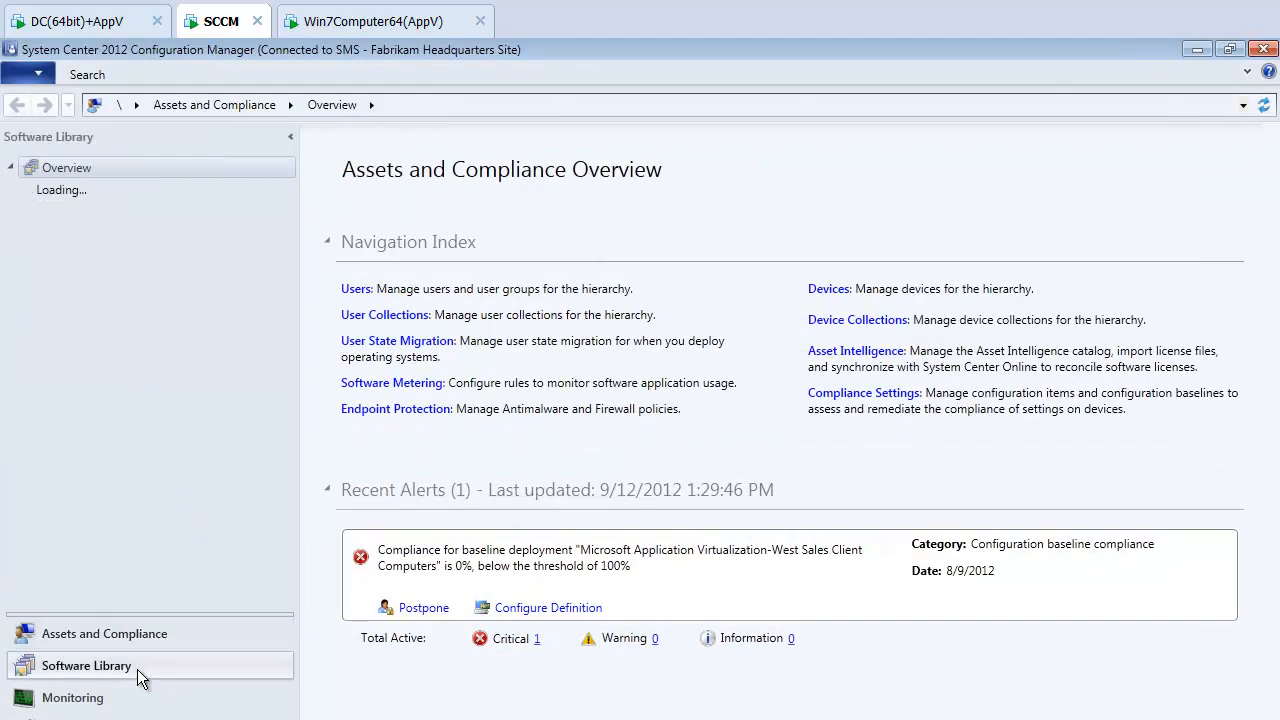
left_click(20, 189)
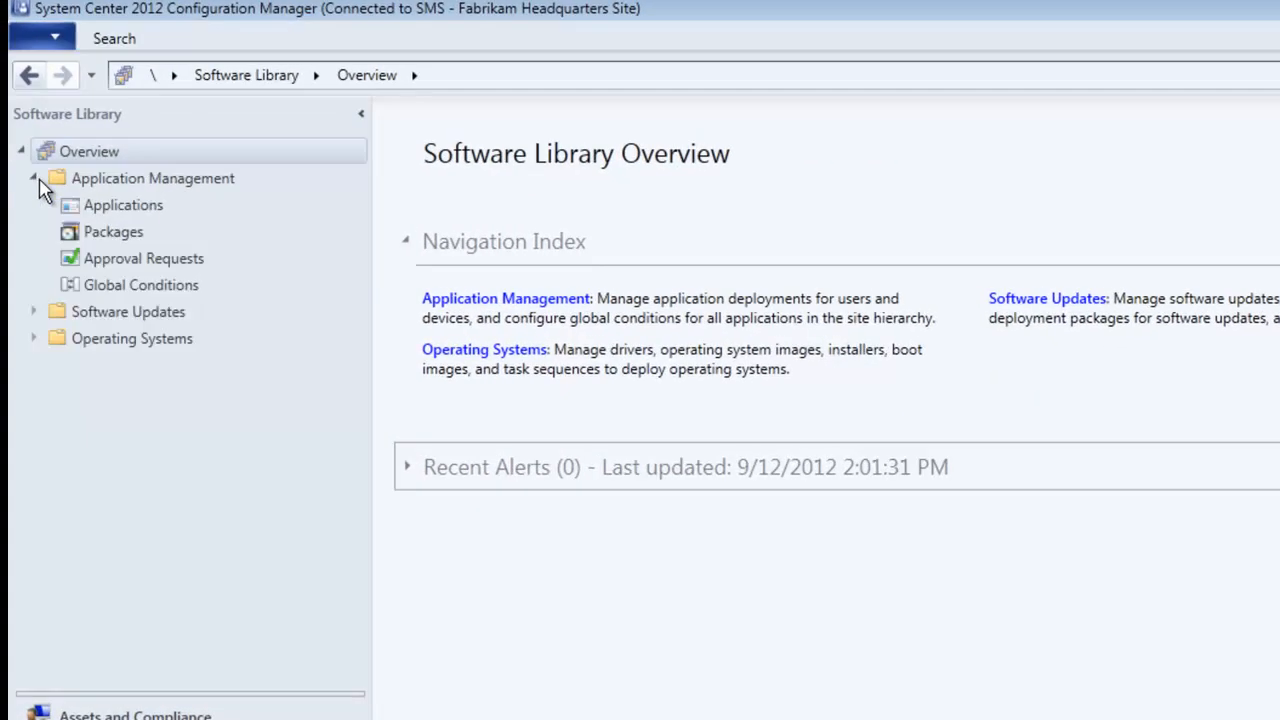
left_click(143, 210)
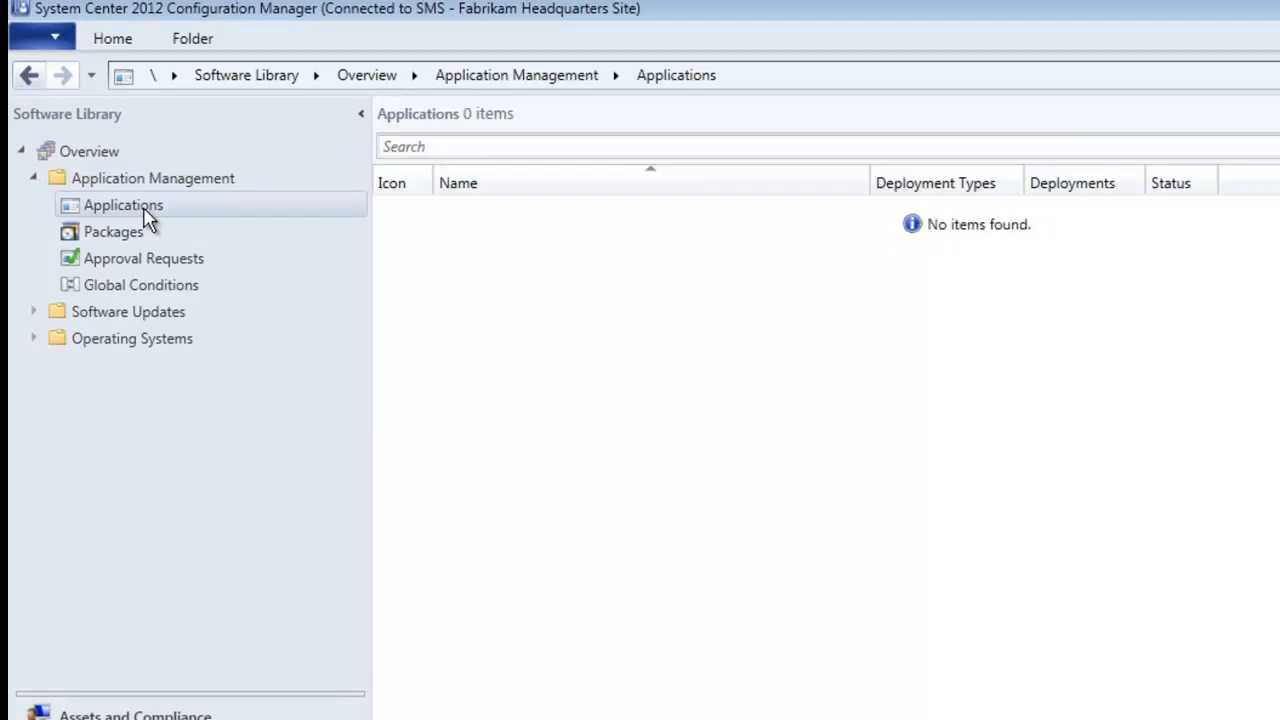
- Start creating an application from the Windows Installer file \\dc\share\PolicyPak-Exports-Demo1.msi and accept importing it from an unverified publisher
right_click(145, 218)
left_click(305, 235)
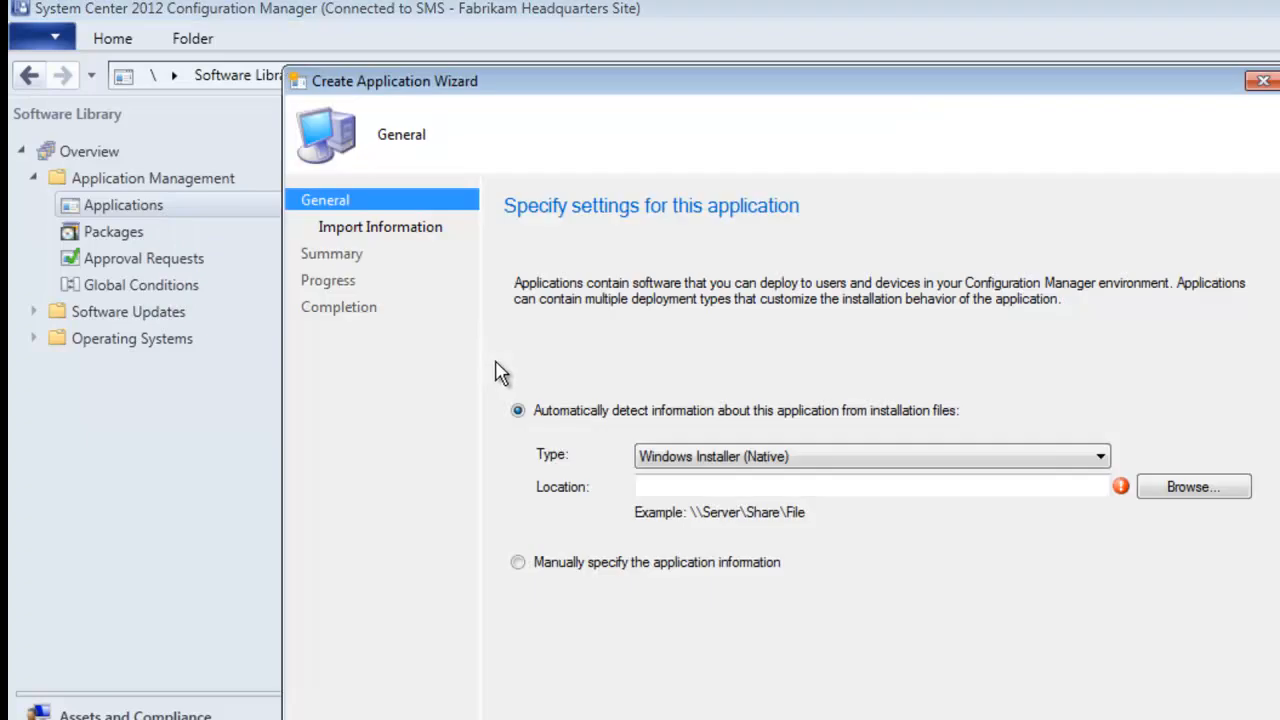
left_click(842, 490)
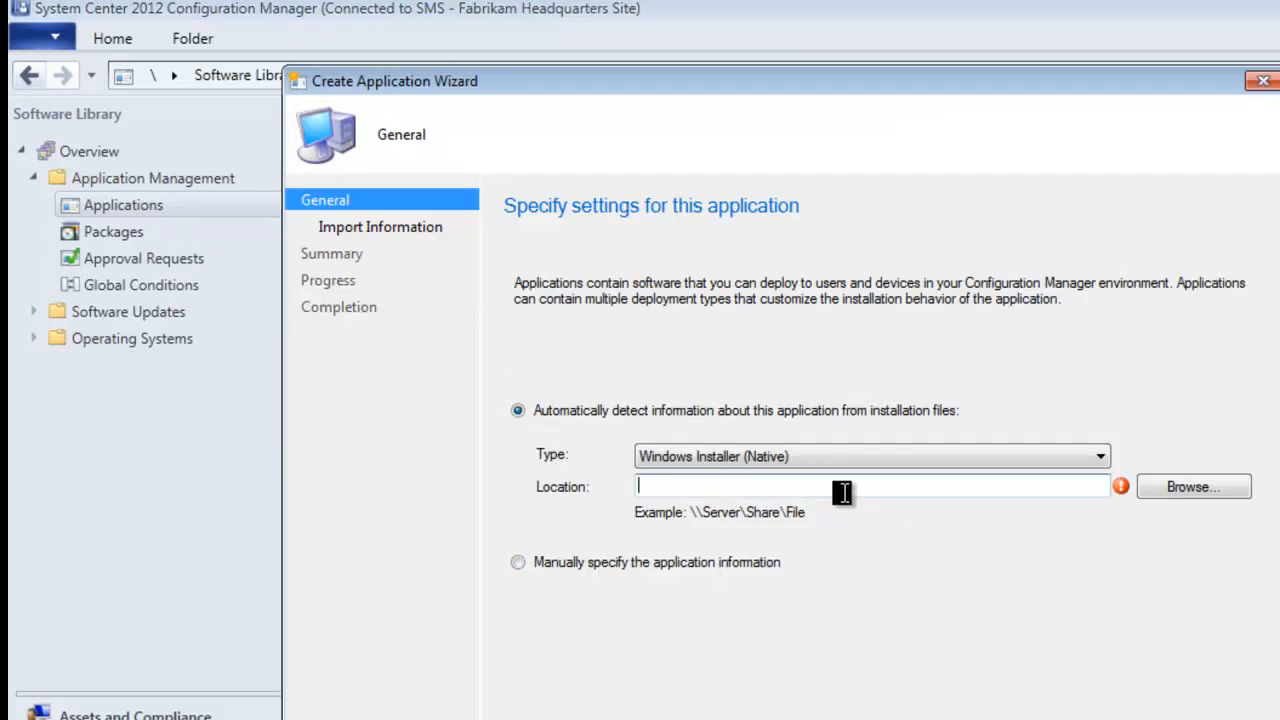
left_click(1196, 506)
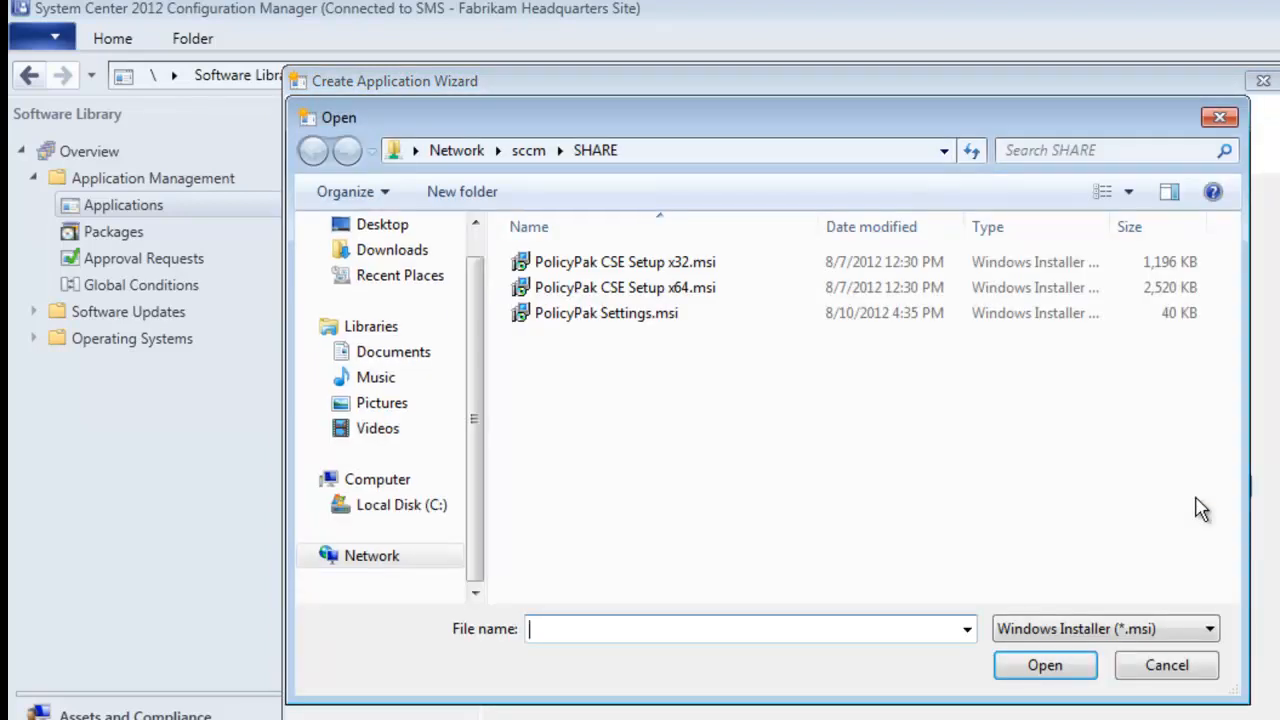
type("\\dc\\share")
key("Return")
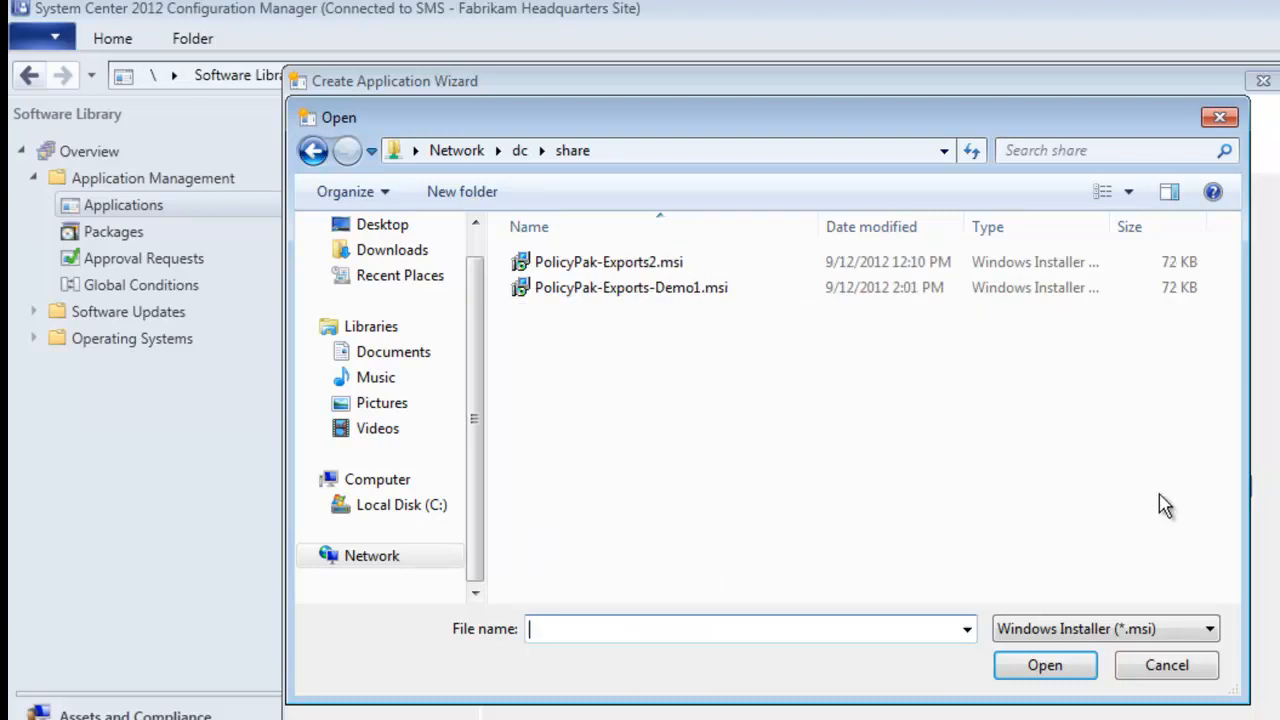
double_click(580, 297)
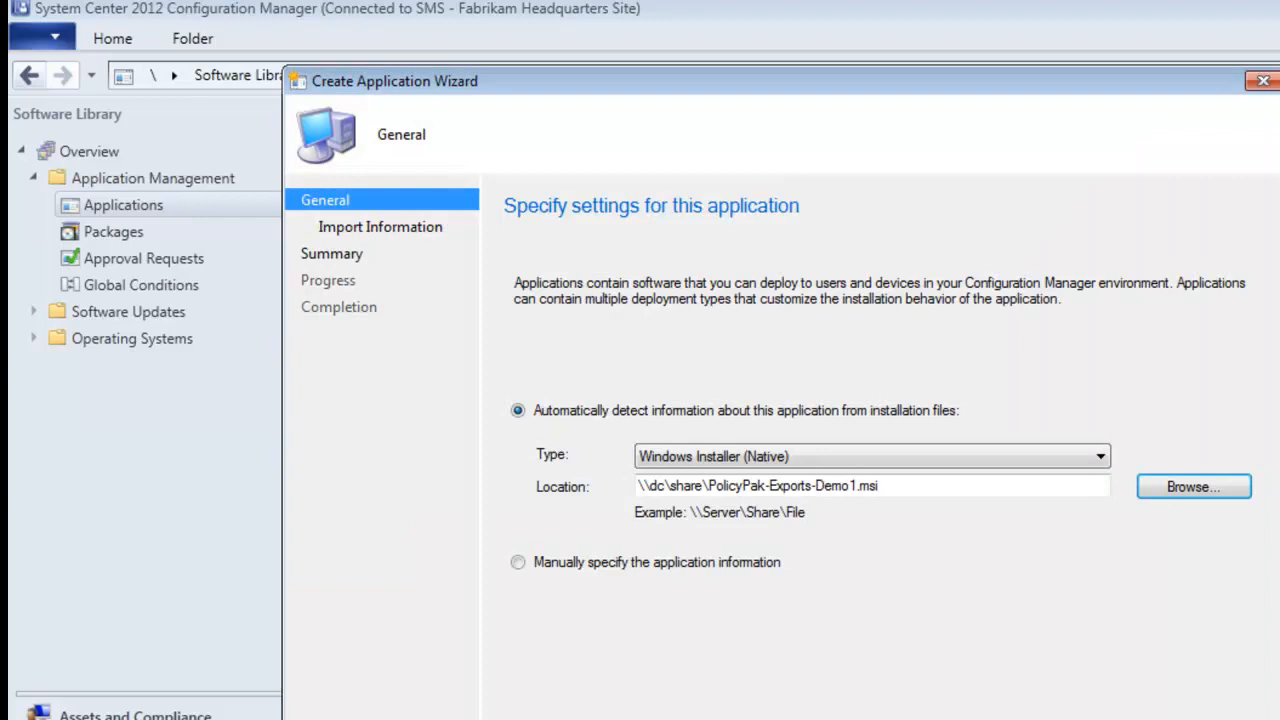
left_click(965, 719)
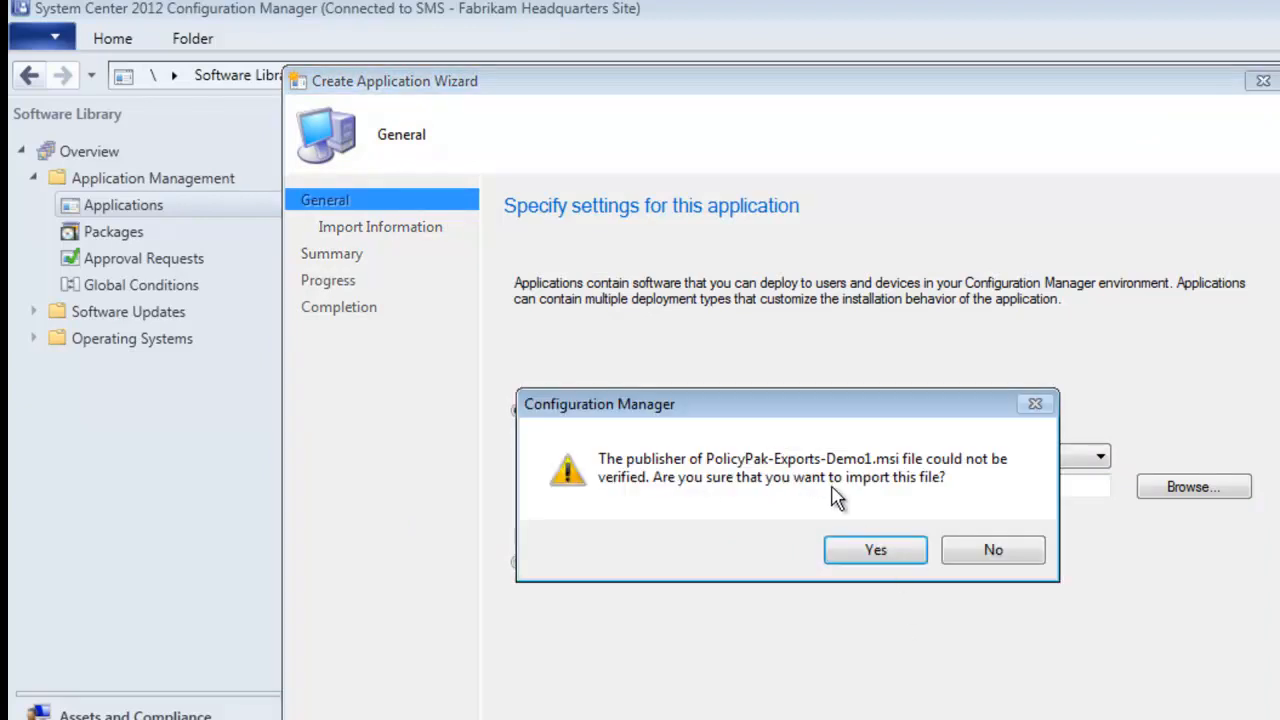
left_click(880, 562)
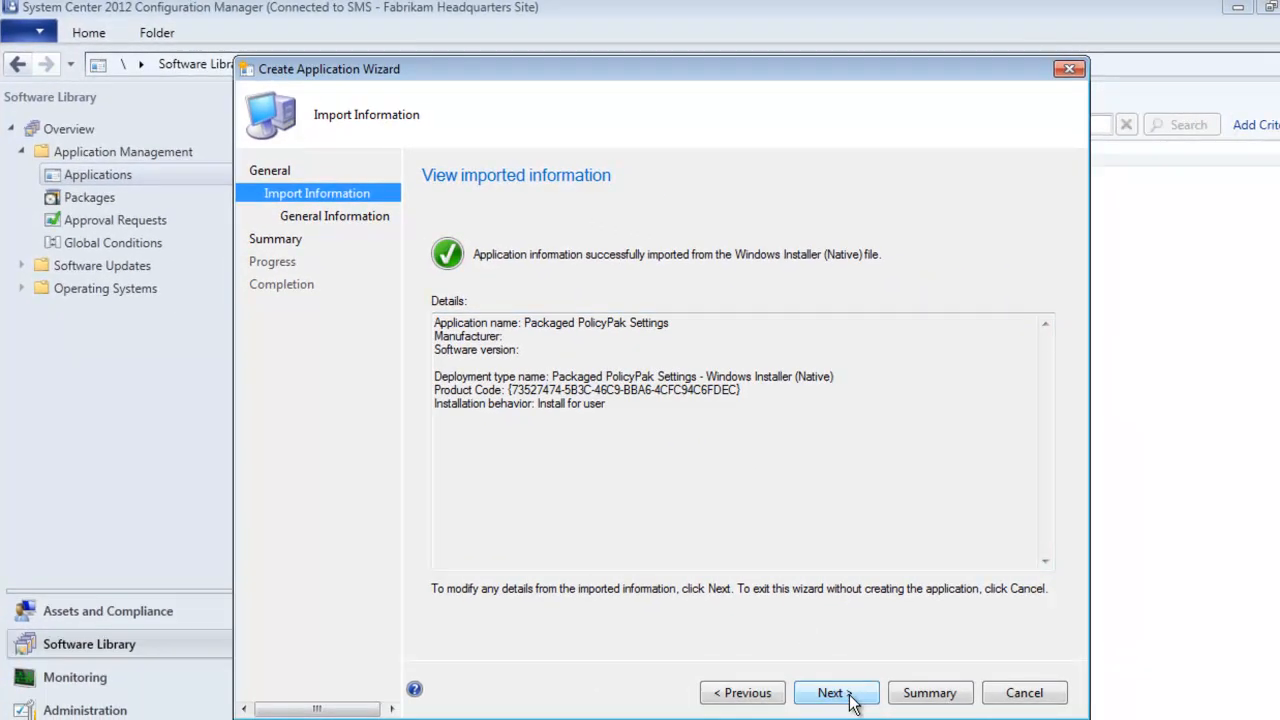
- Set the application's install behavior to Install for system and finish creating it with the other imported details
left_click(849, 693)
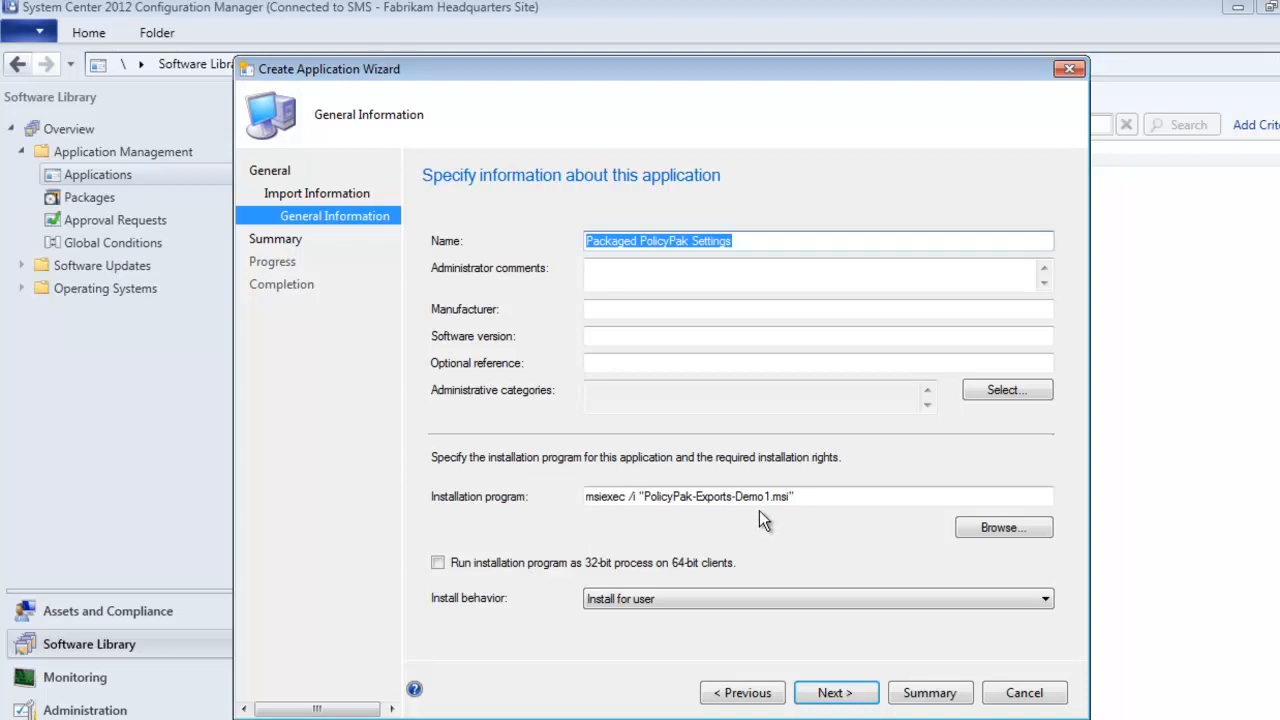
left_click(806, 599)
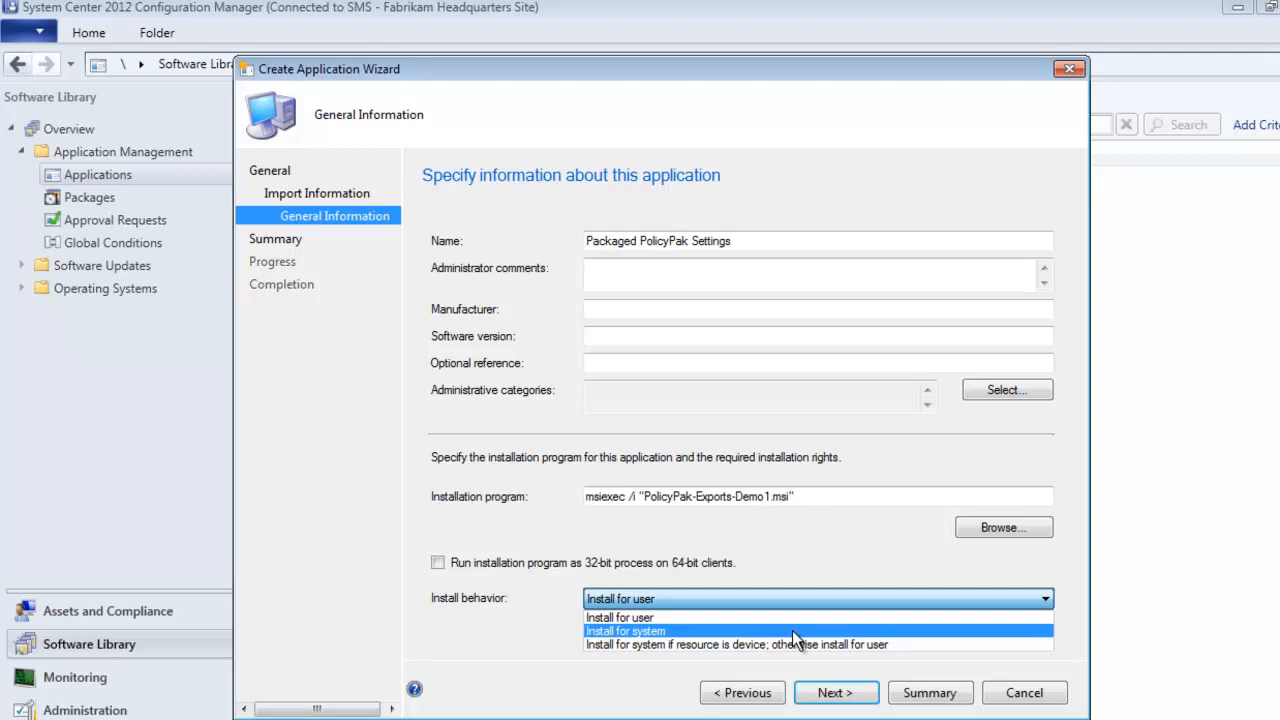
left_click(792, 630)
left_click(855, 697)
left_click(856, 695)
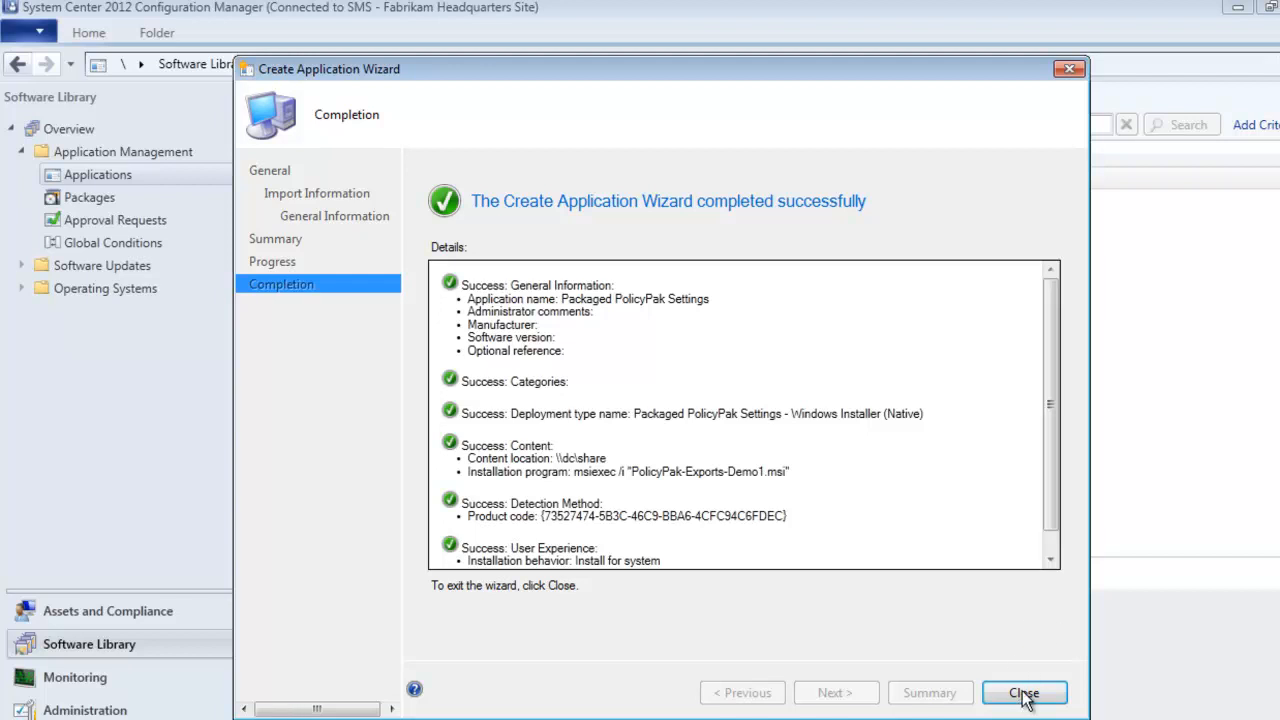
left_click(1024, 693)
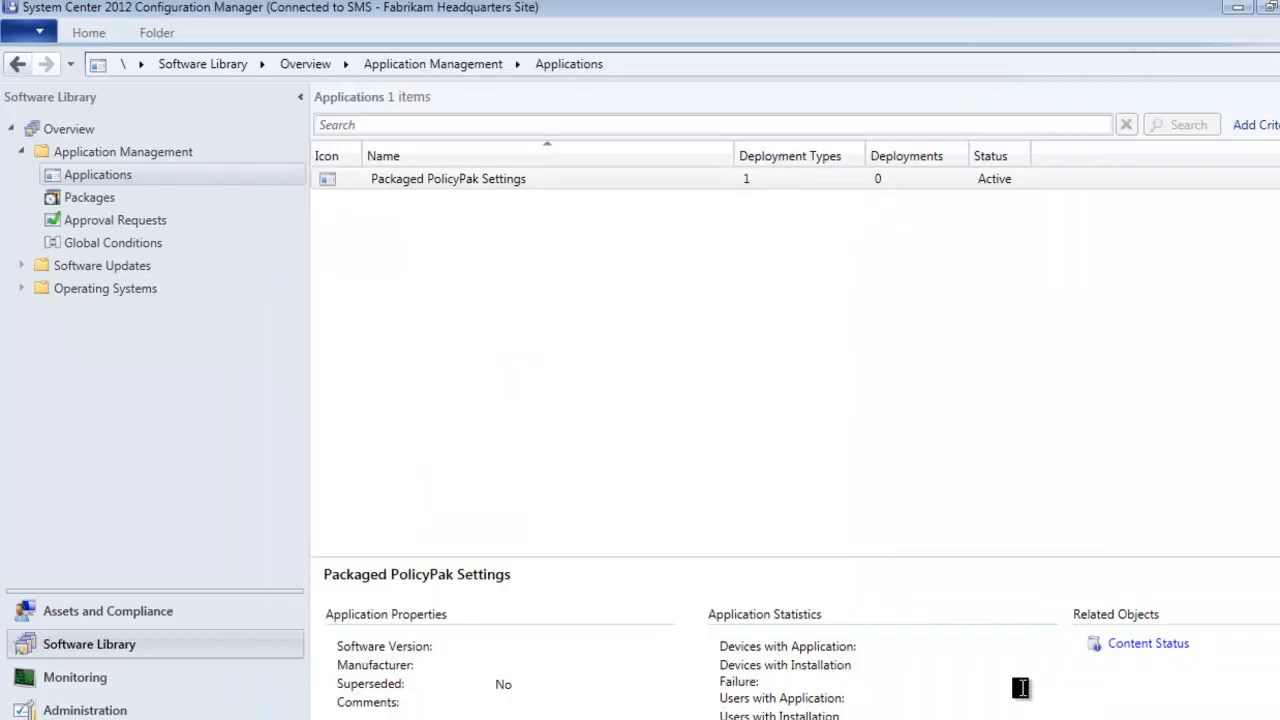
- Start deploying the Packaged PolicyPak Settings application to the device collection West Sales Client Computers
right_click(459, 178)
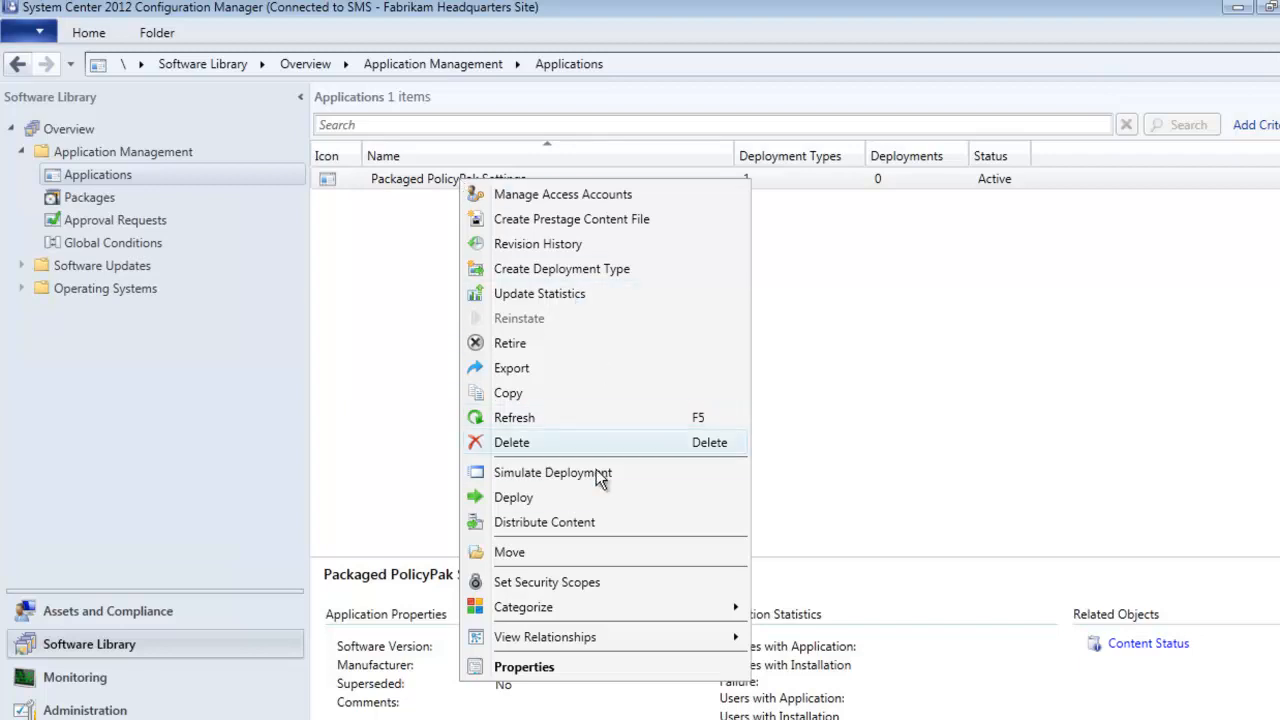
left_click(591, 497)
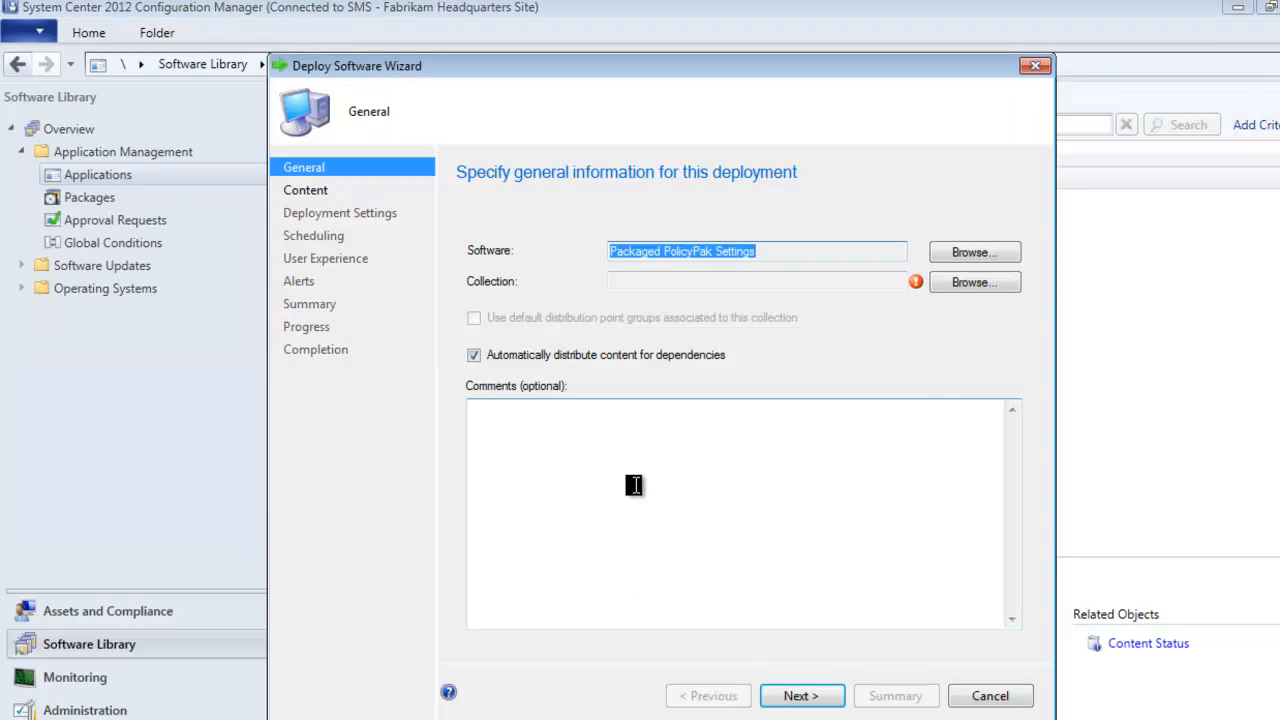
left_click(981, 283)
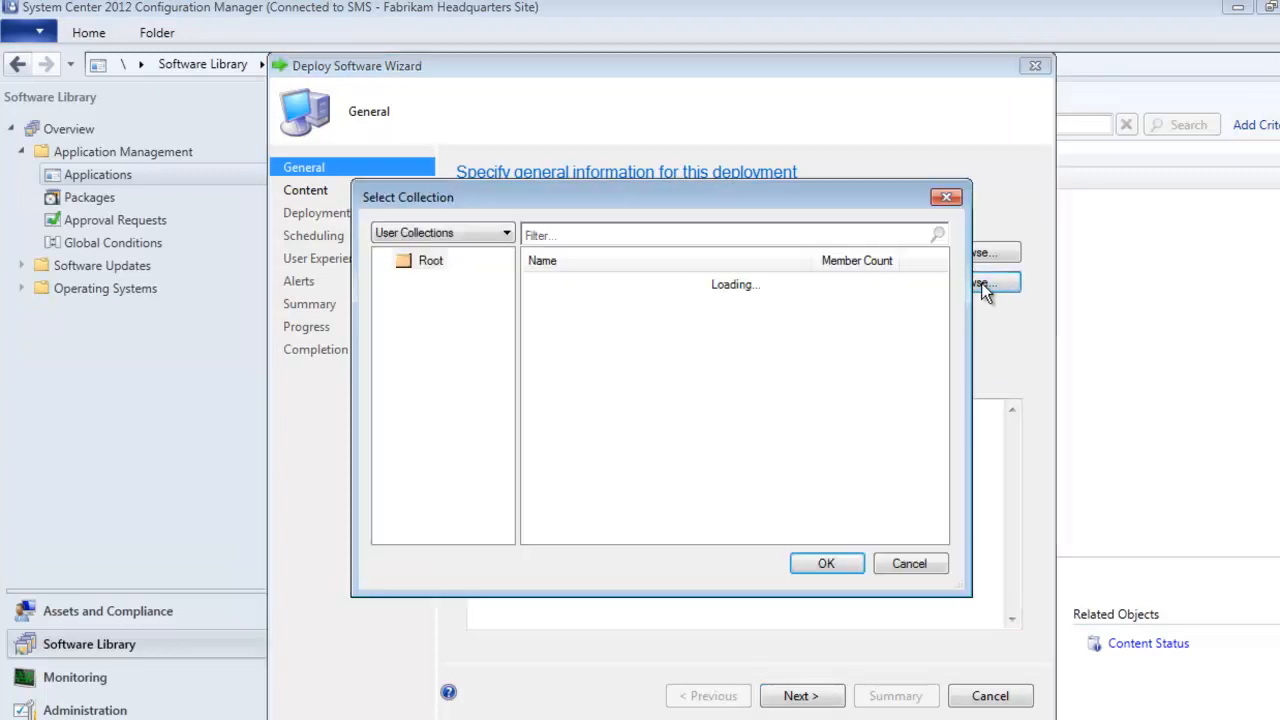
left_click(475, 231)
left_click(459, 265)
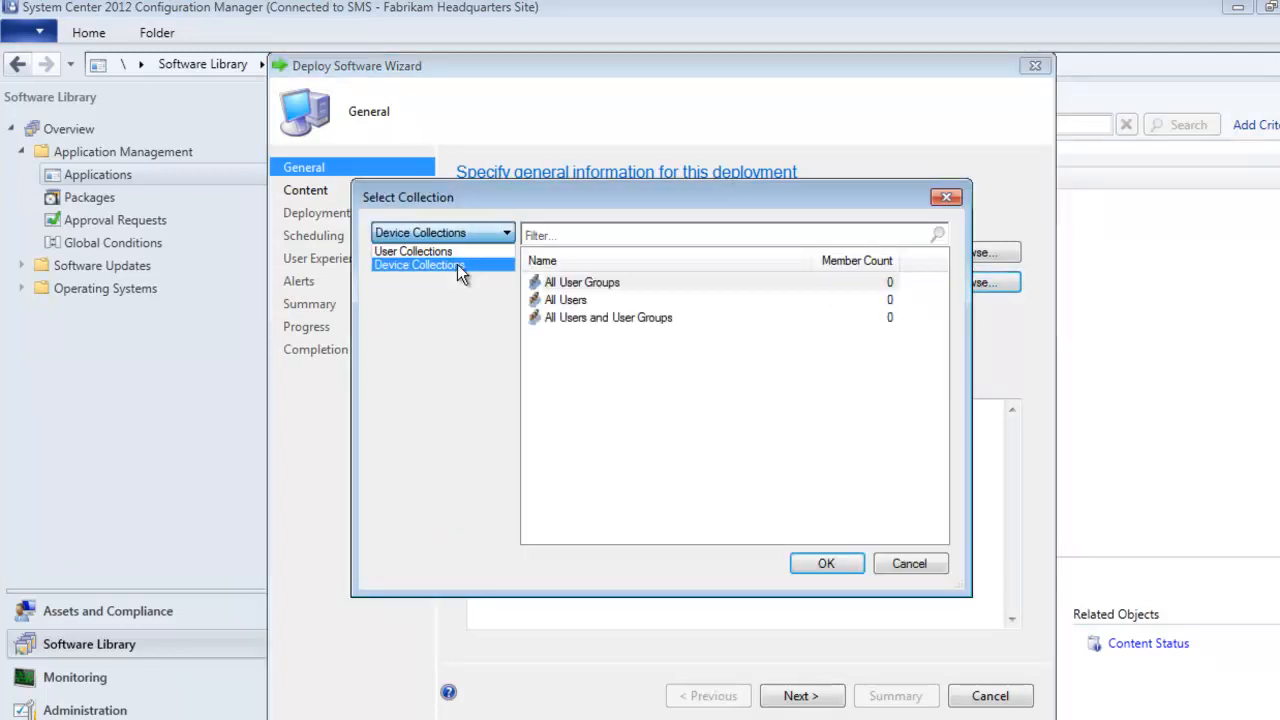
left_click(587, 371)
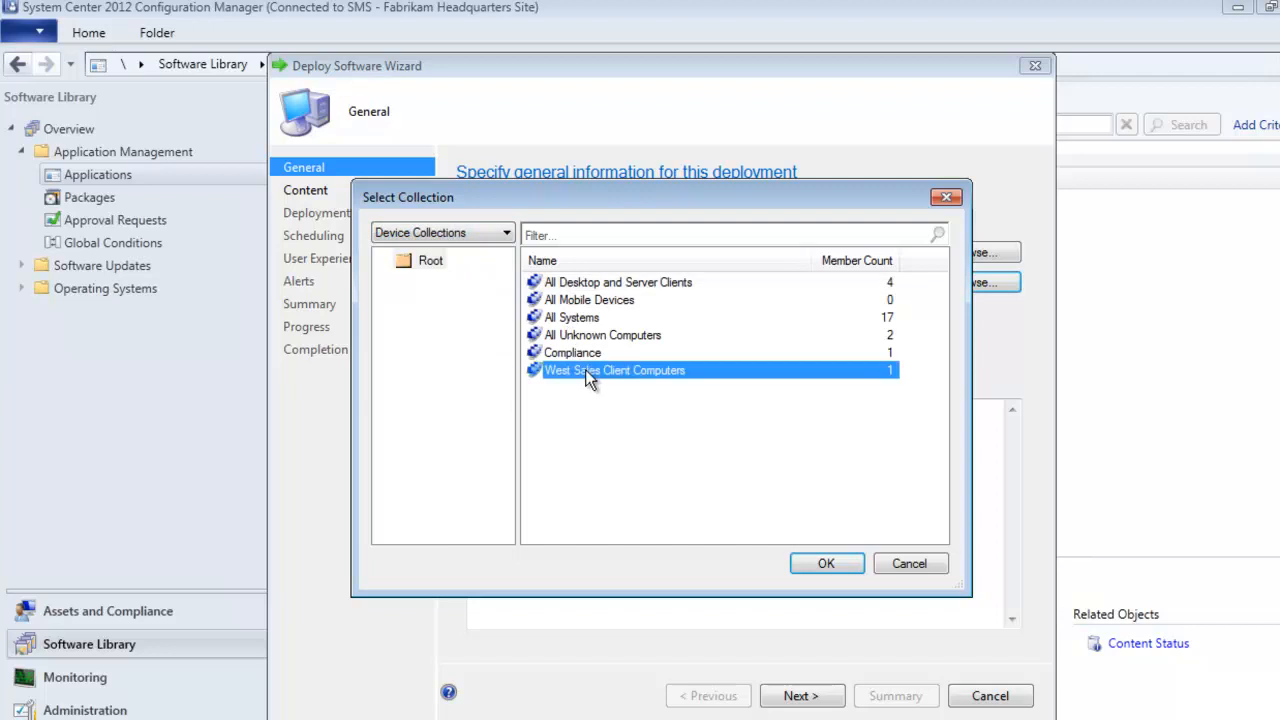
left_click(831, 568)
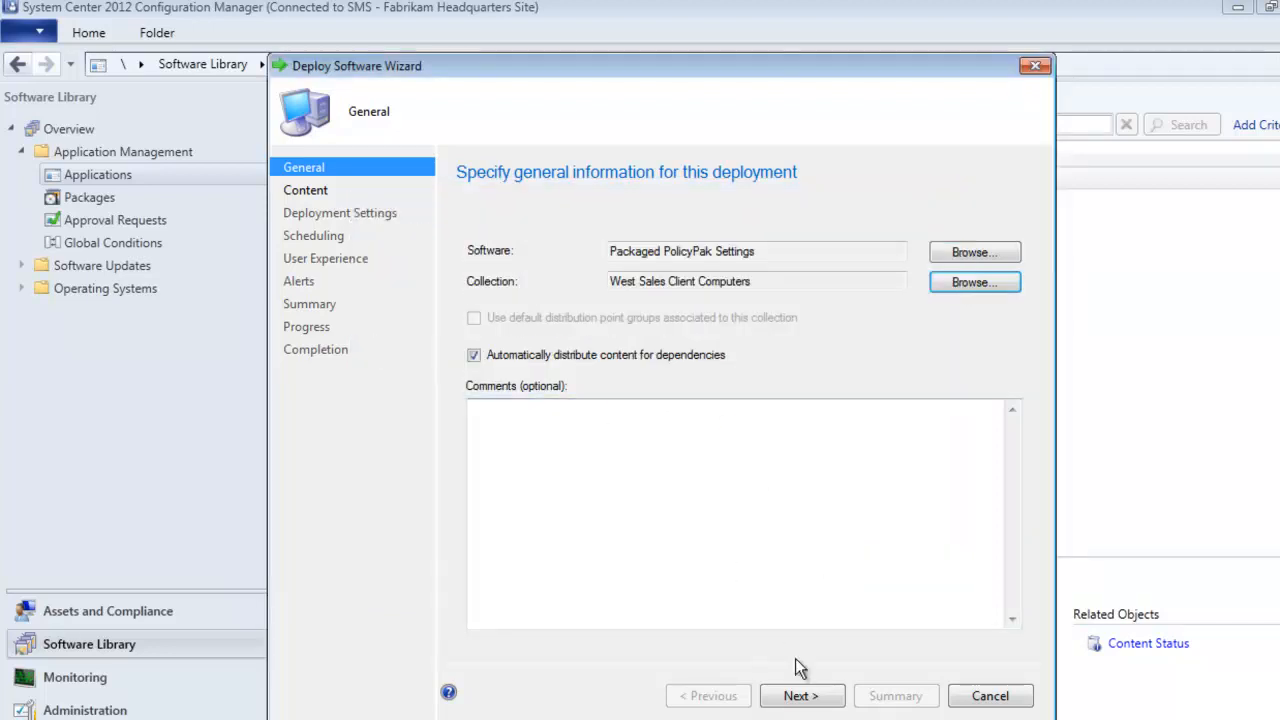
left_click(827, 699)
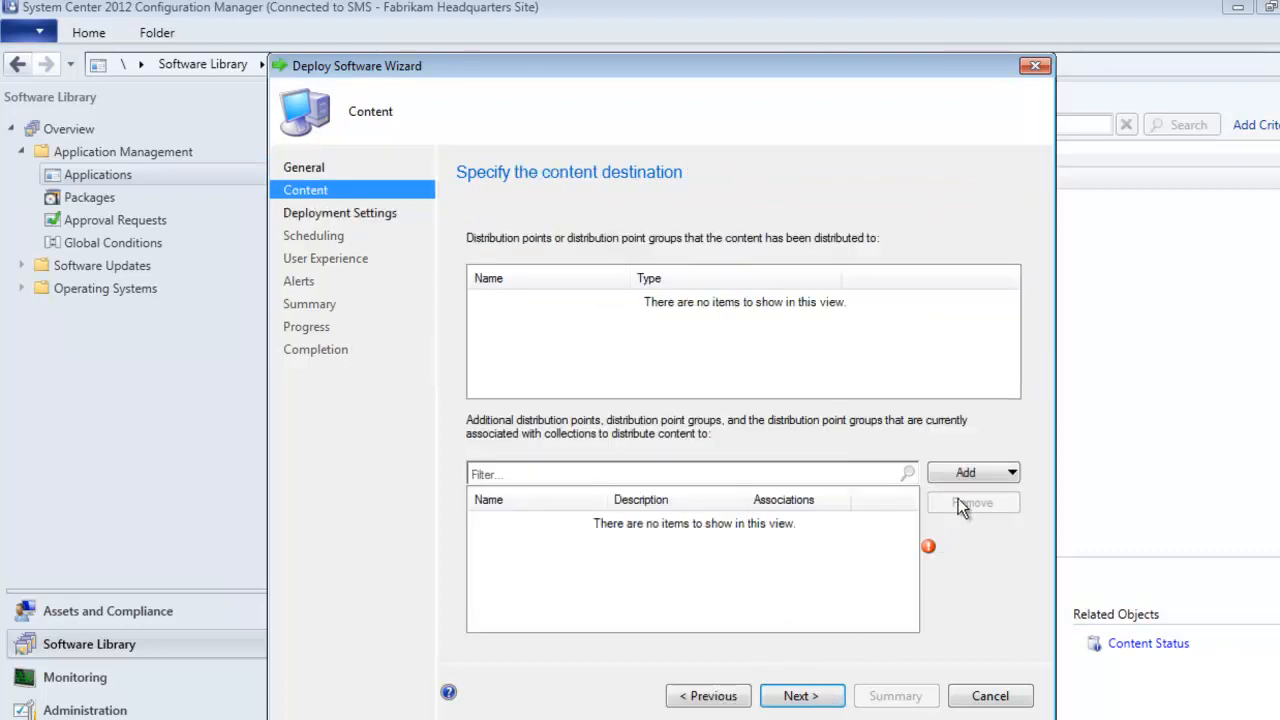
- Add the distribution point \\SCCM.fabrikam.com as the deployment's content destination
left_click(972, 472)
left_click(987, 499)
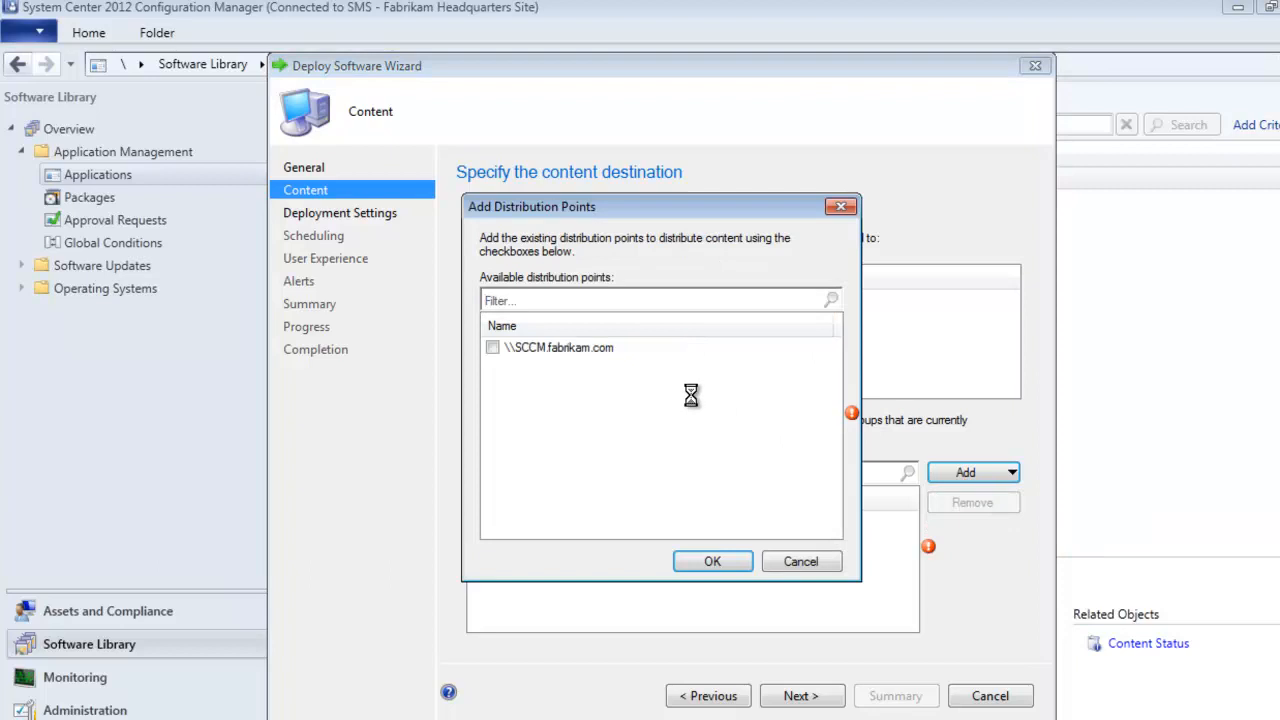
left_click(504, 348)
left_click(494, 349)
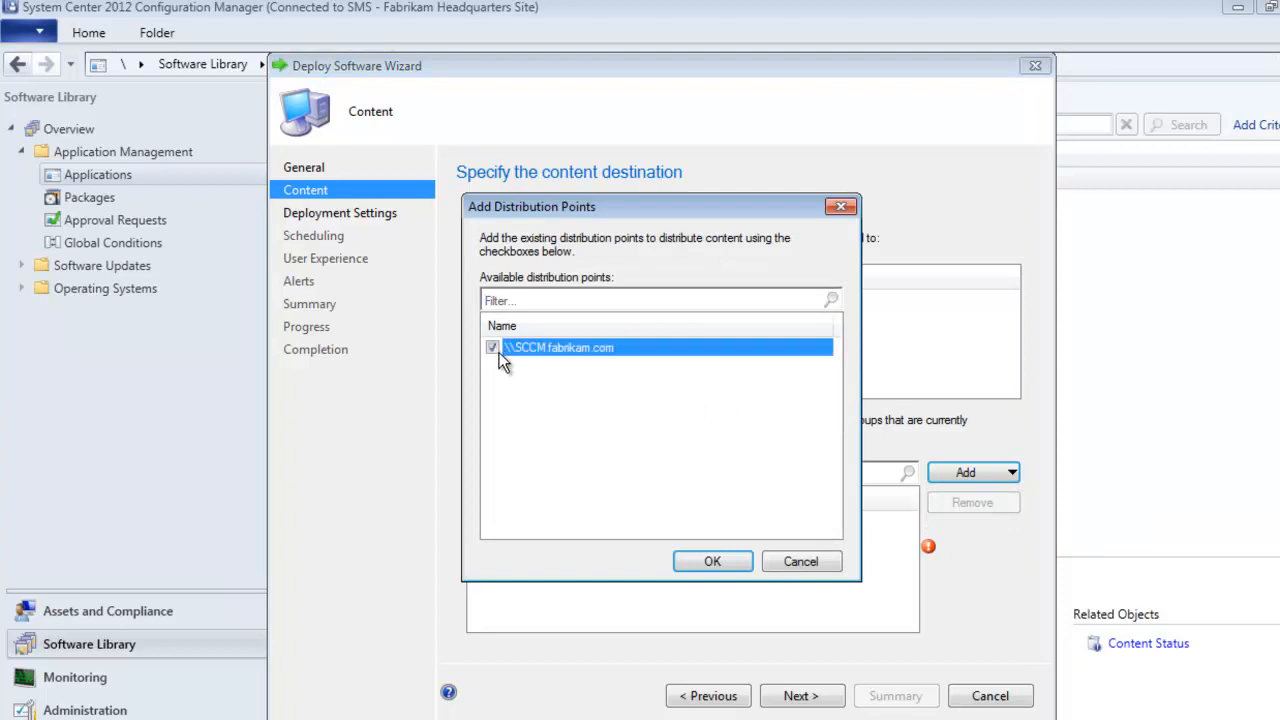
left_click(710, 559)
left_click(816, 698)
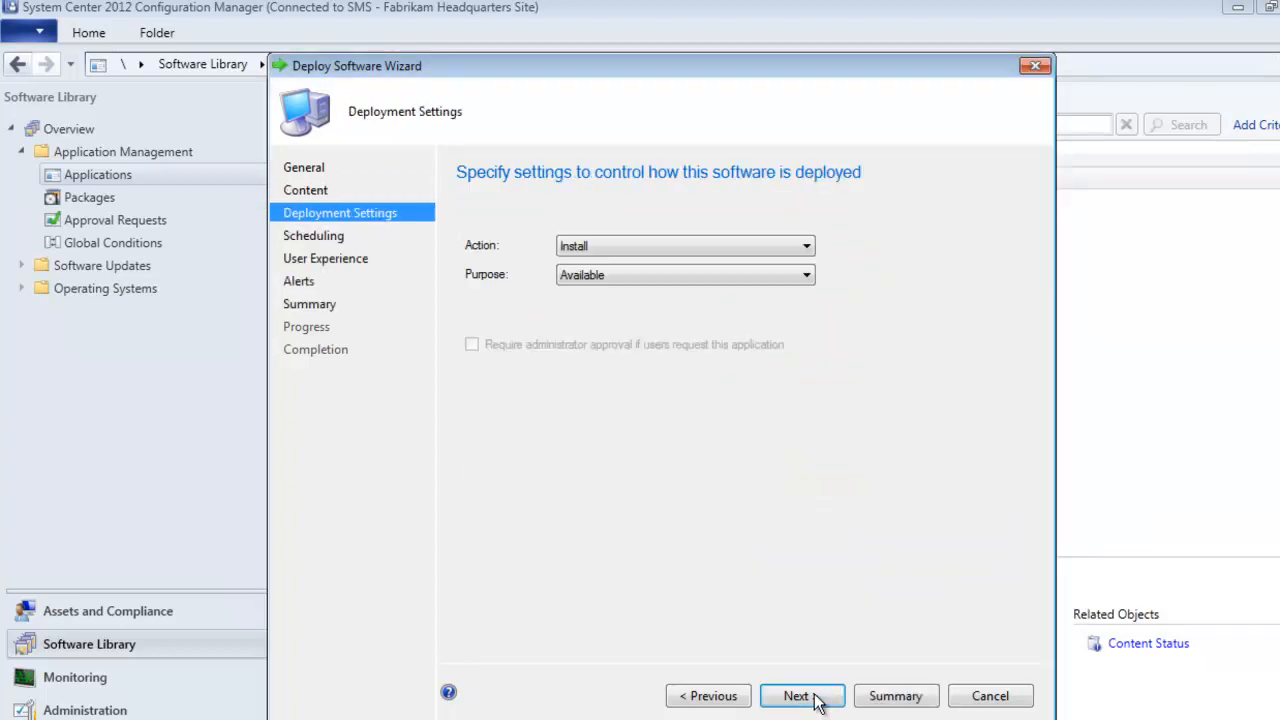
- Set the deployment purpose to Required and have it deploy automatically according to schedule whether or not a user is logged on
left_click(647, 275)
left_click(665, 306)
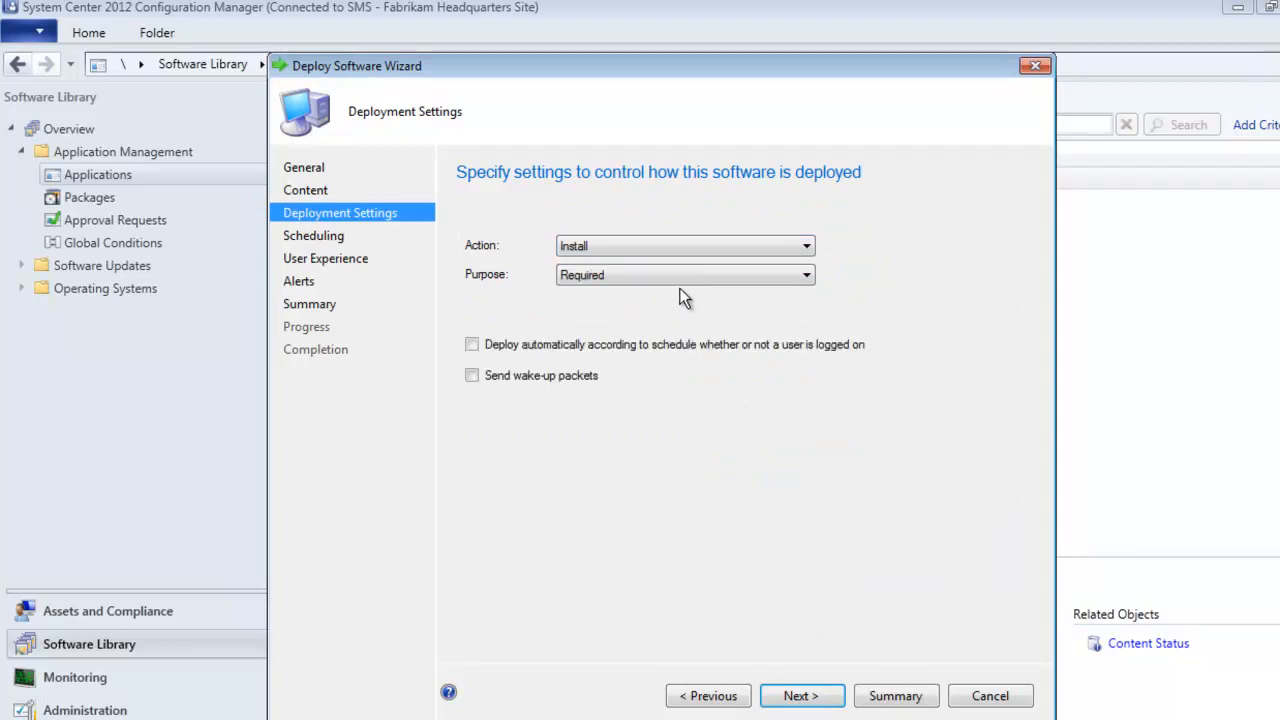
left_click(697, 352)
left_click(802, 692)
- Keep the default scheduling, user experience and alert settings and complete the software deployment
left_click(806, 703)
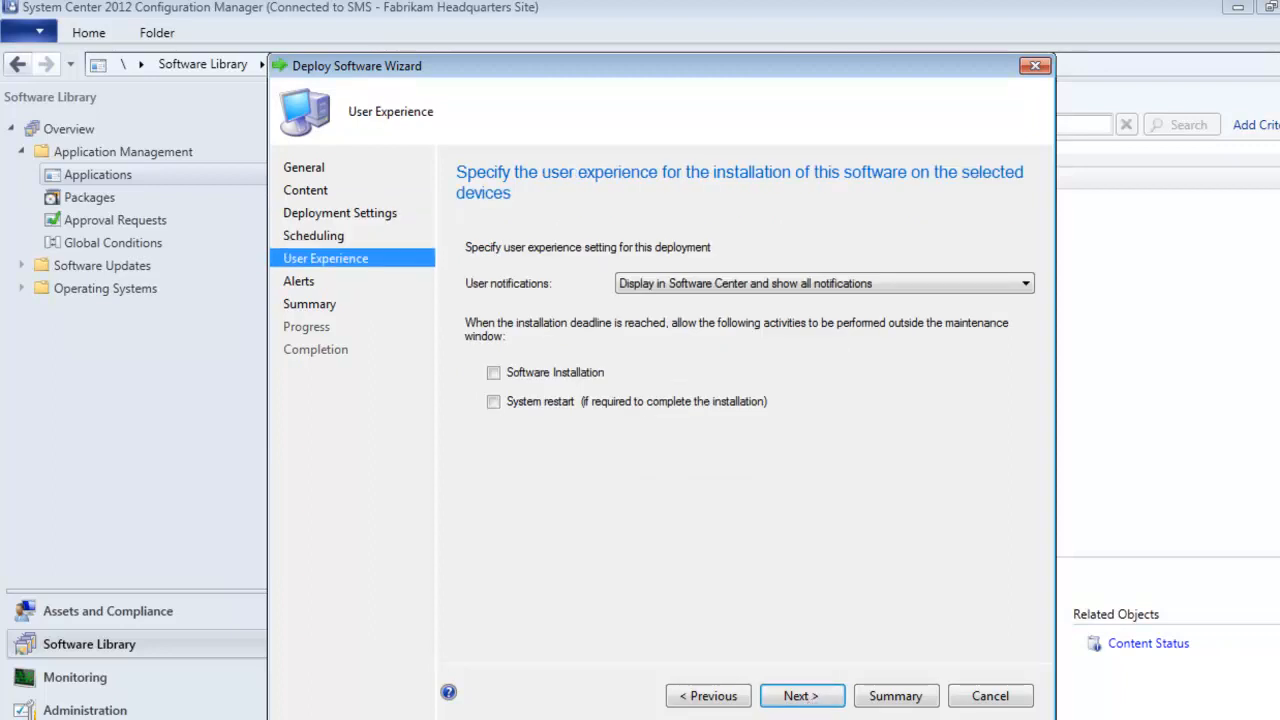
left_click(819, 705)
left_click(819, 704)
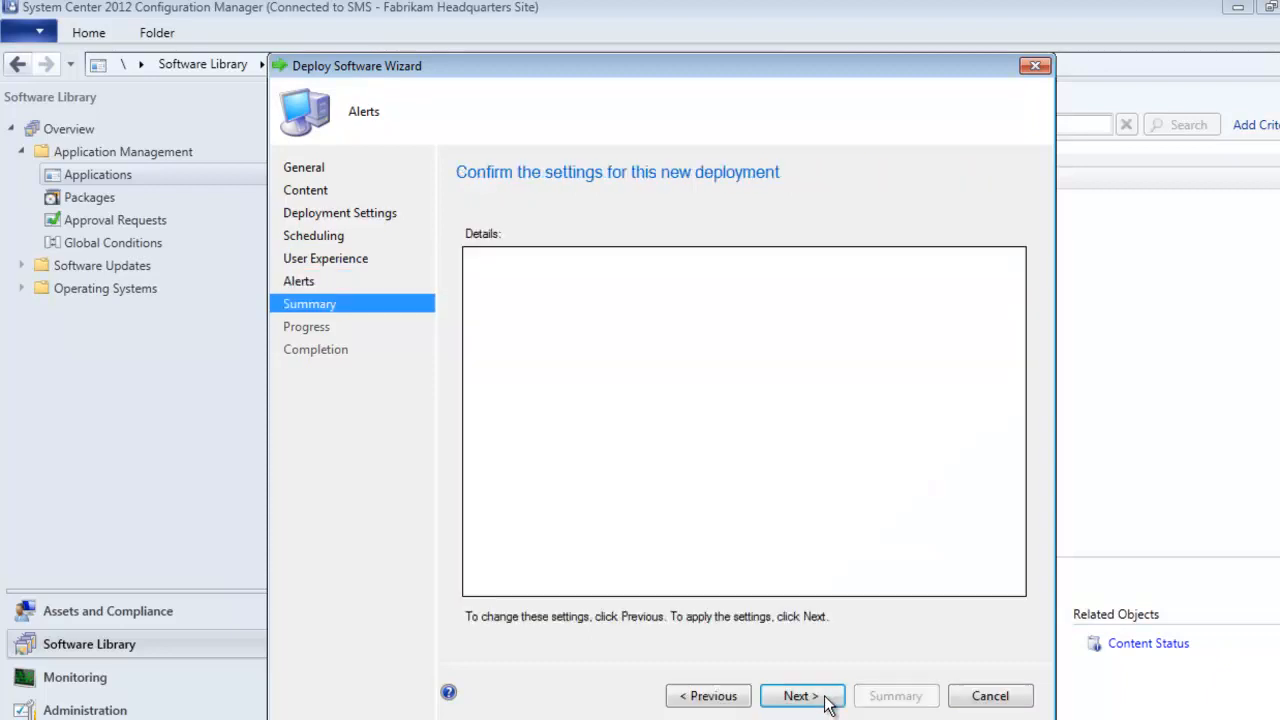
left_click(825, 703)
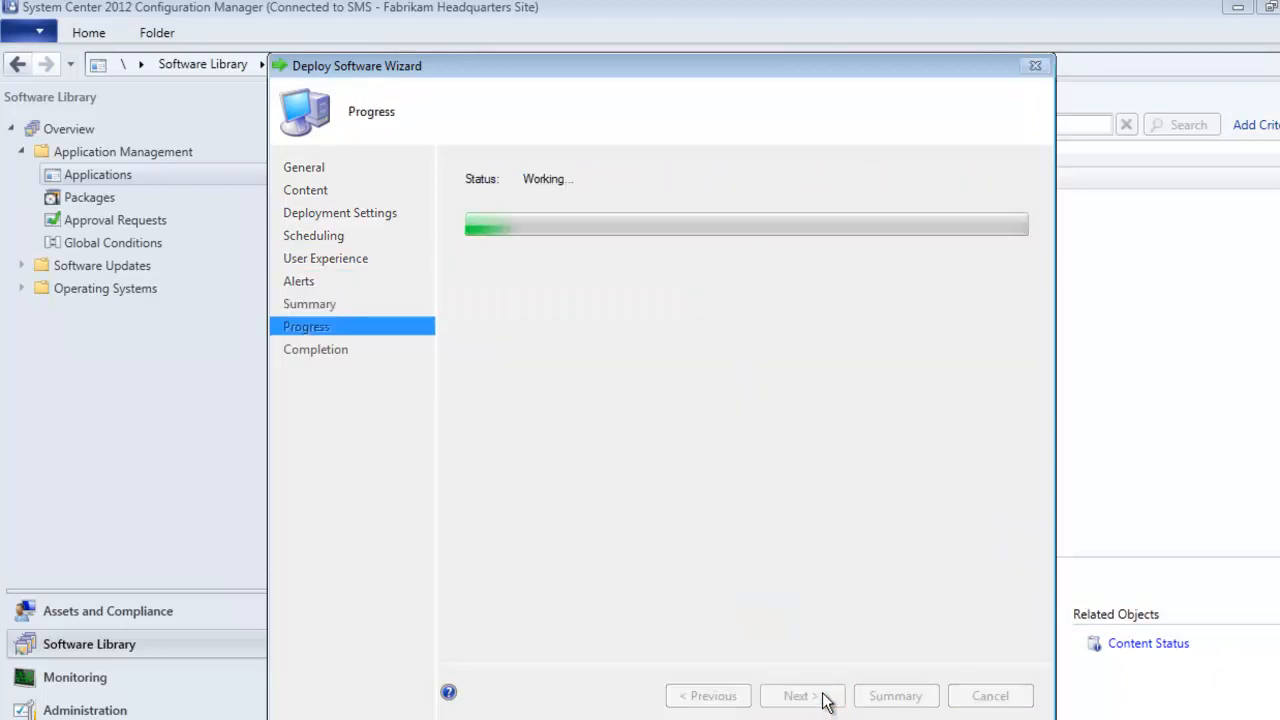
left_click(990, 696)
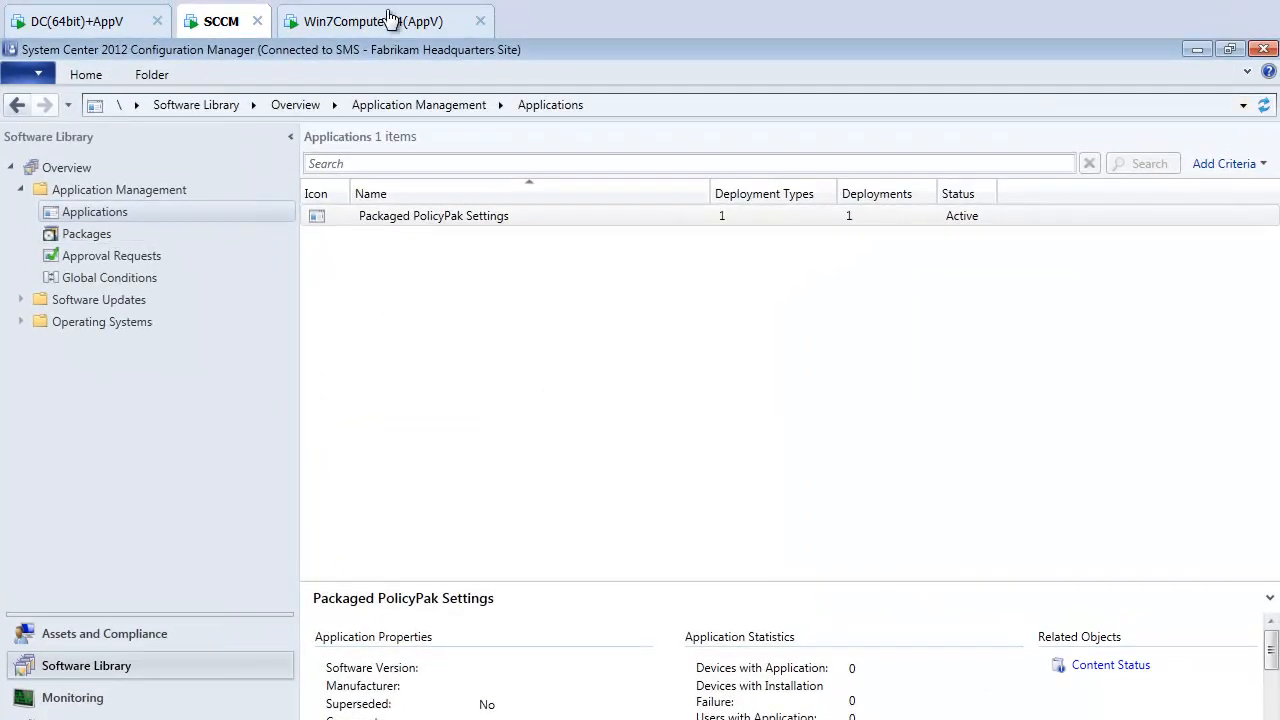
- Switch to the Win7Computer64(AppV) machine and examine Adobe Reader X's Updater, JavaScript and Security (Enhanced) preferences before the settings arrive
left_click(357, 29)
double_click(36, 172)
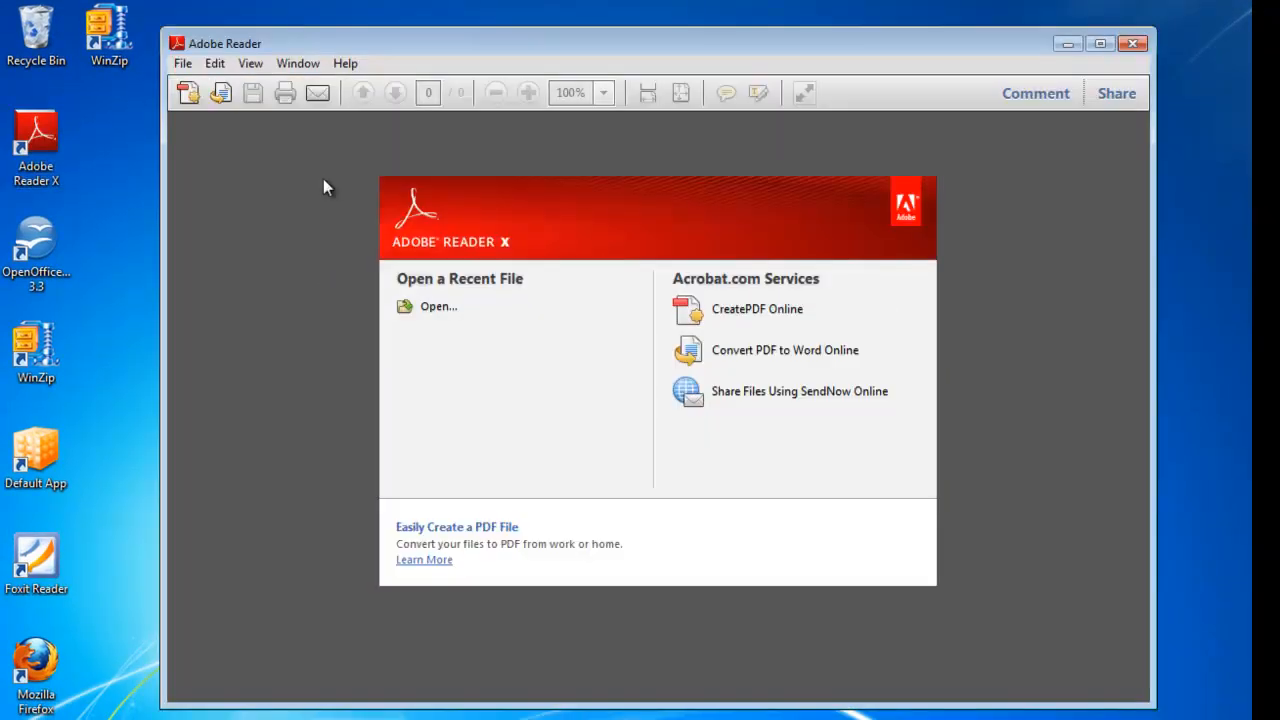
left_click(215, 63)
left_click(294, 504)
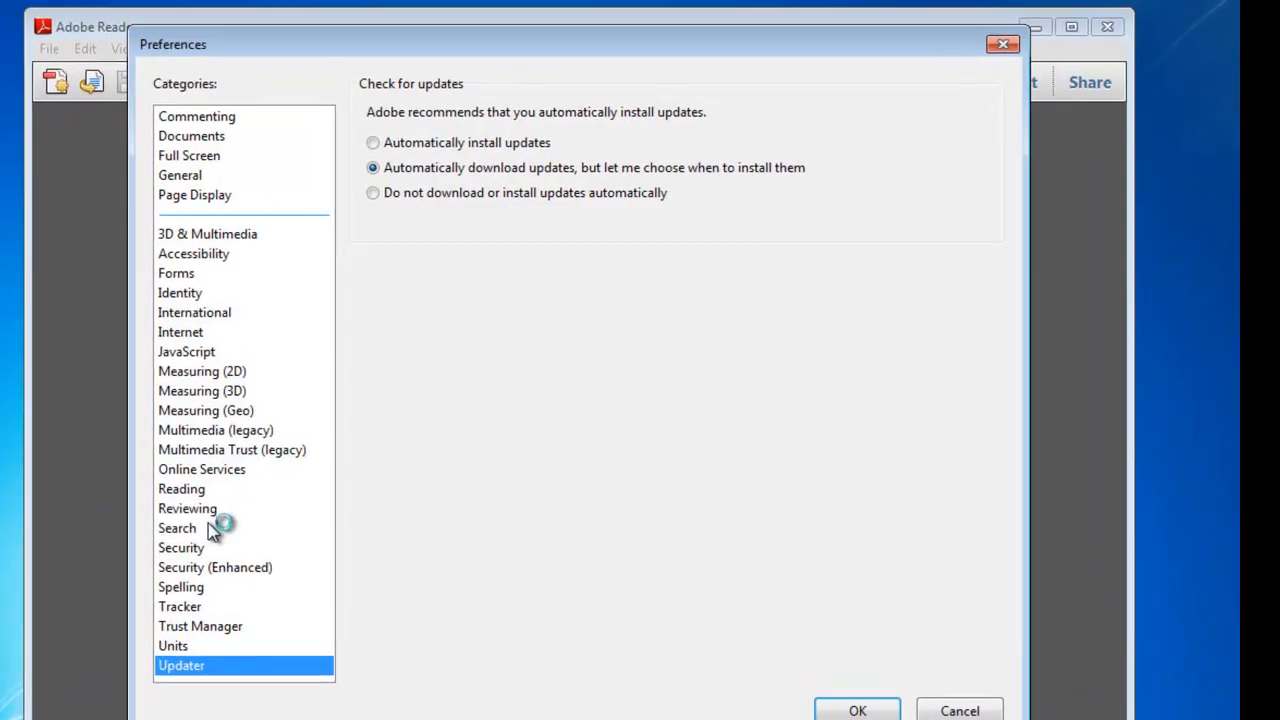
left_click(200, 356)
left_click(420, 115)
left_click(420, 115)
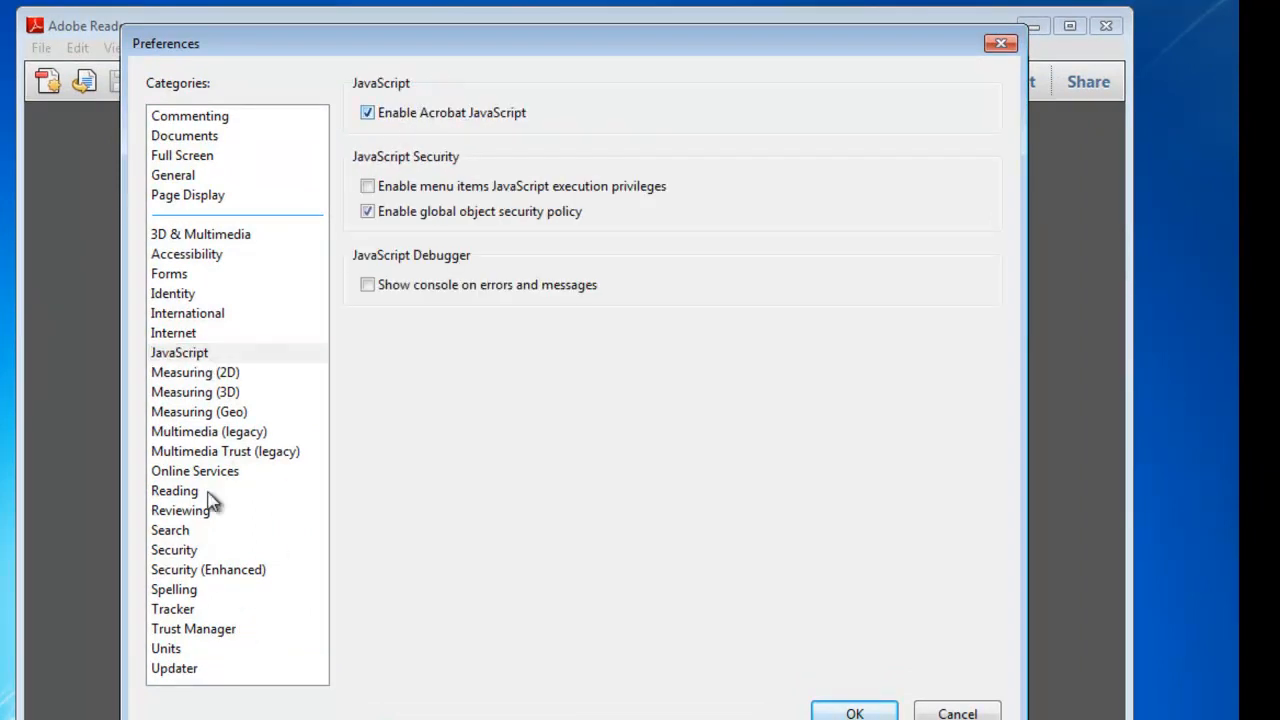
left_click(196, 575)
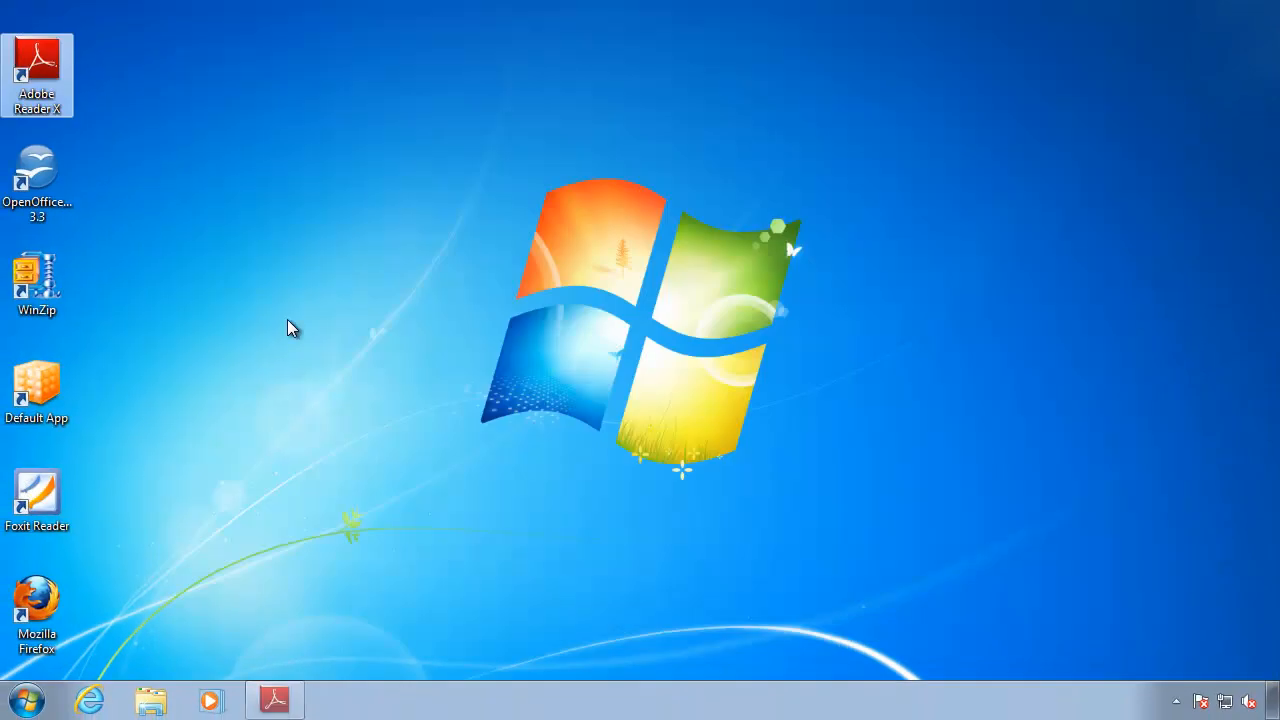
left_click(287, 319)
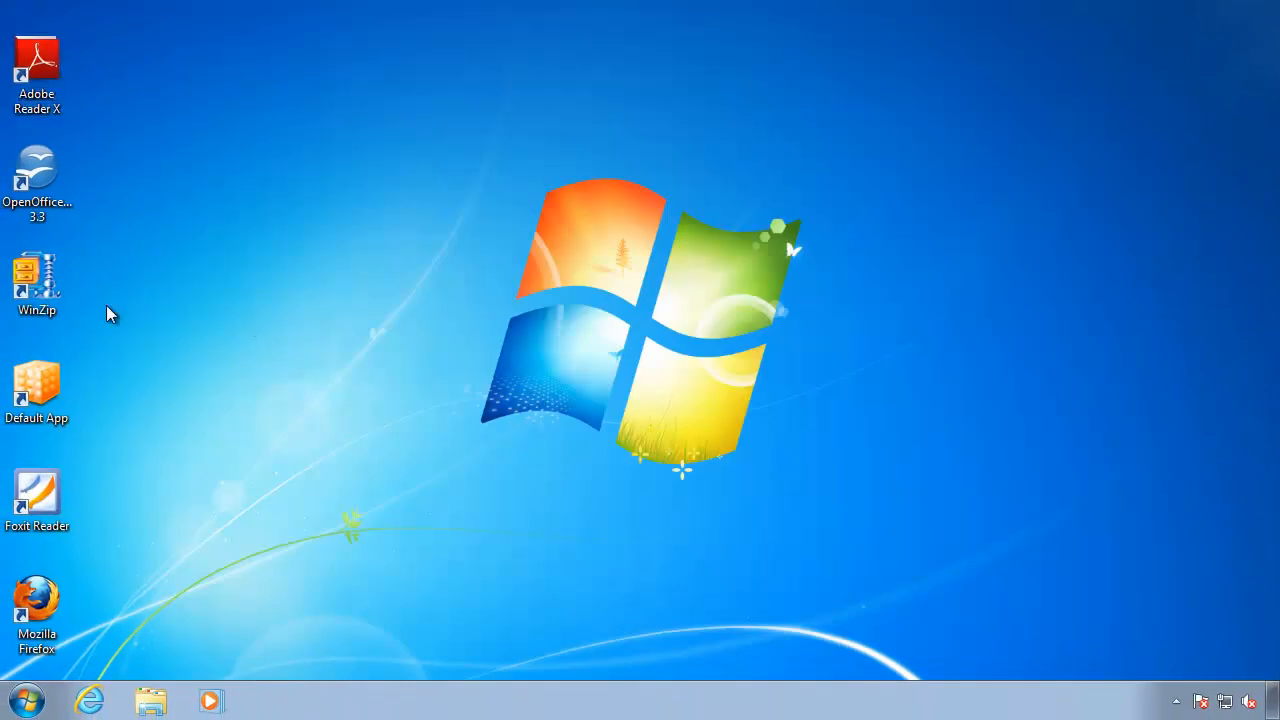
- Check the Security and General options in Mozilla Firefox, then close the browser
double_click(37, 605)
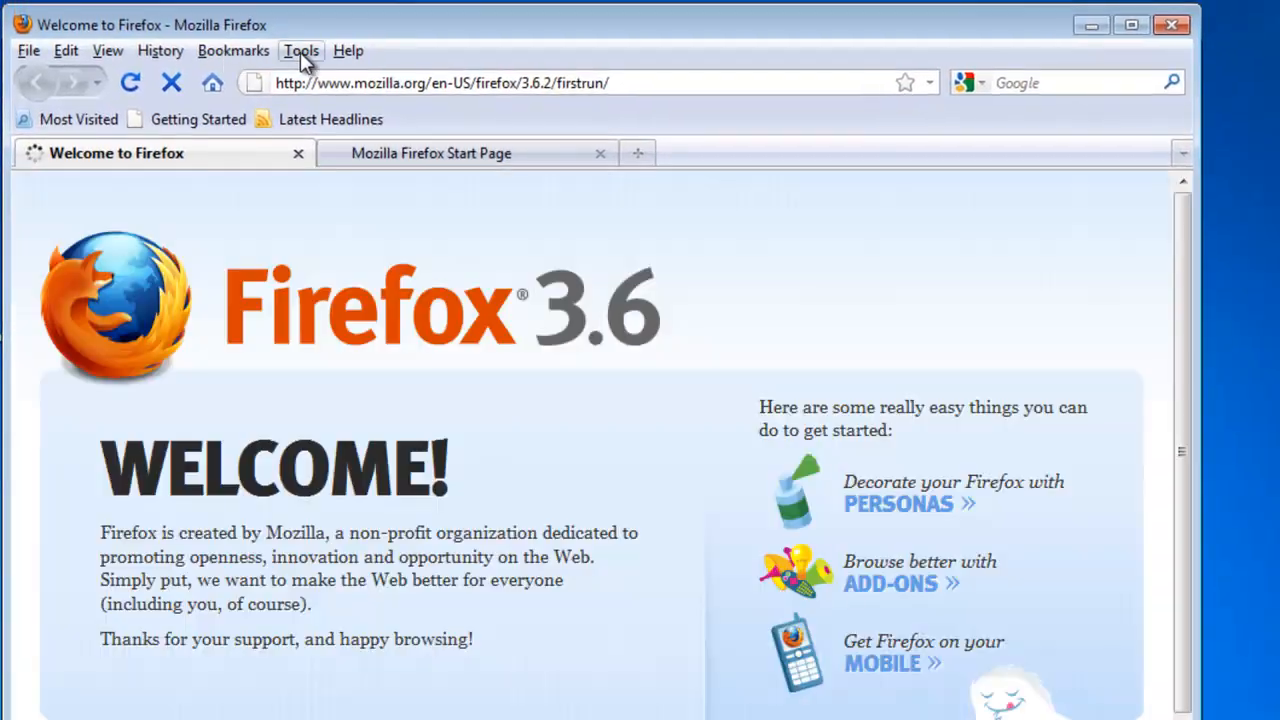
left_click(301, 52)
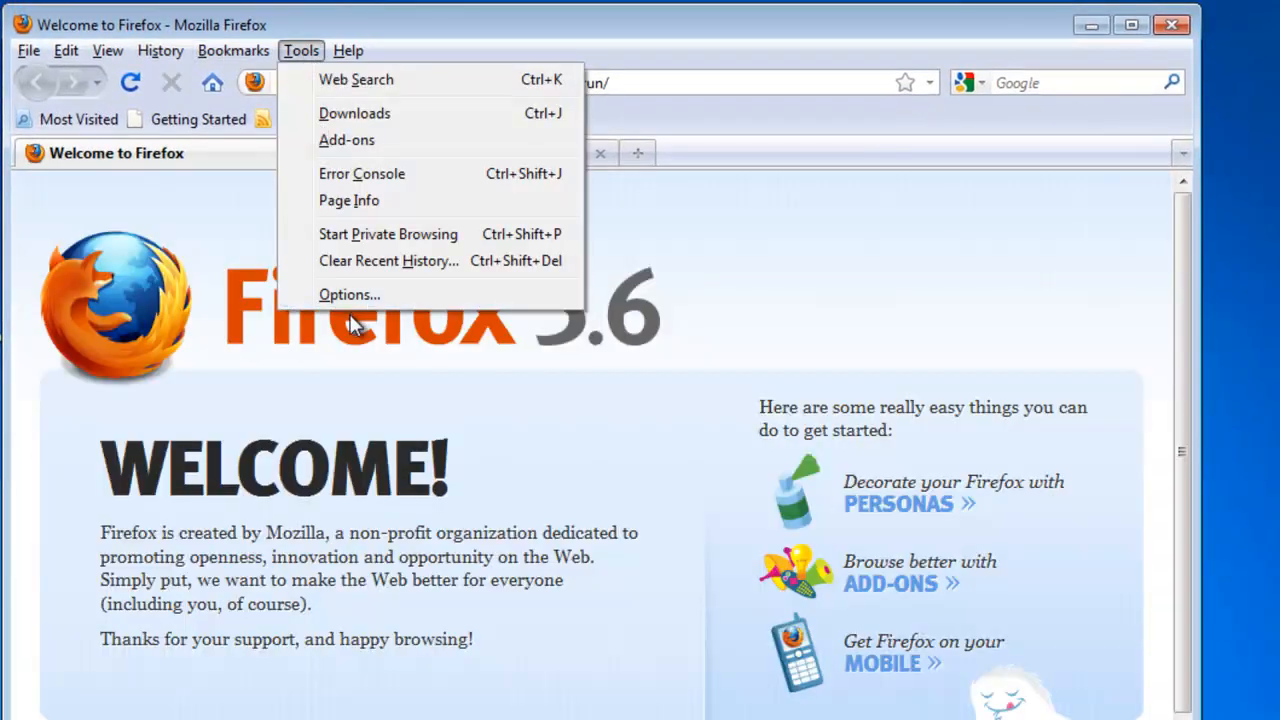
left_click(349, 295)
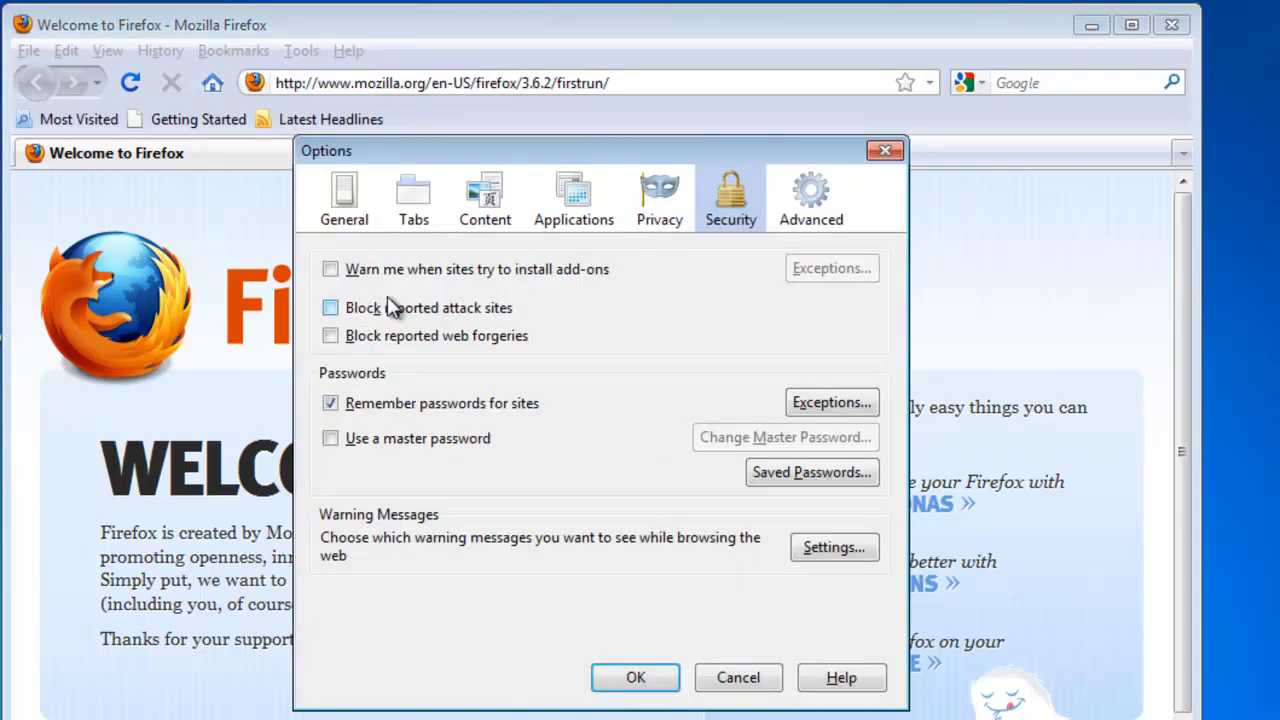
left_click(338, 212)
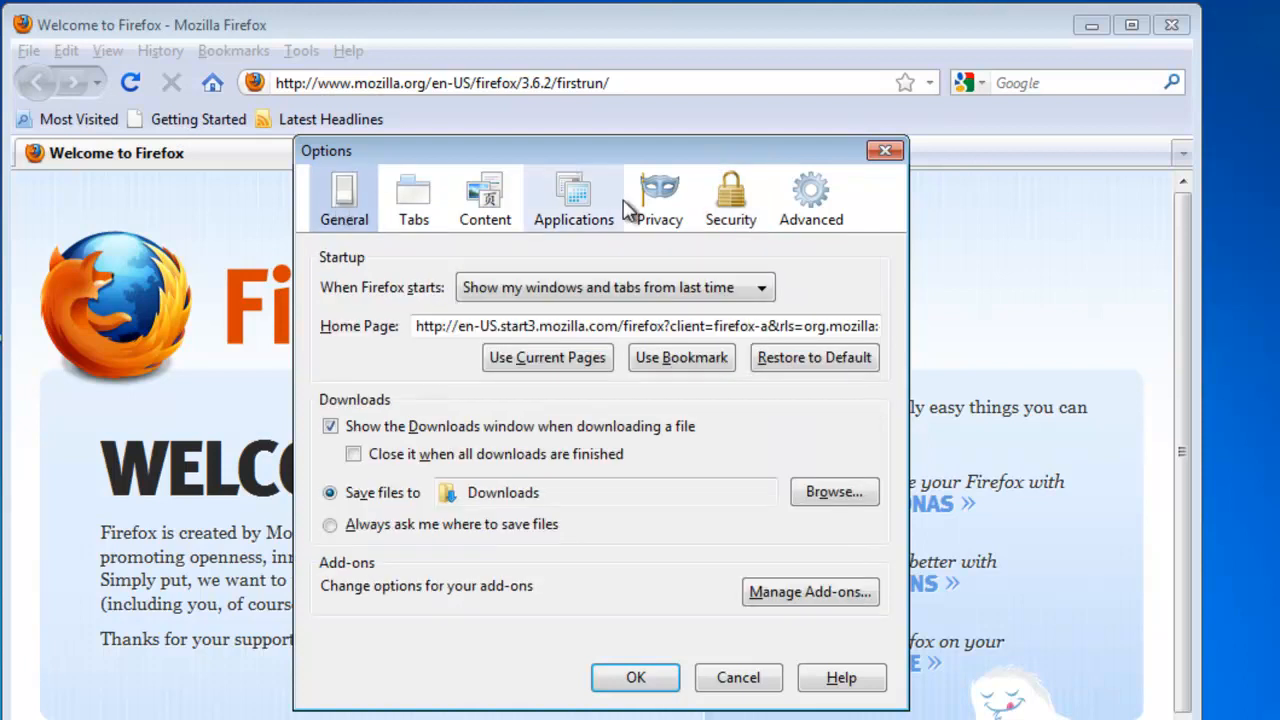
left_click(886, 151)
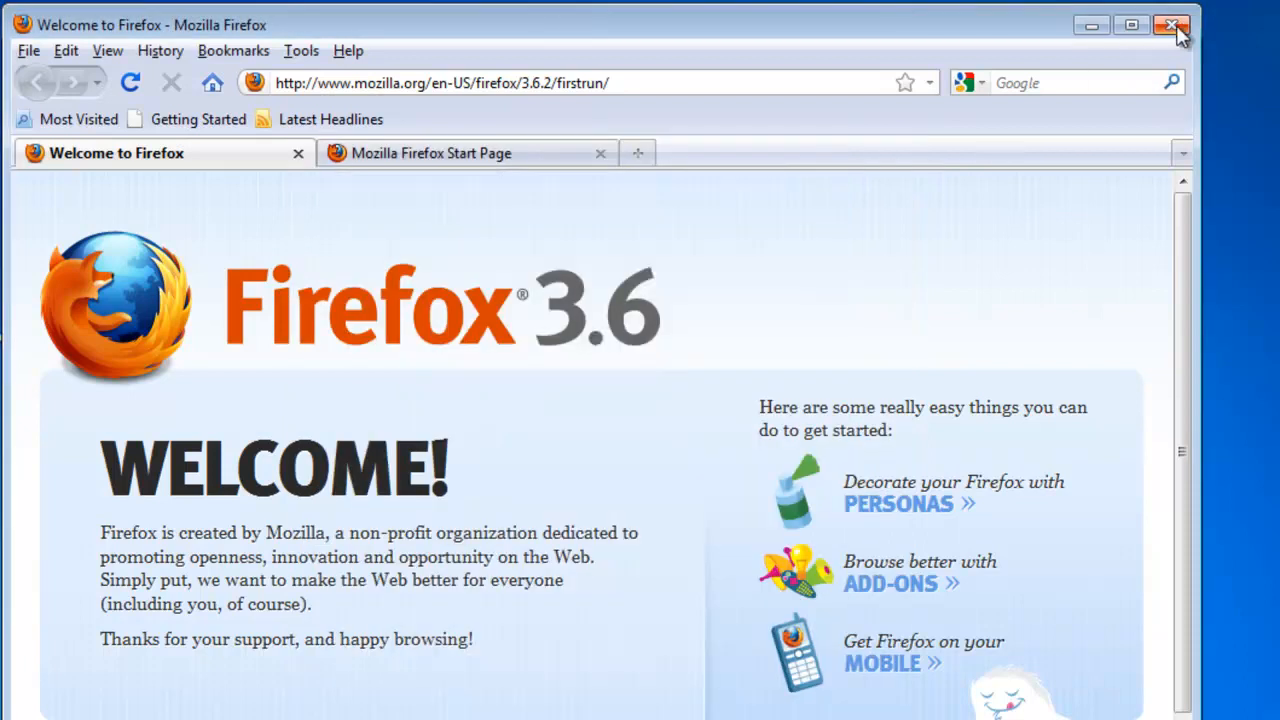
left_click(1171, 24)
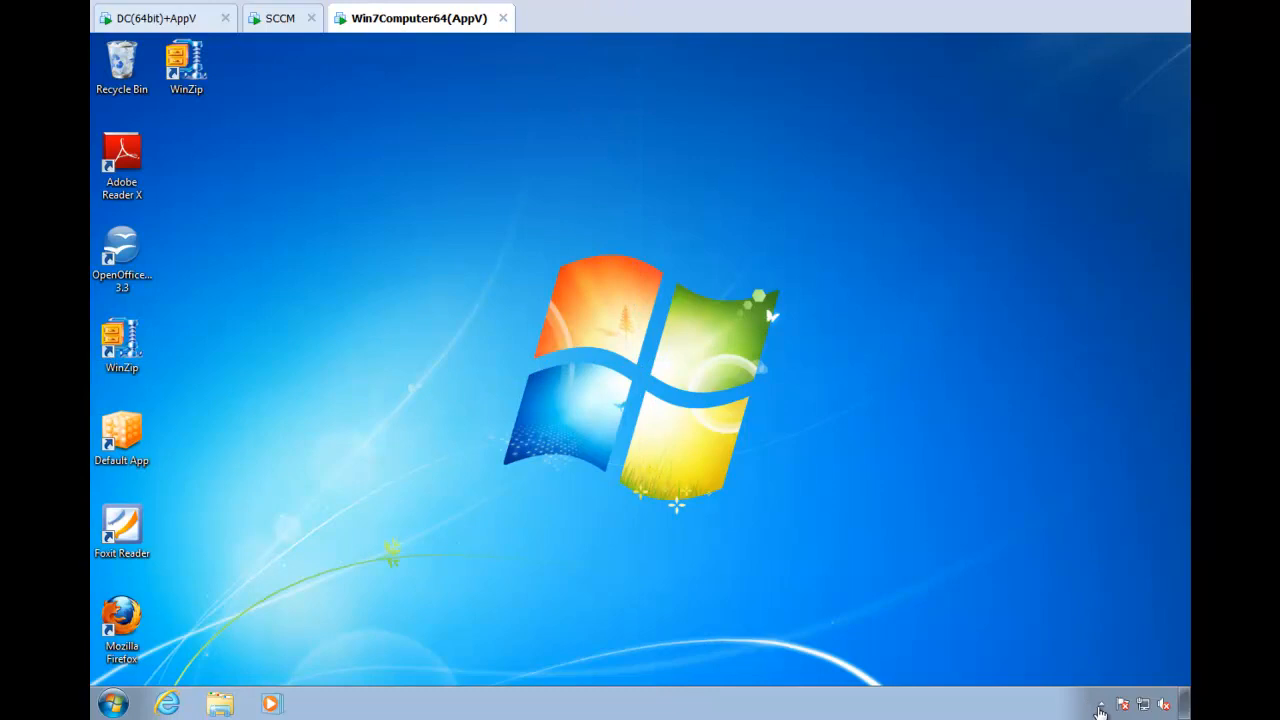
- Open Software Center on the Windows 7 client
left_click(1102, 706)
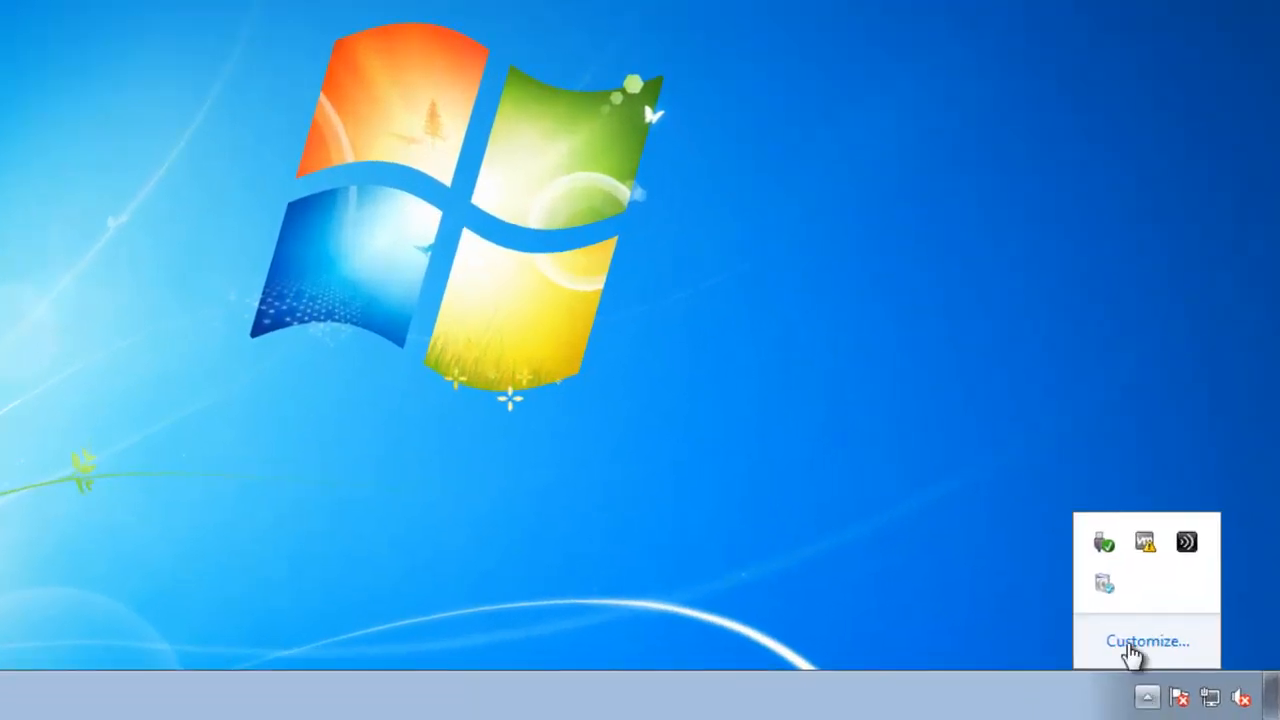
right_click(1106, 590)
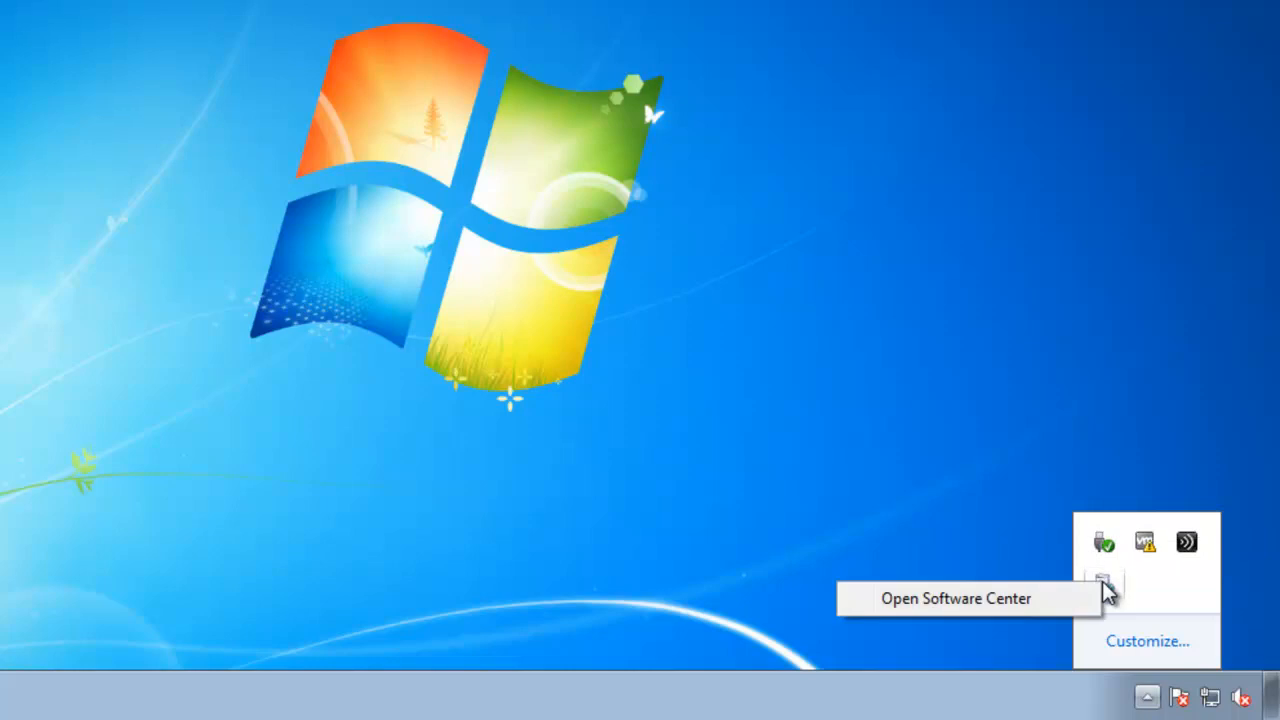
left_click(1014, 602)
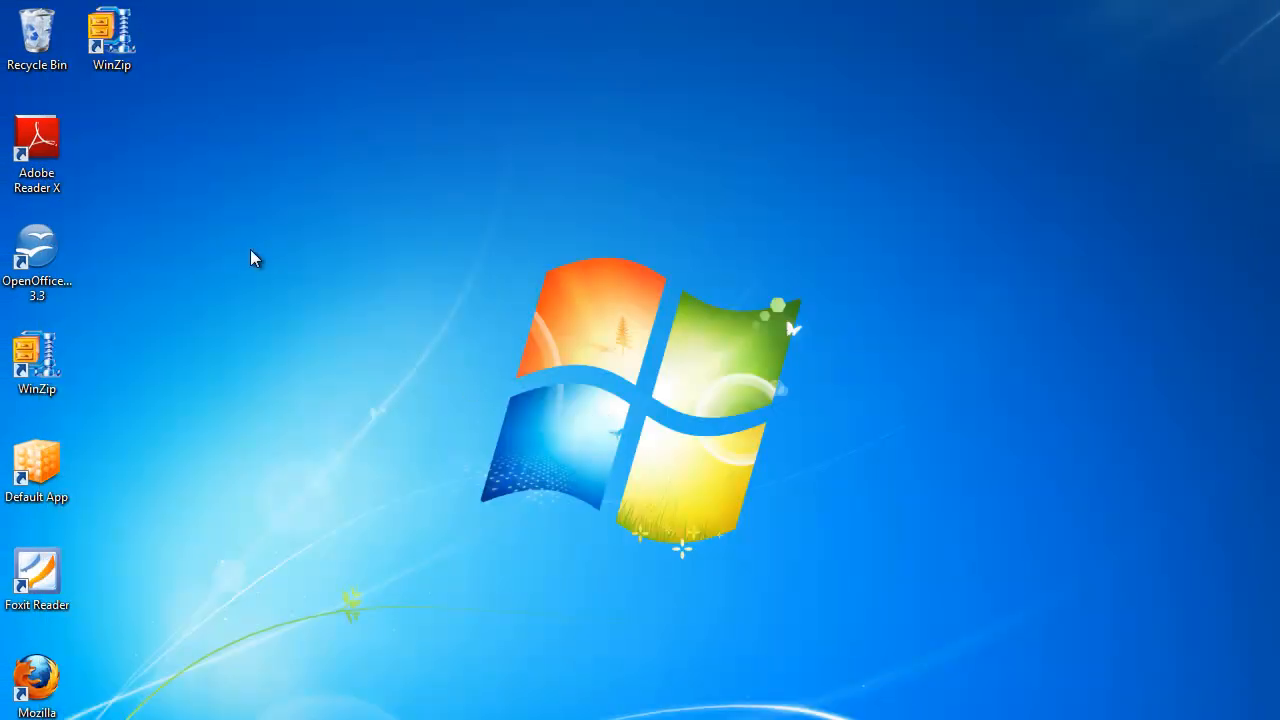
- Reopen Adobe Reader X, check whether its JavaScript, Security (Enhanced) and Updater preferences are enforced, and close it
double_click(48, 146)
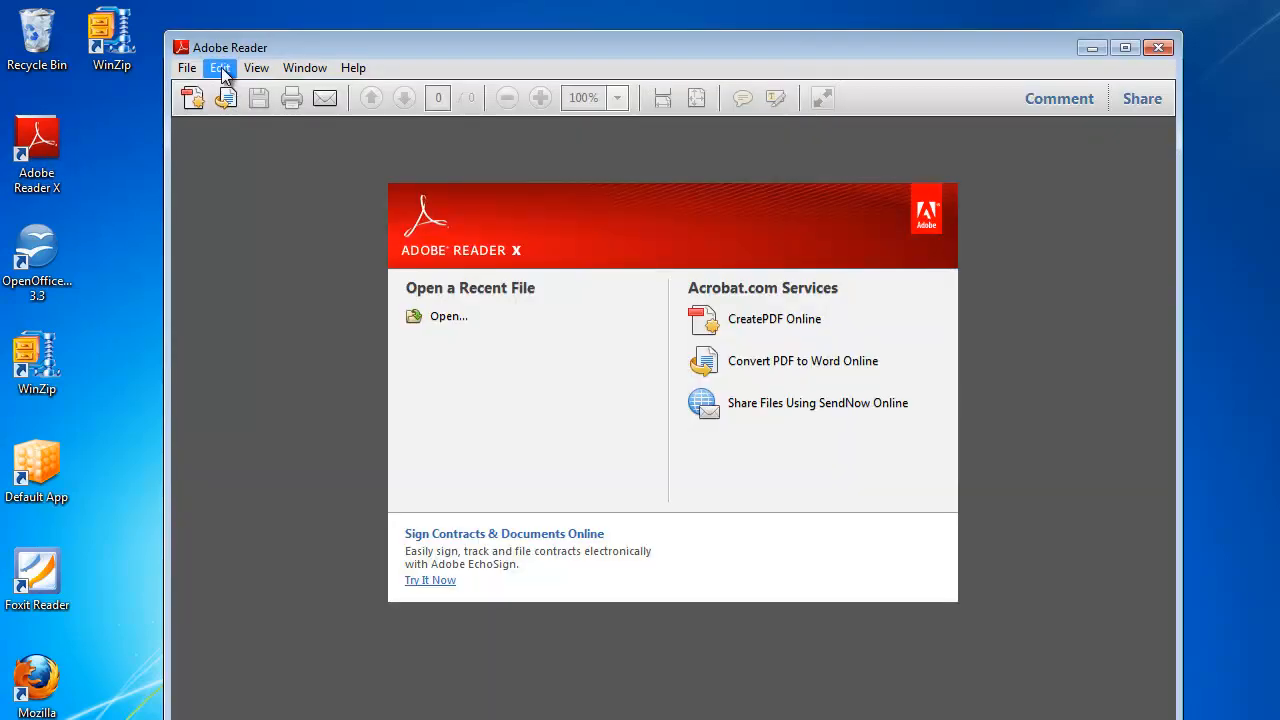
left_click(220, 67)
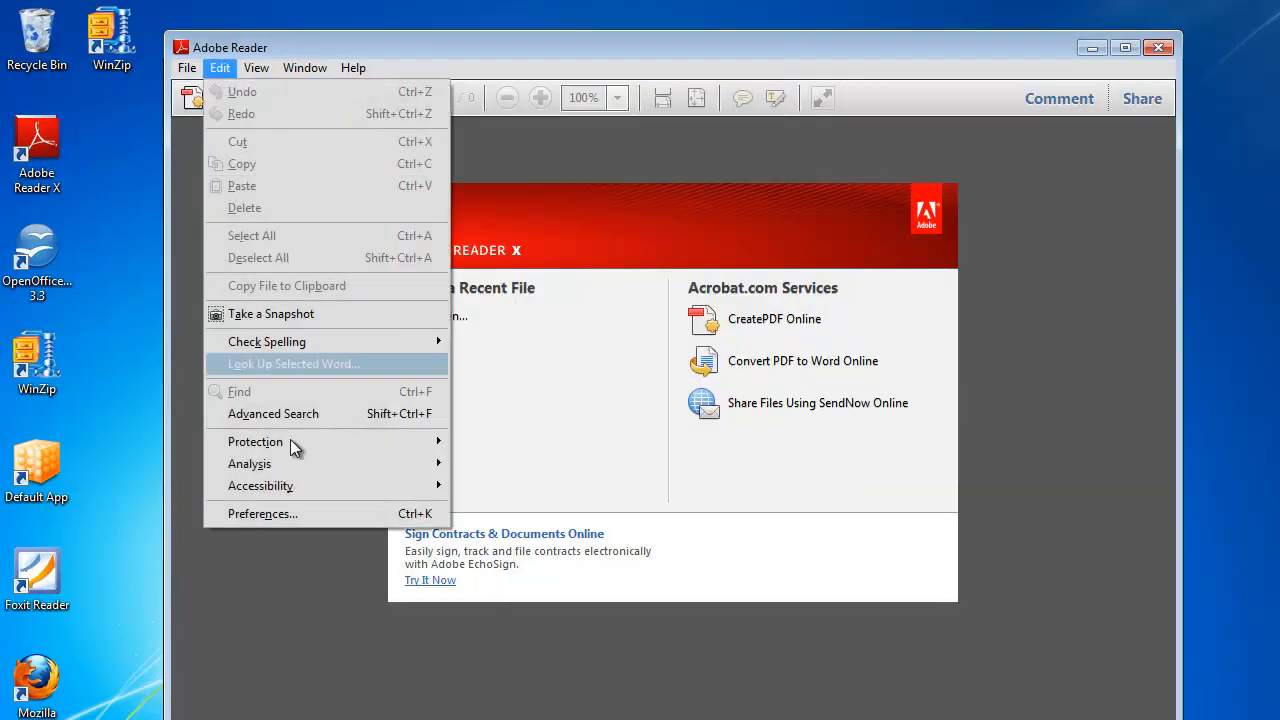
left_click(280, 511)
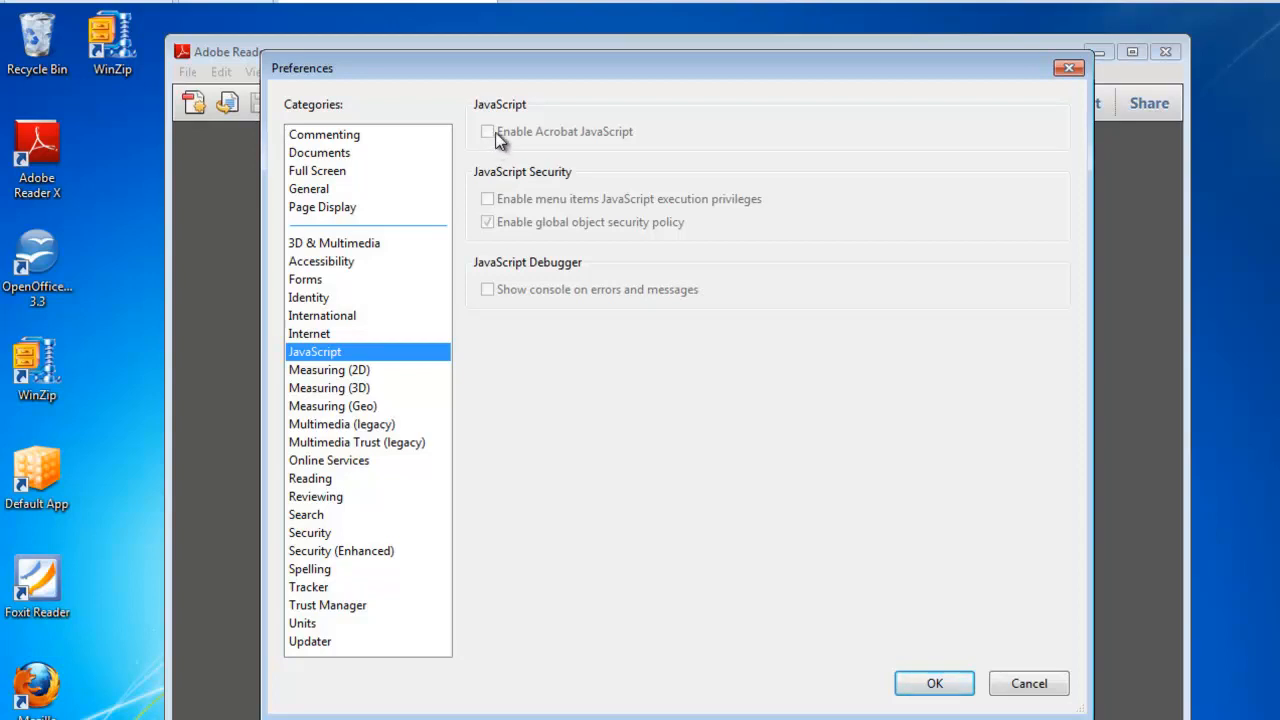
left_click(378, 555)
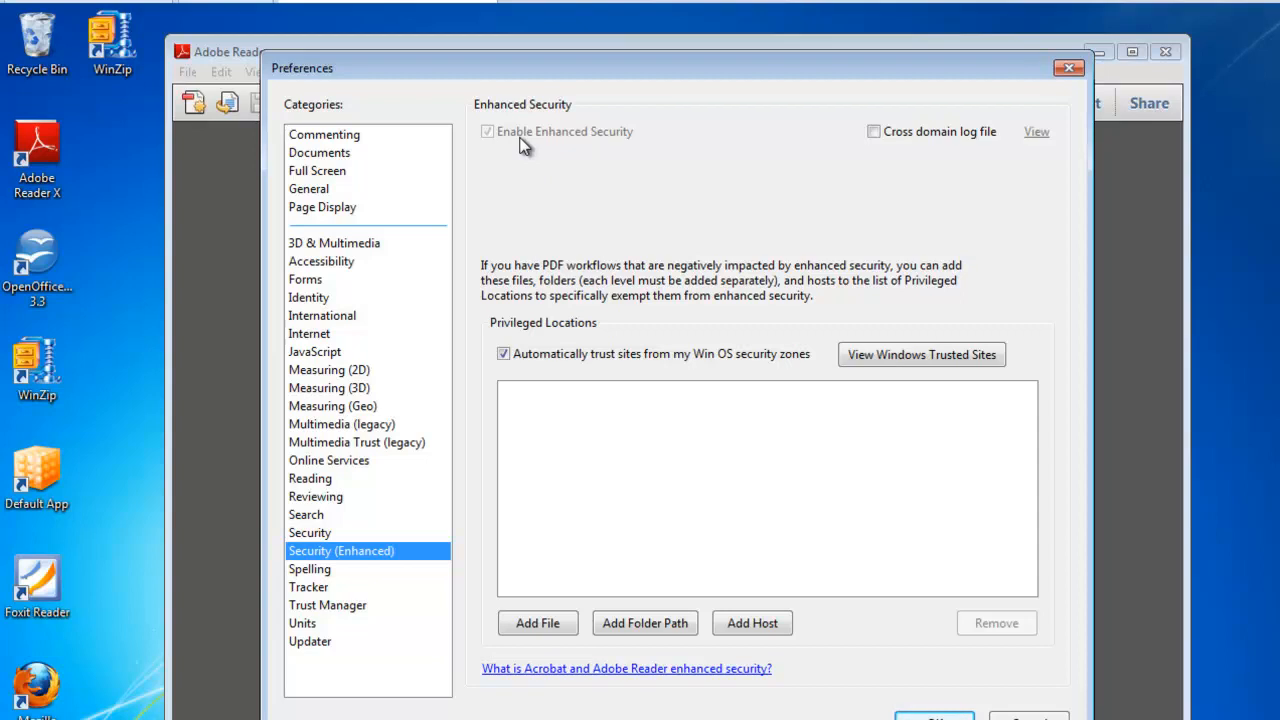
left_click(331, 648)
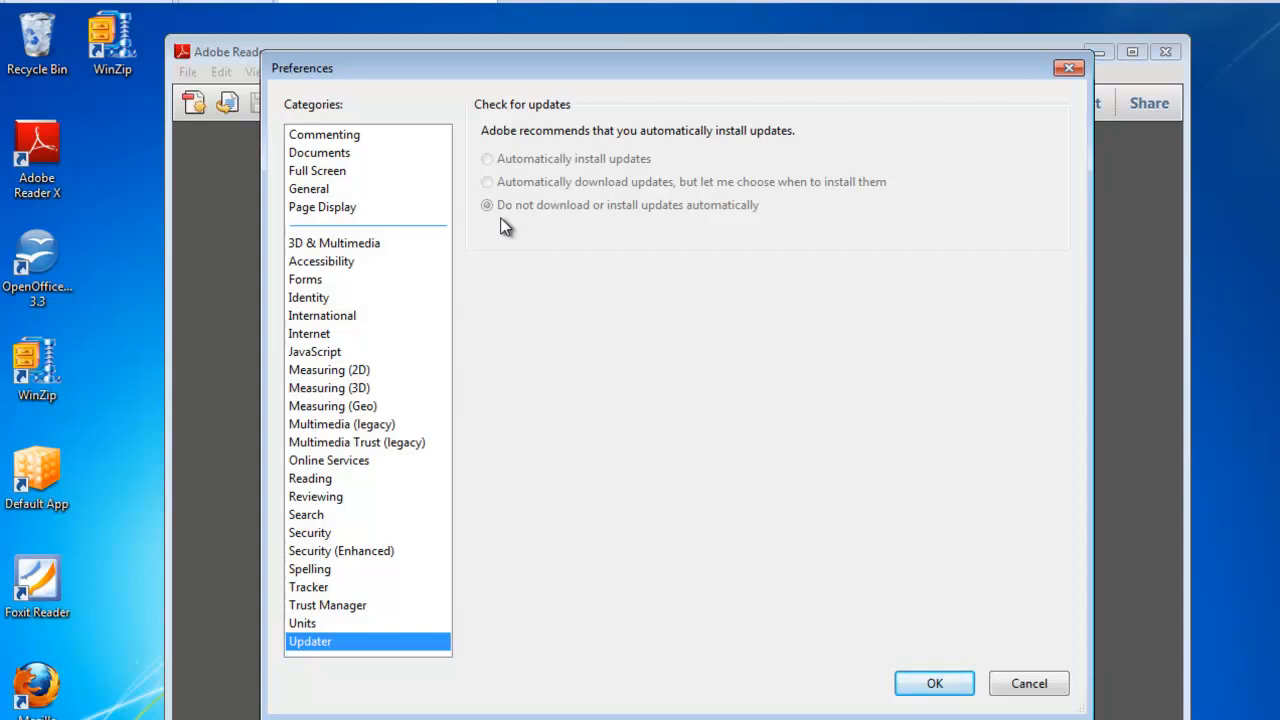
left_click(934, 682)
left_click(1165, 52)
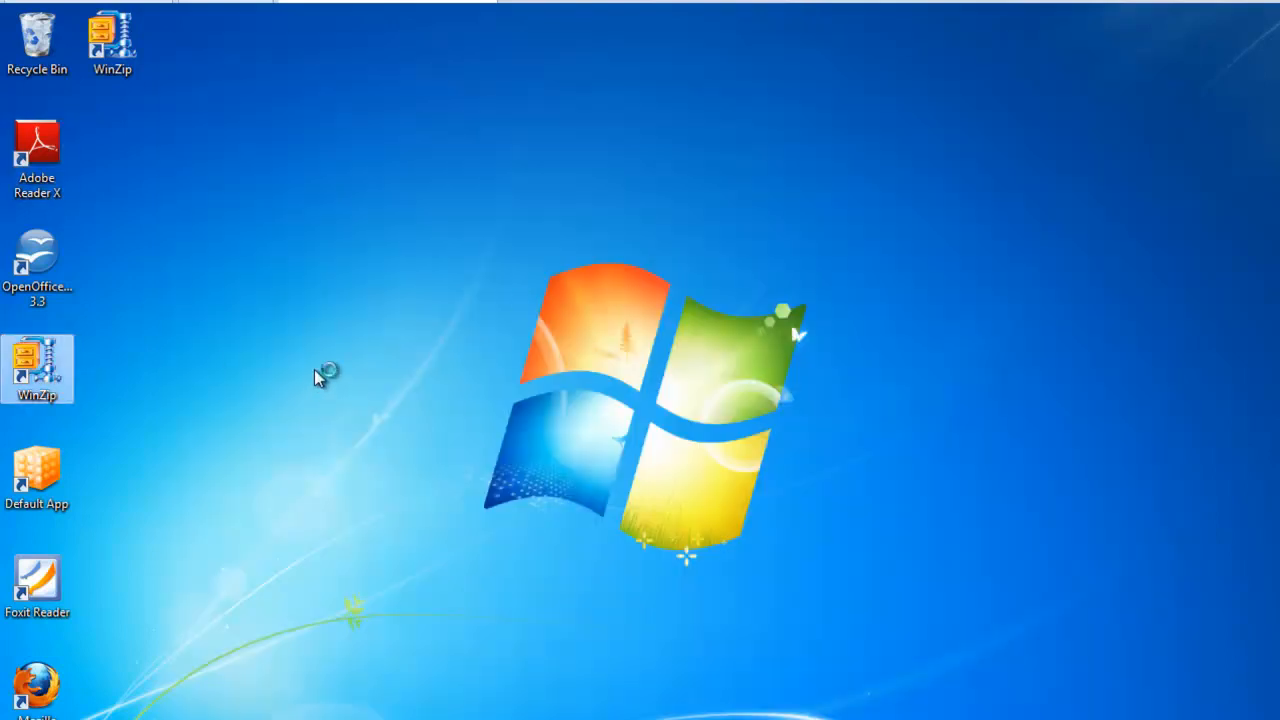
- Check the Passwords, E-mail and Miscellaneous settings in WinZip's configuration for the delivered values, then close the configuration and WinZip
left_click(726, 348)
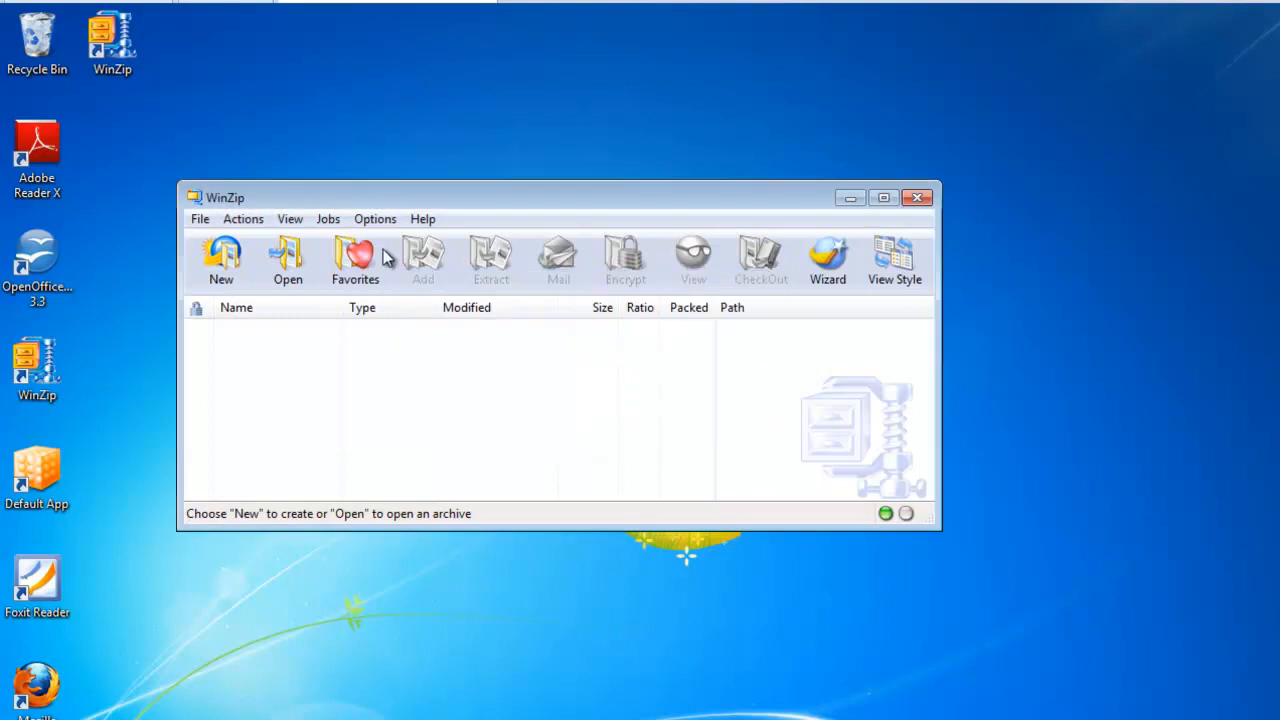
left_click(388, 222)
left_click(425, 243)
left_click(545, 242)
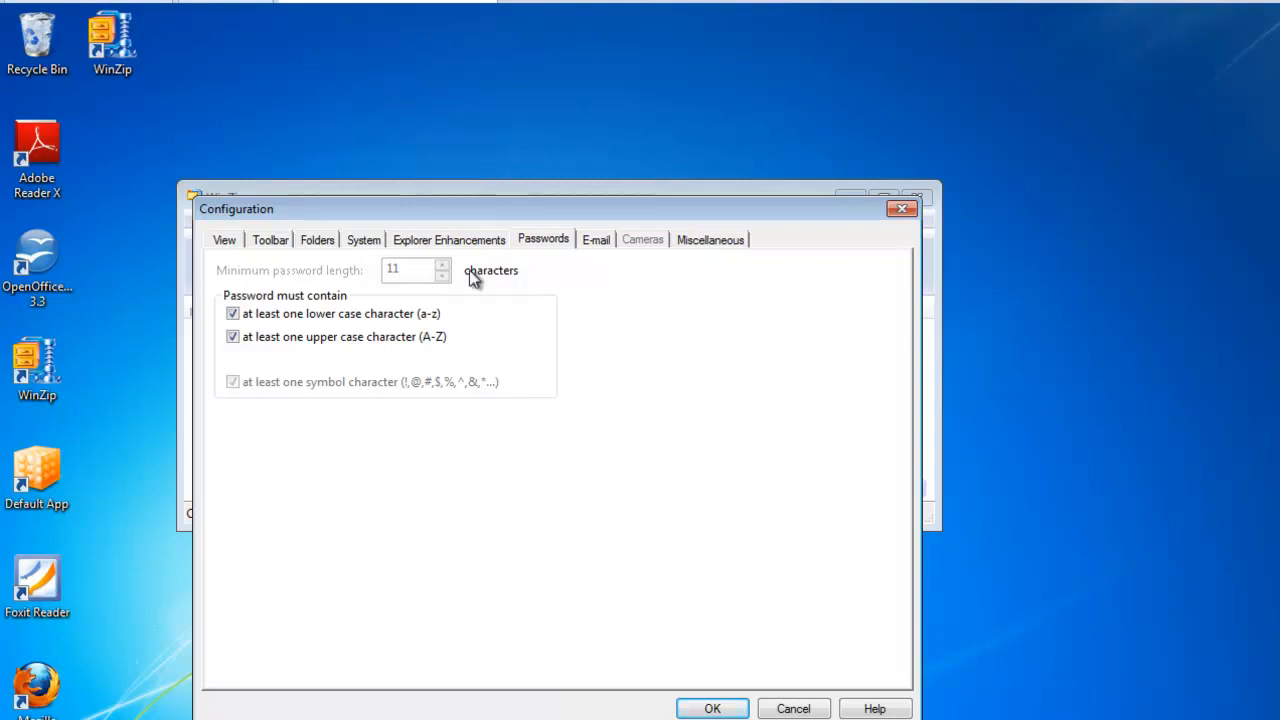
left_click(600, 242)
left_click(710, 241)
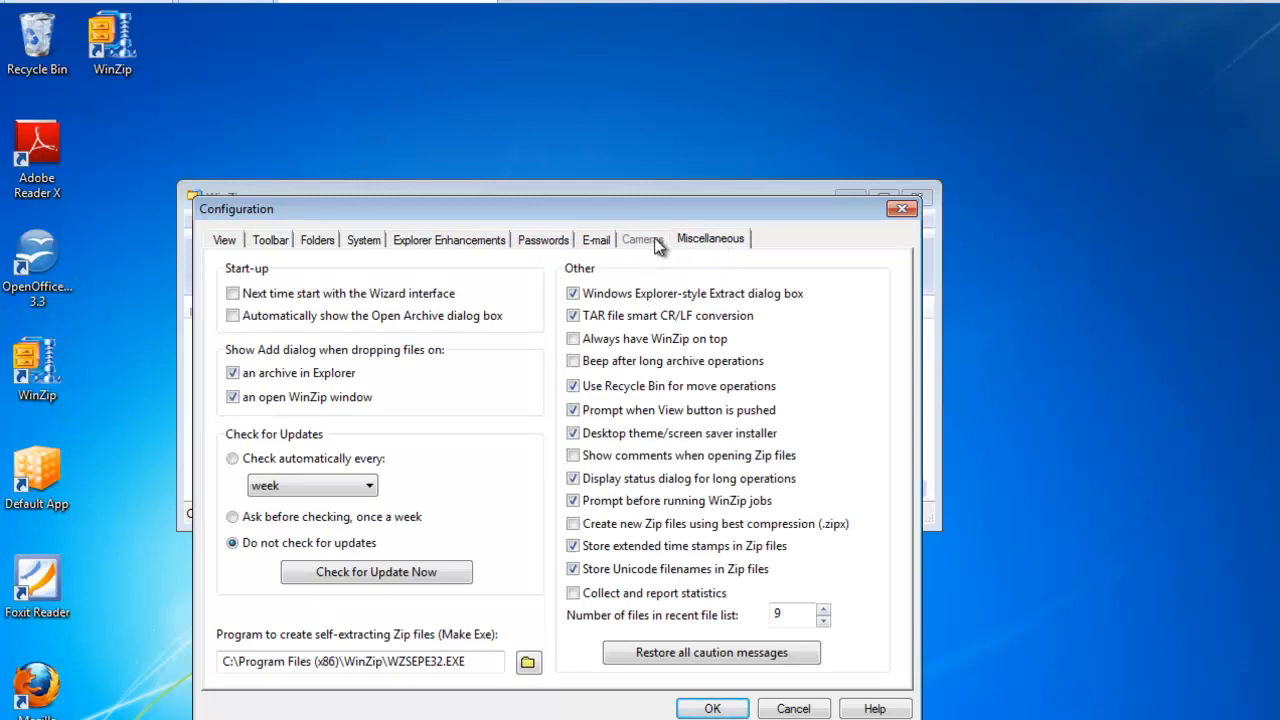
left_click(590, 242)
left_click(552, 240)
left_click(596, 240)
left_click(563, 240)
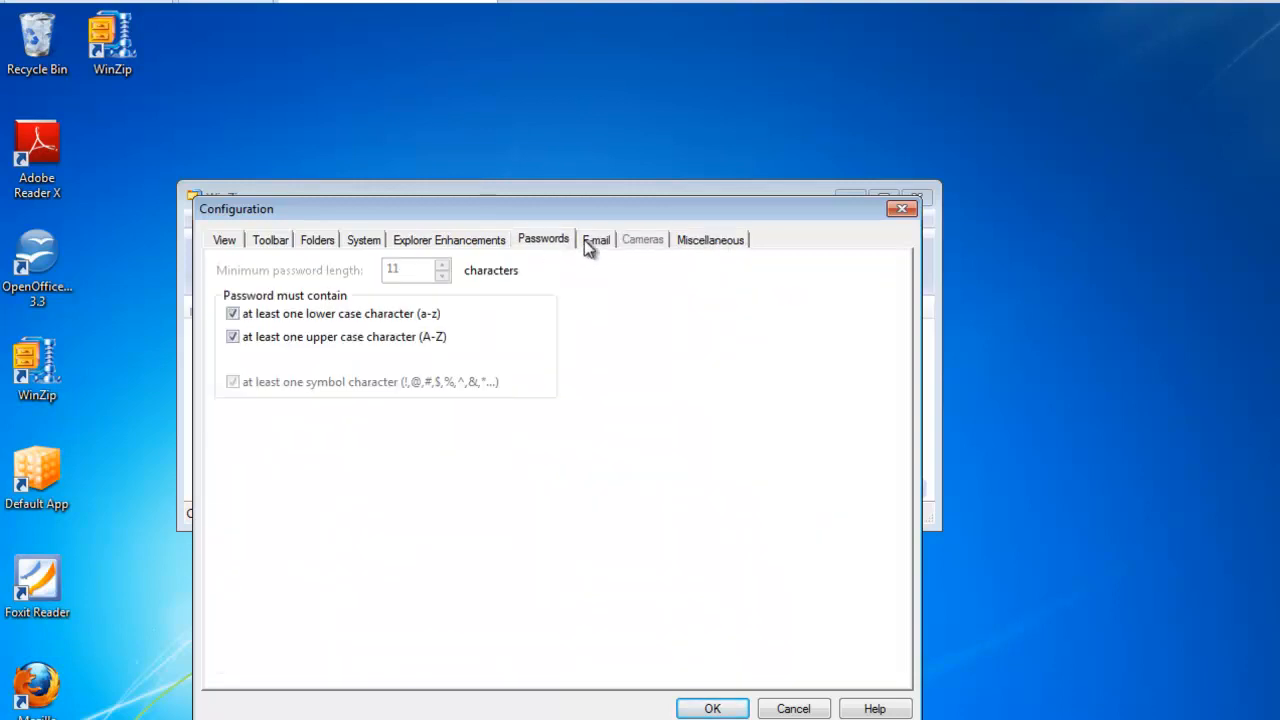
left_click(680, 245)
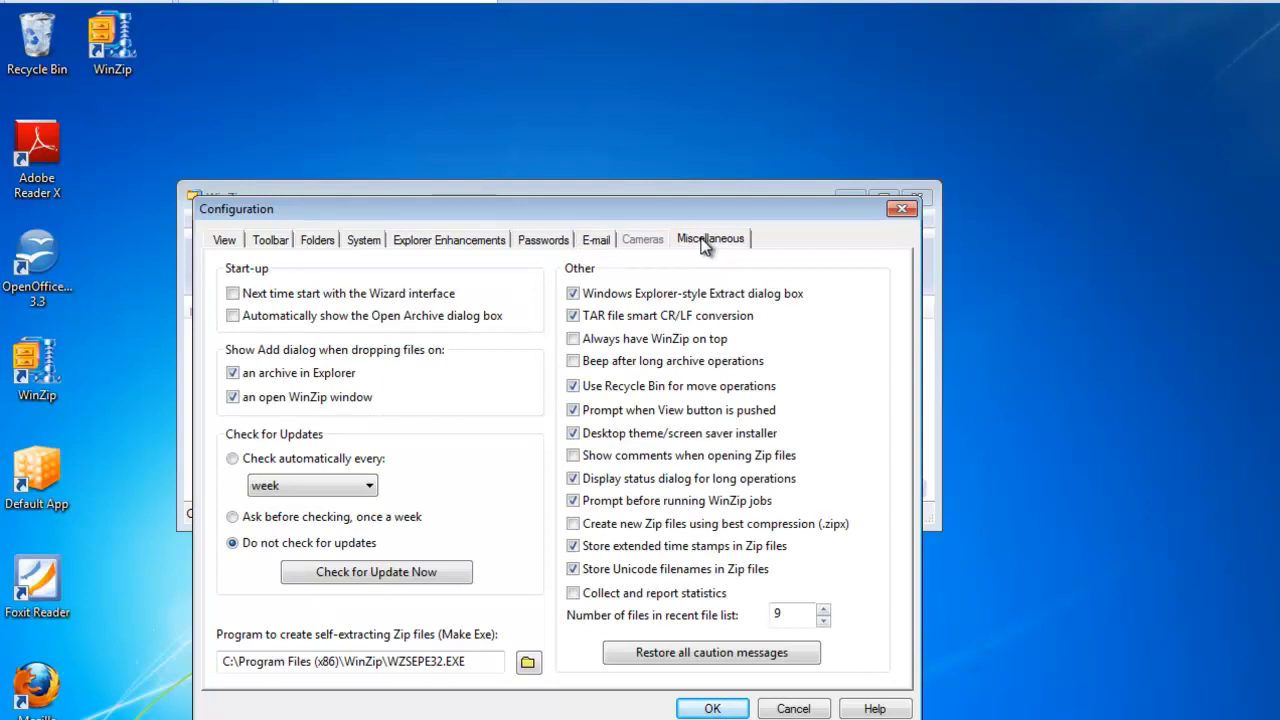
left_click(902, 208)
left_click(916, 198)
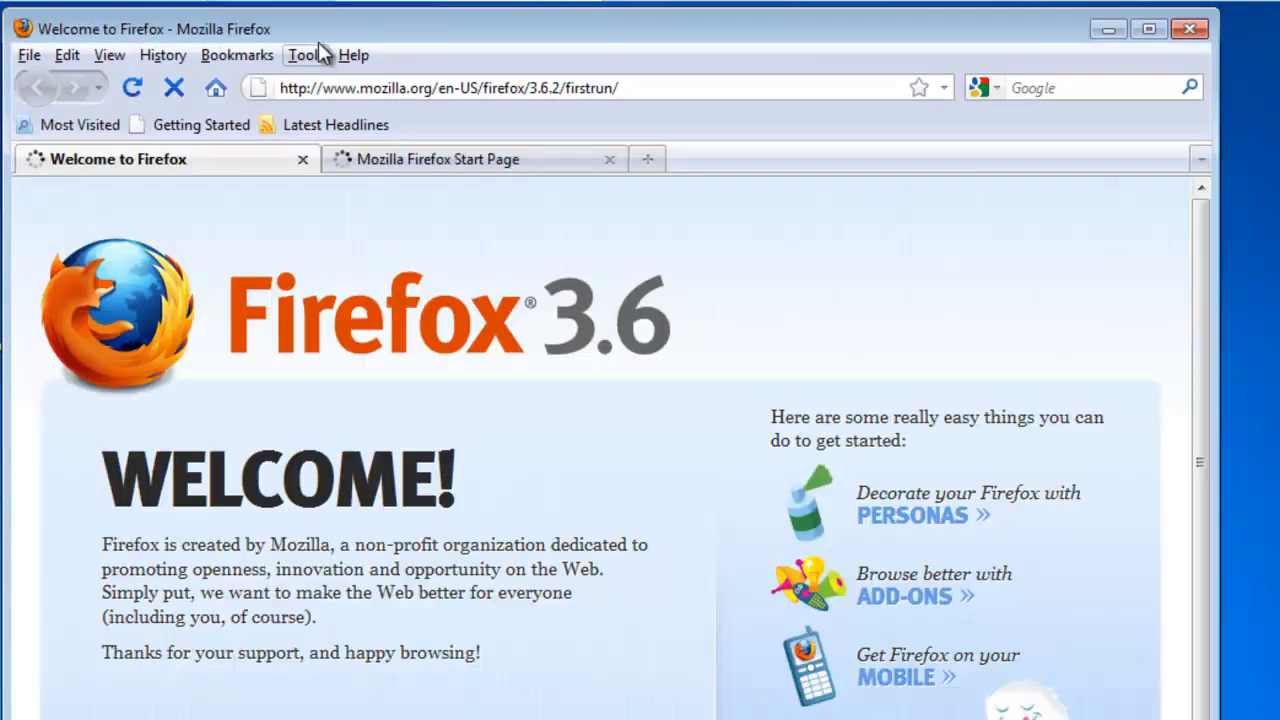
- Check the home page in Firefox's General options and examine the Security options
left_click(319, 44)
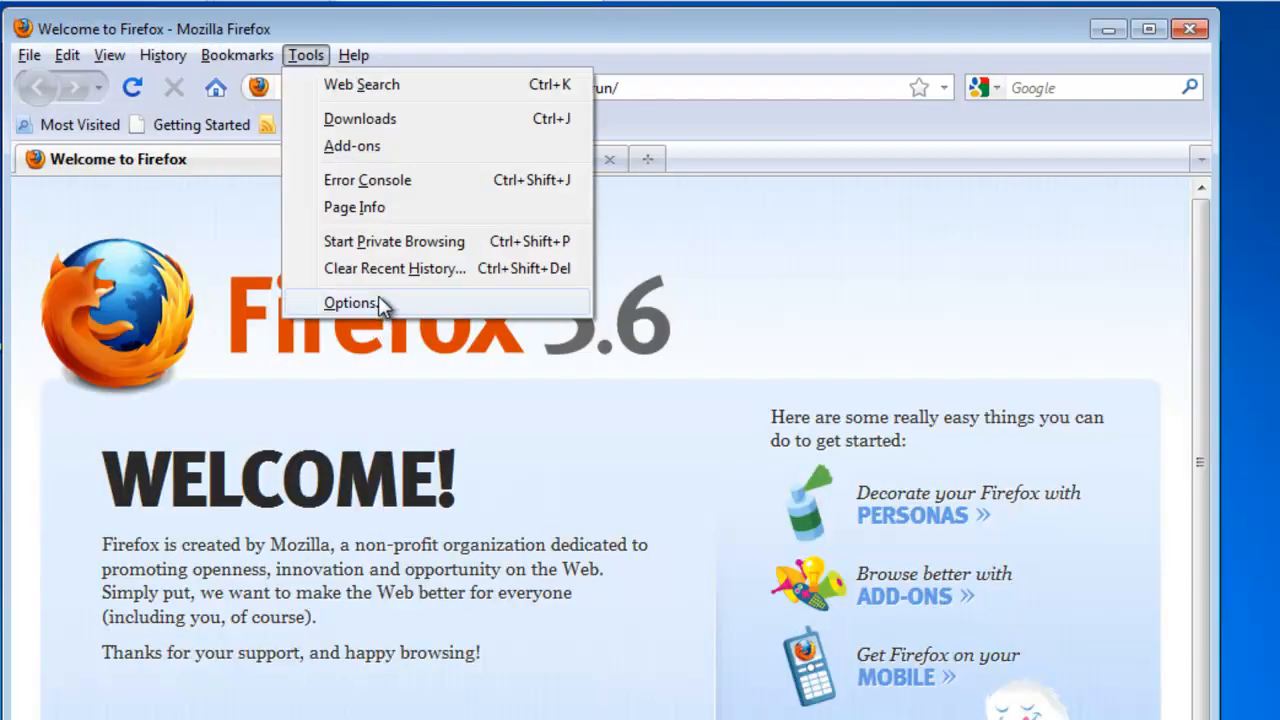
left_click(378, 300)
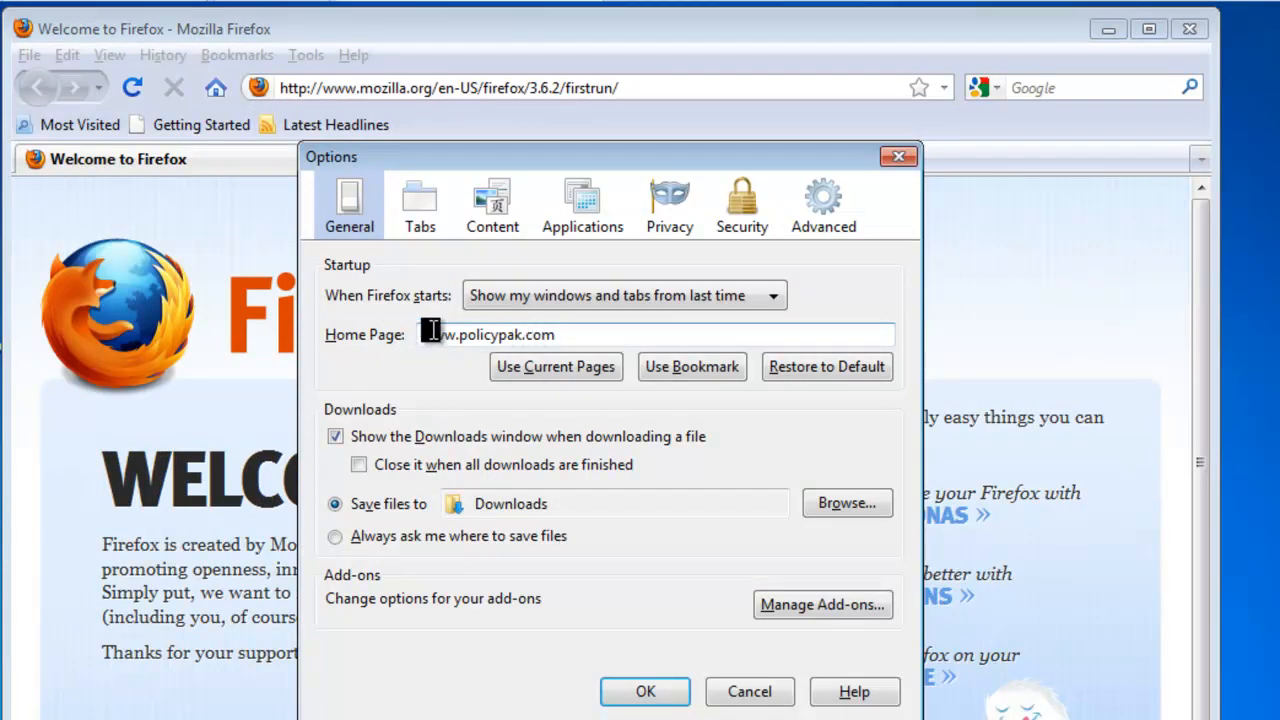
left_click(735, 212)
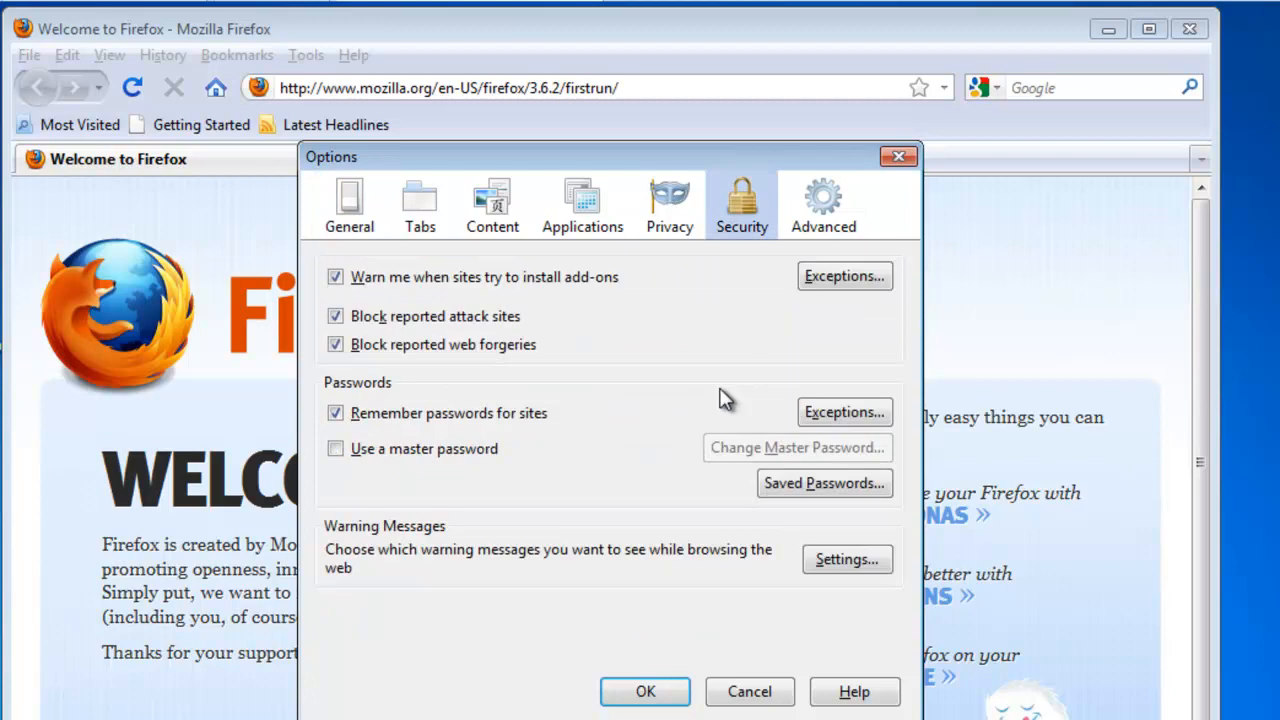
- Turn off Firefox's add-on install warning, reported attack site blocking and reported web forgery blocking, accept the options, and close the browser
left_click(462, 284)
left_click(455, 316)
left_click(448, 342)
left_click(646, 689)
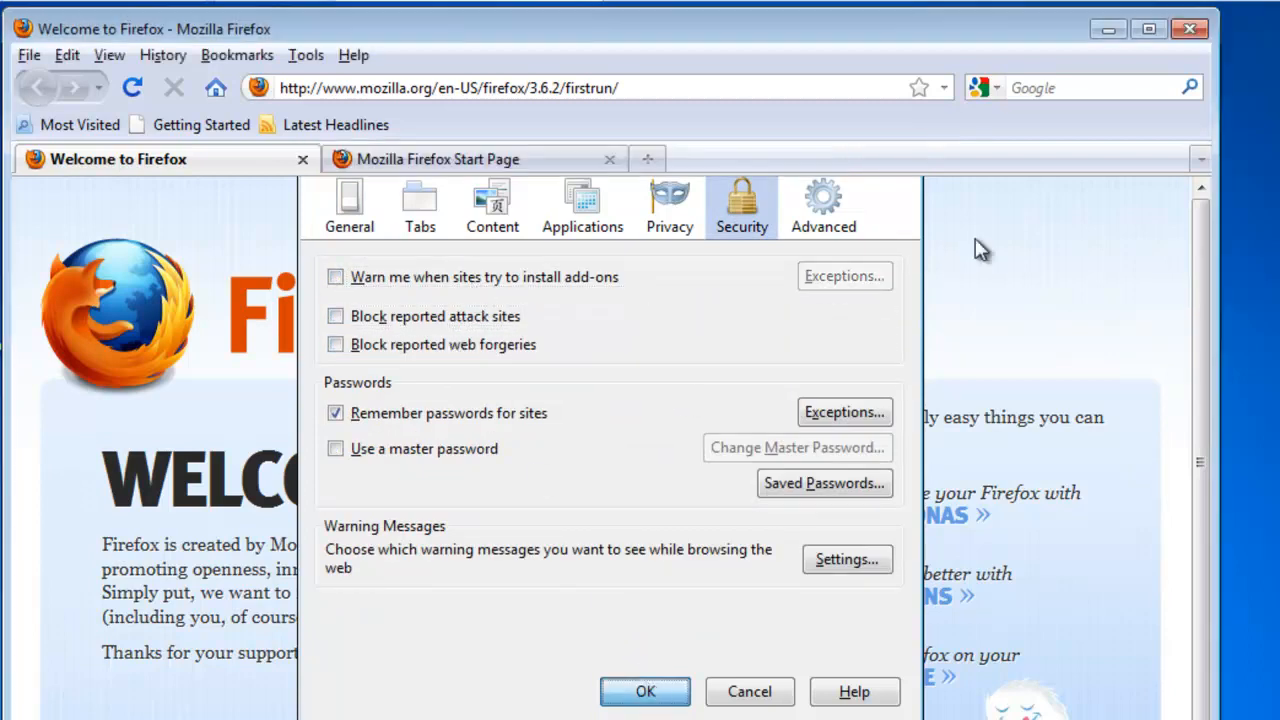
left_click(1189, 29)
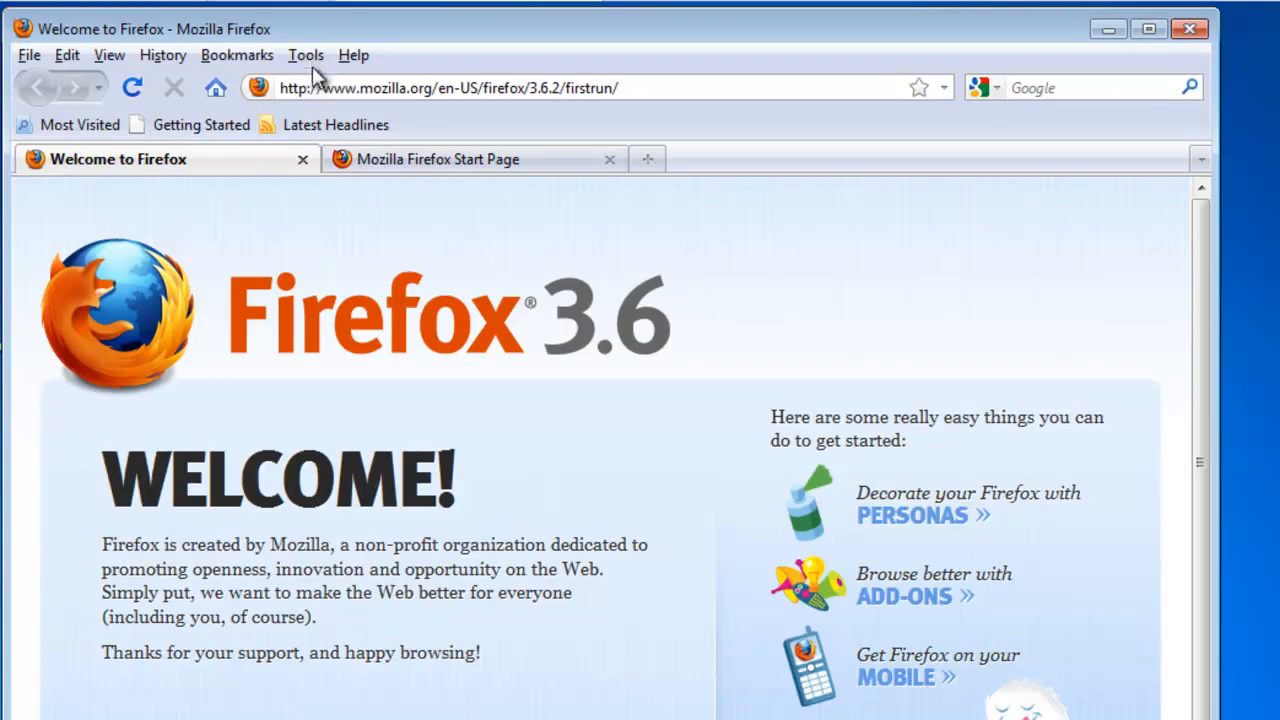
- Open the options in the relaunched Firefox to check whether the three Security settings are restored
left_click(308, 58)
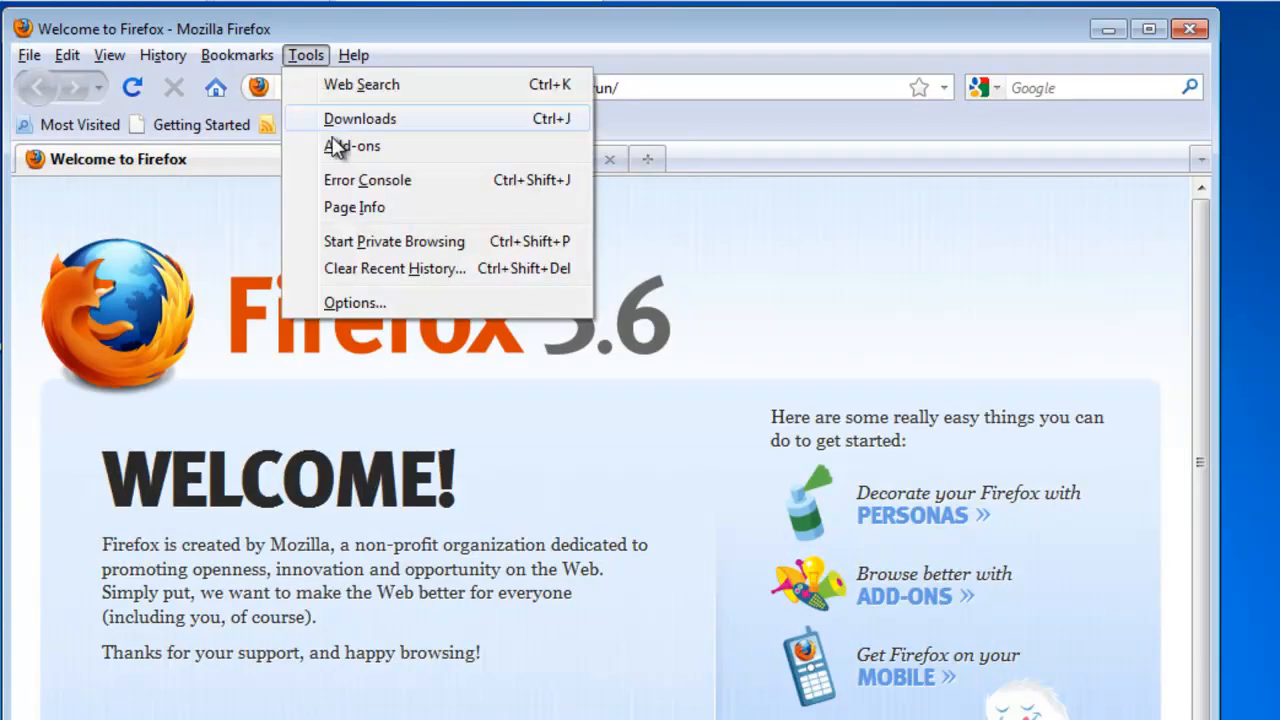
left_click(372, 302)
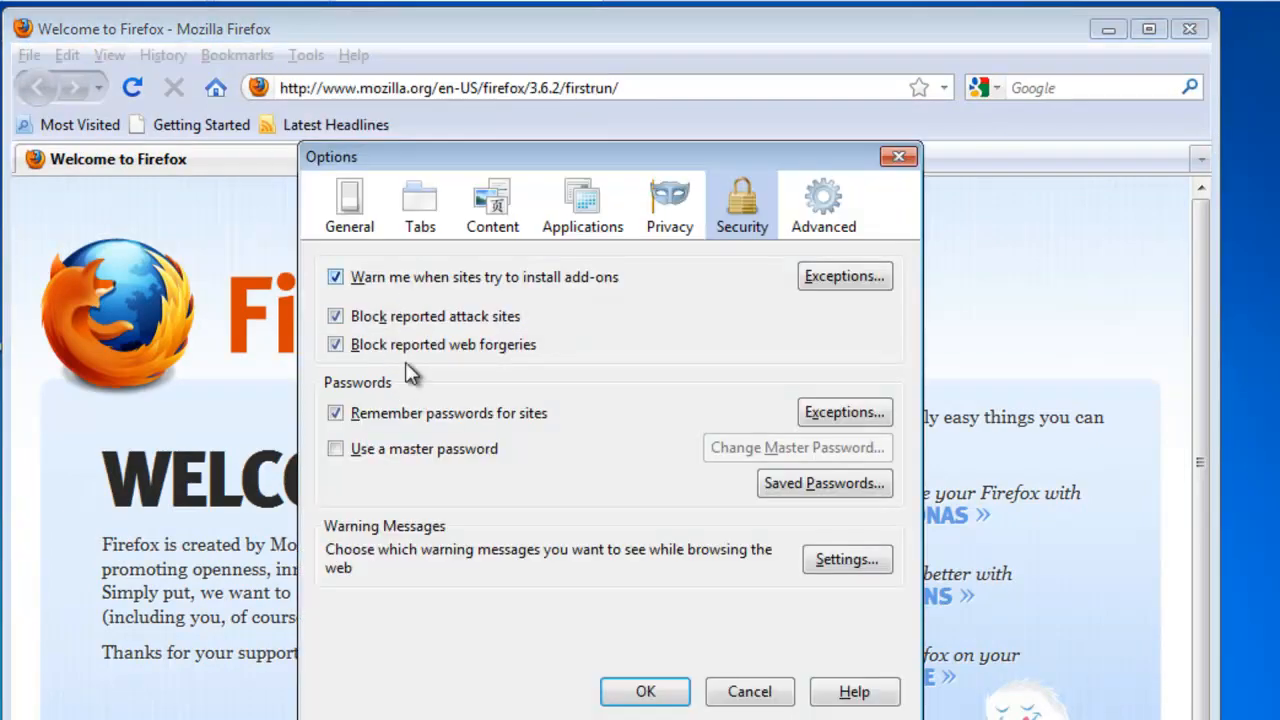